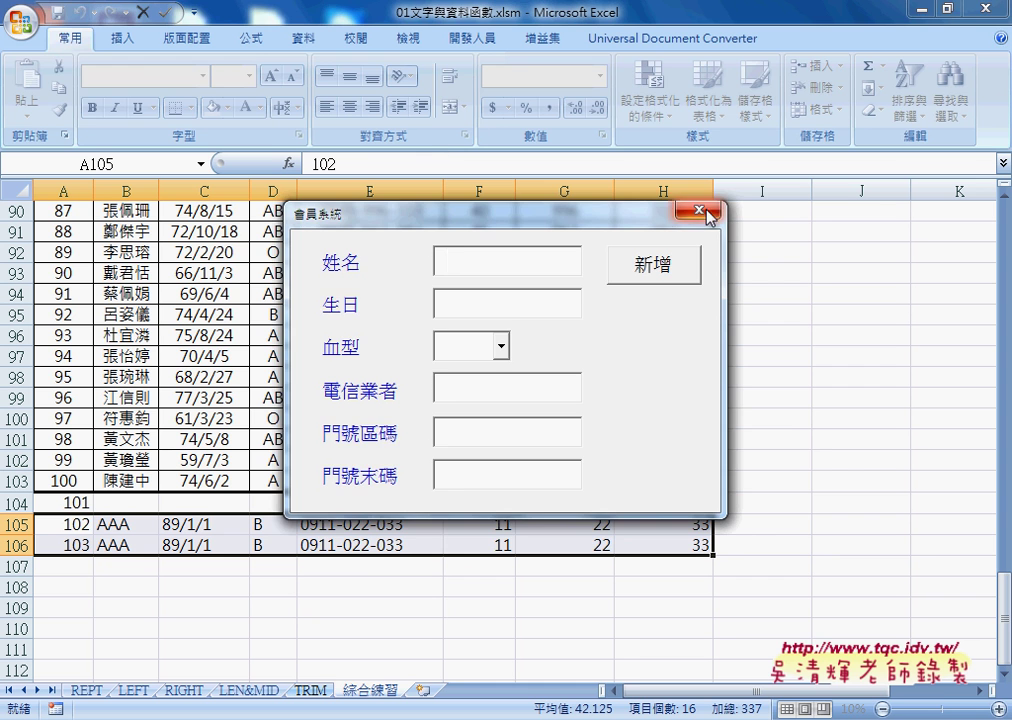
- Close the 會員系統 form and open 巨集安全性 on the 開發人員 tab
click(699, 211)
click(471, 39)
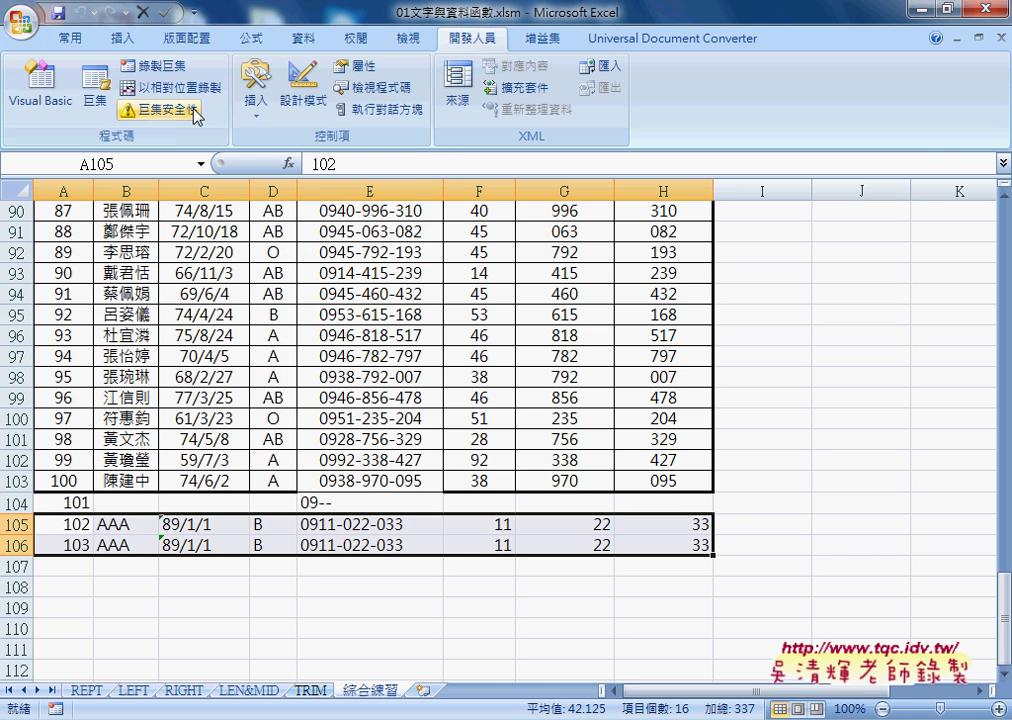
click(160, 110)
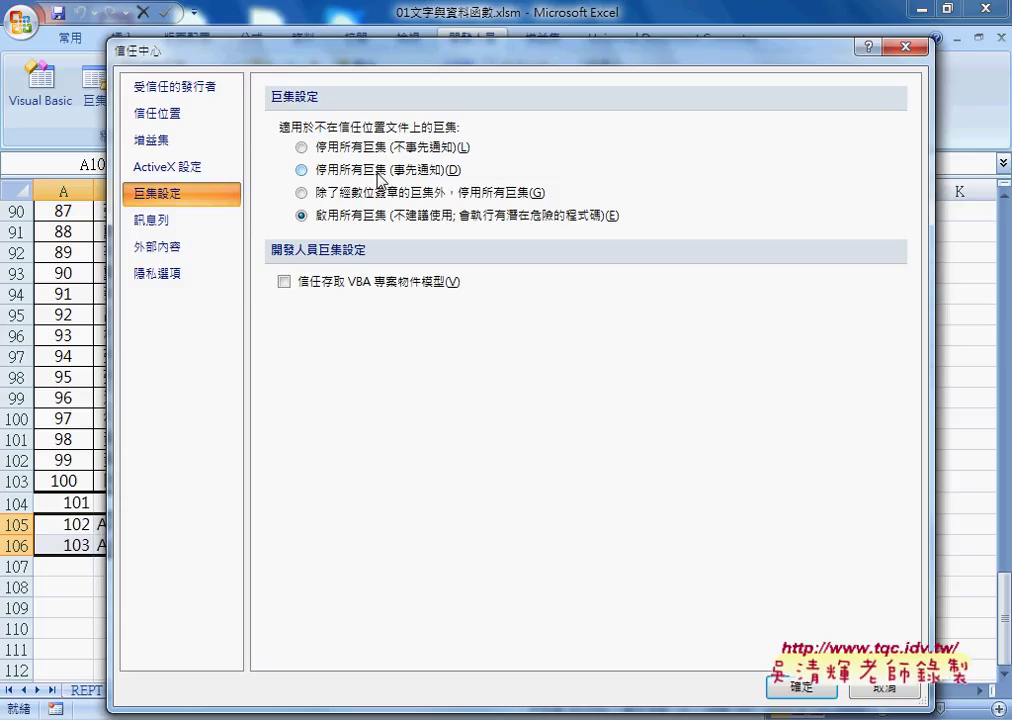
- Choose 停用所有巨集 (事先通知) in the Trust Center macro settings and confirm
click(382, 176)
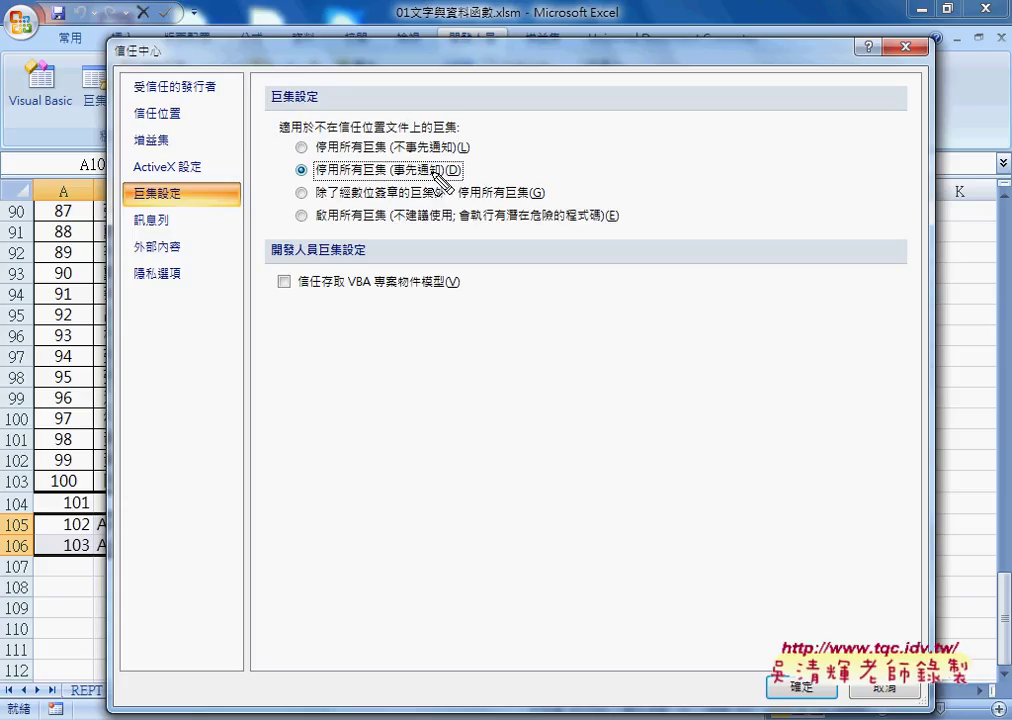
mouse_move(462, 182)
mouse_down()
mouse_move(300, 168)
mouse_move(470, 190)
mouse_up()
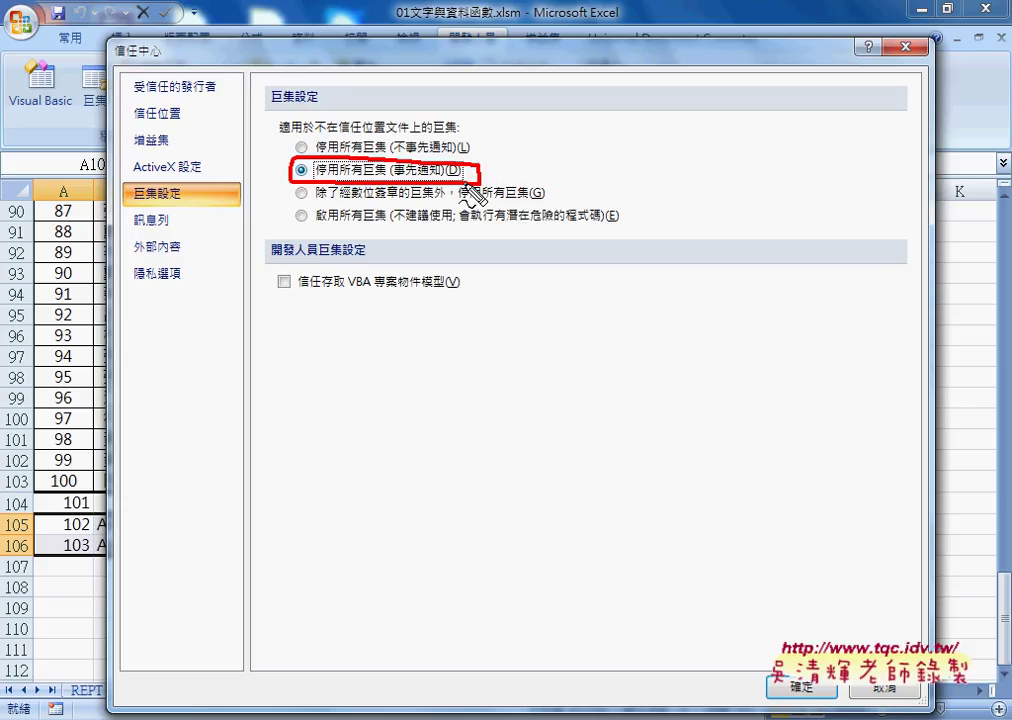
mouse_move(560, 184)
mouse_down()
mouse_move(478, 172)
mouse_move(506, 162)
mouse_move(508, 190)
mouse_up()
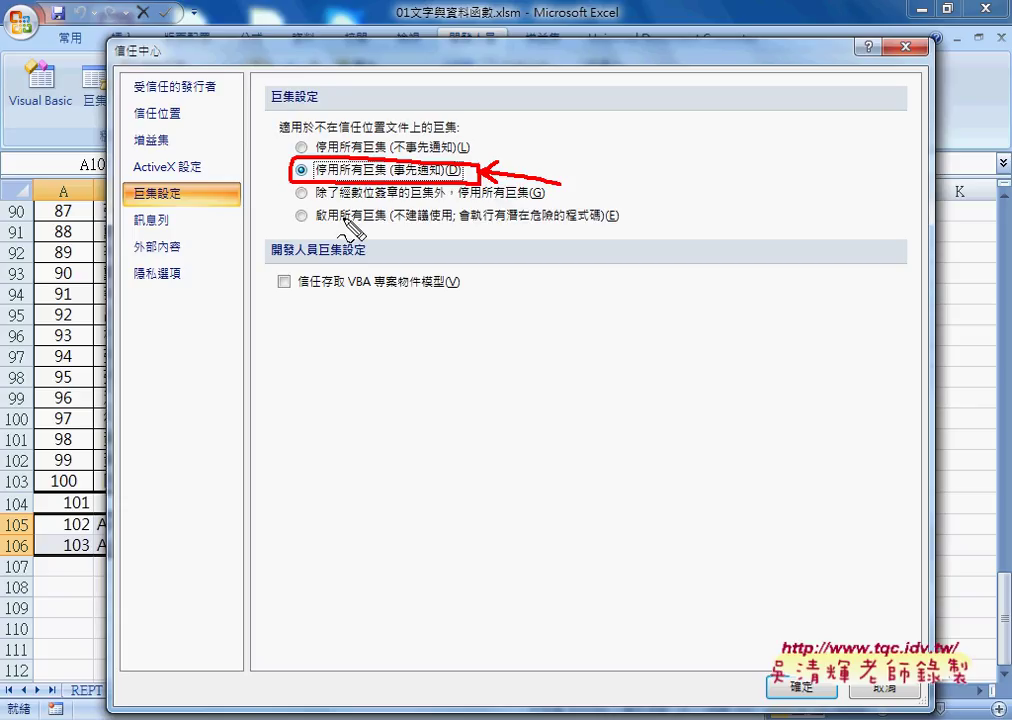
mouse_move(281, 205)
mouse_down()
mouse_move(282, 229)
mouse_move(360, 213)
mouse_up()
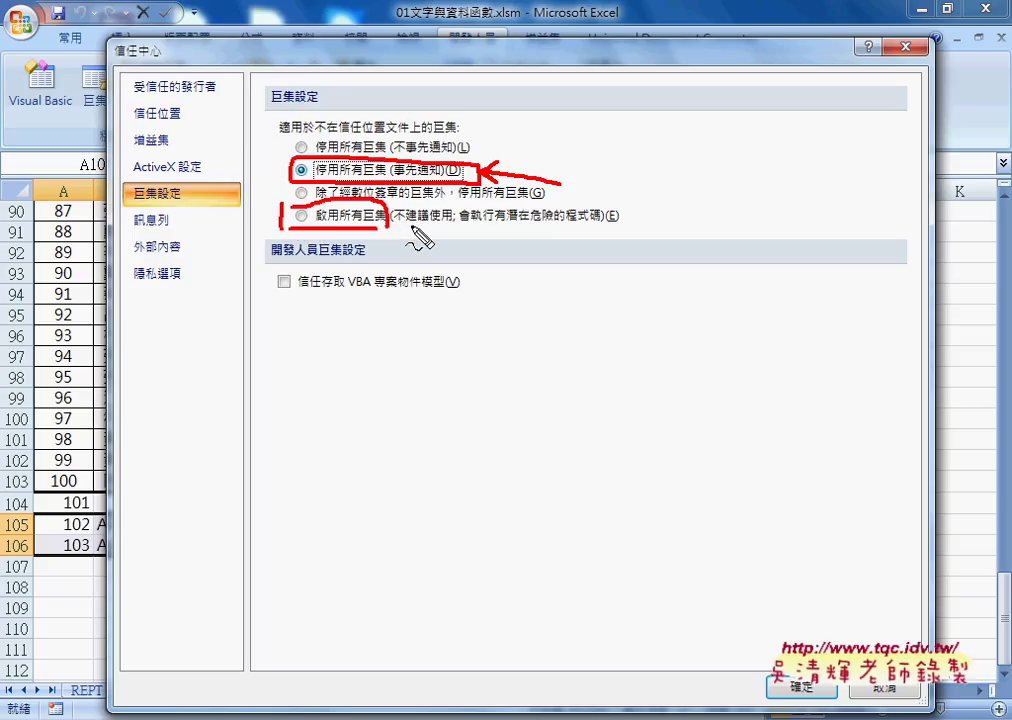
drag(410, 226, 598, 228)
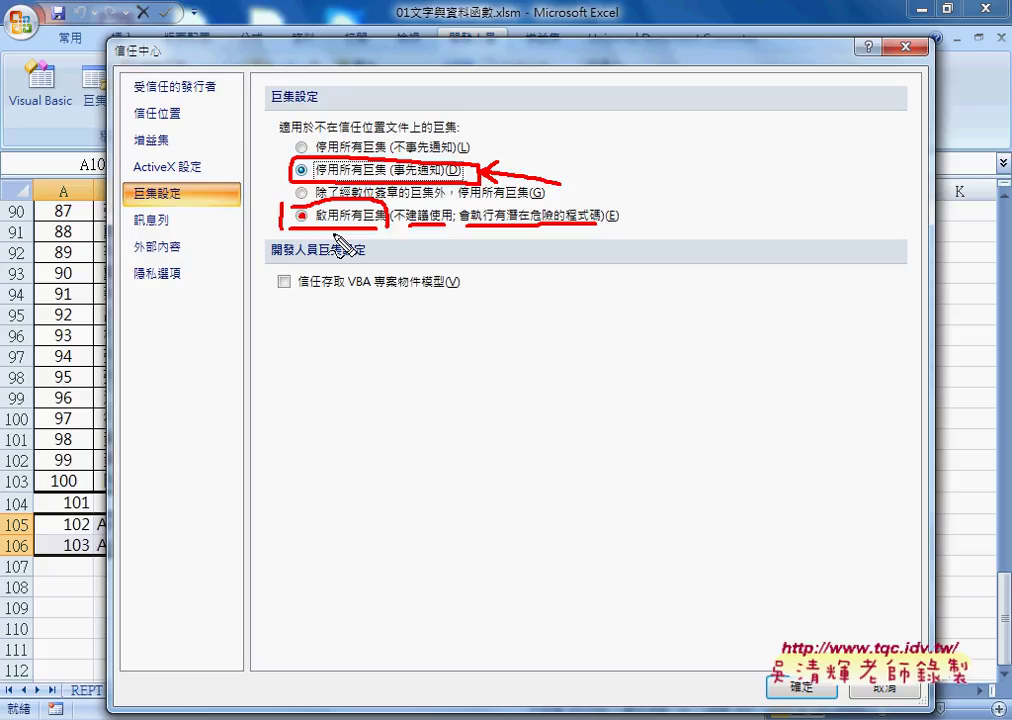
key(Escape)
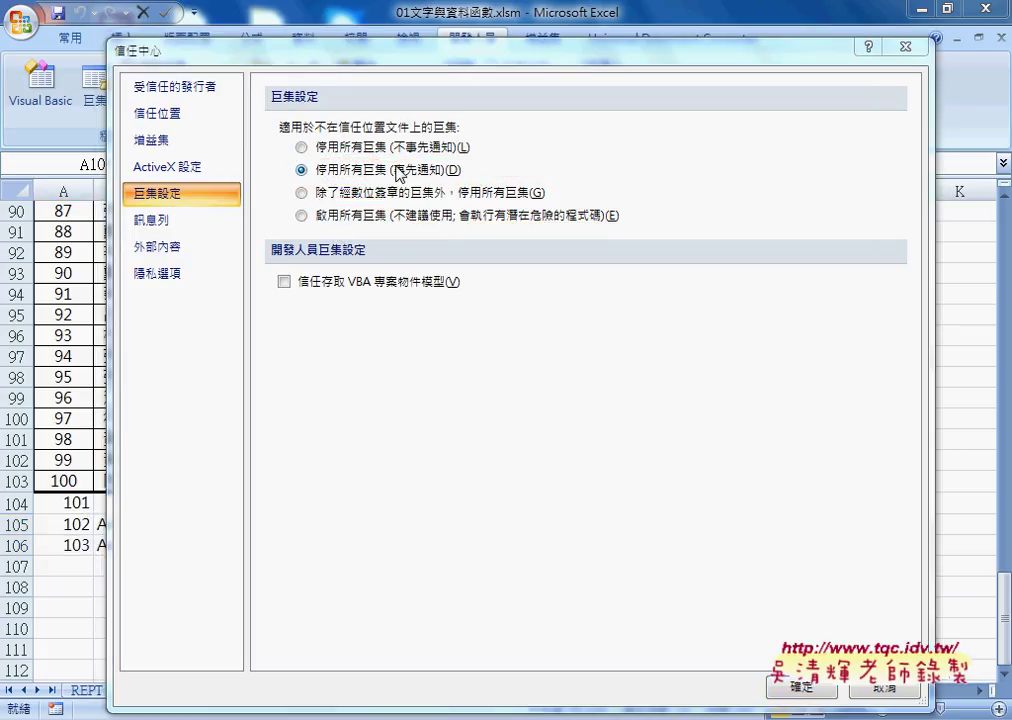
click(800, 688)
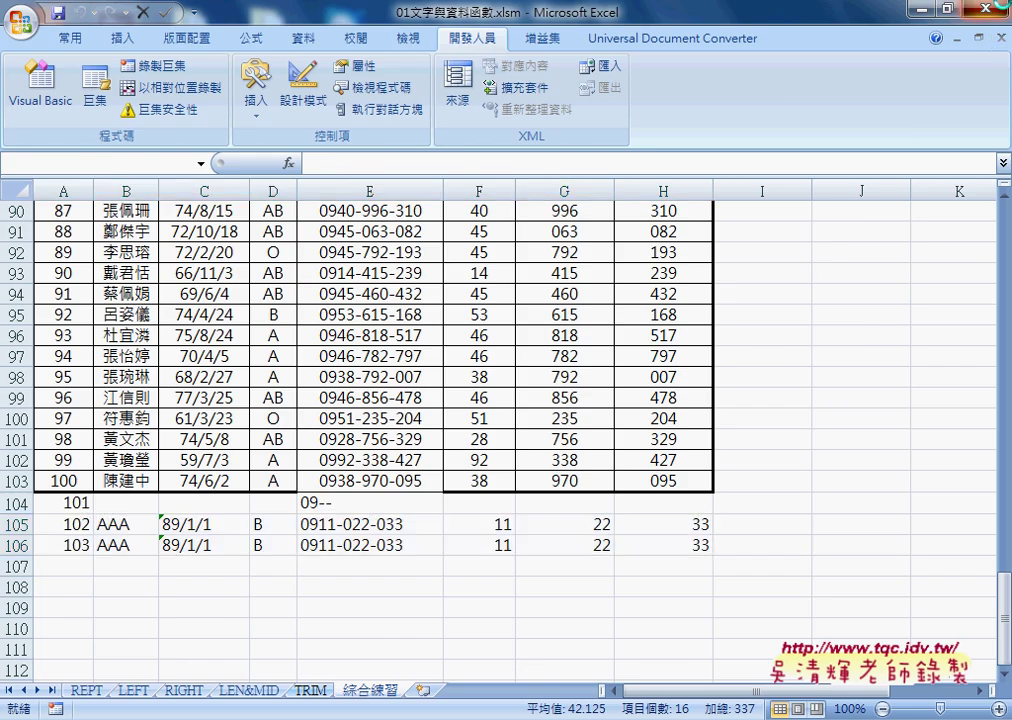
- Restart Excel with 01文字與資料函數.xlsm, enable its content, close its member form, and quit
key(alt+F4)
double_click(368, 183)
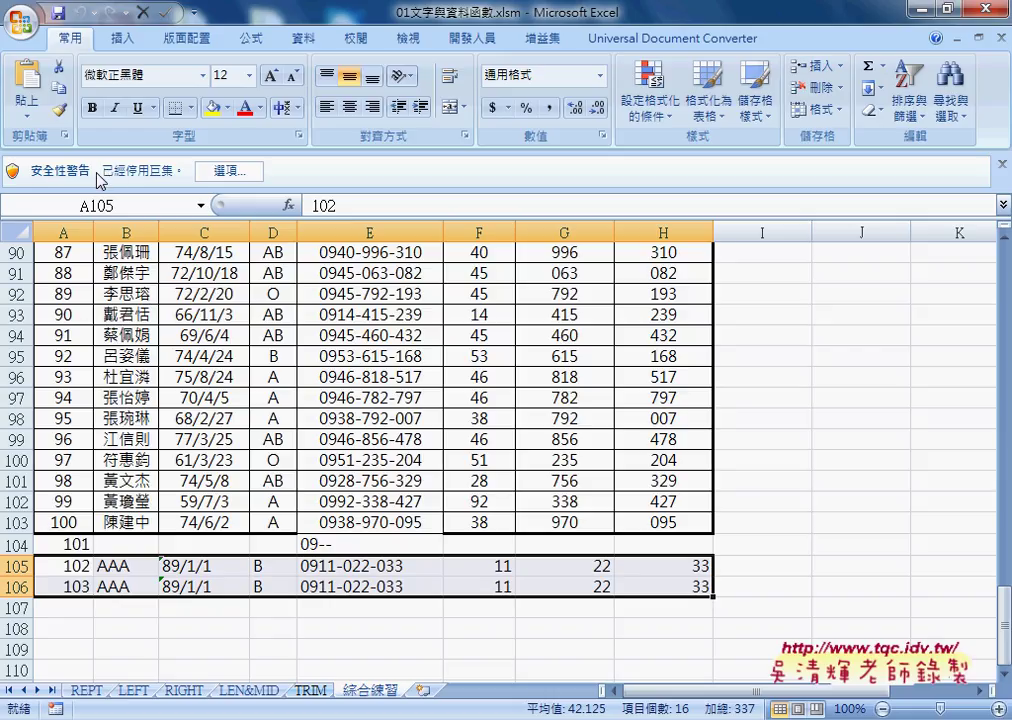
click(232, 174)
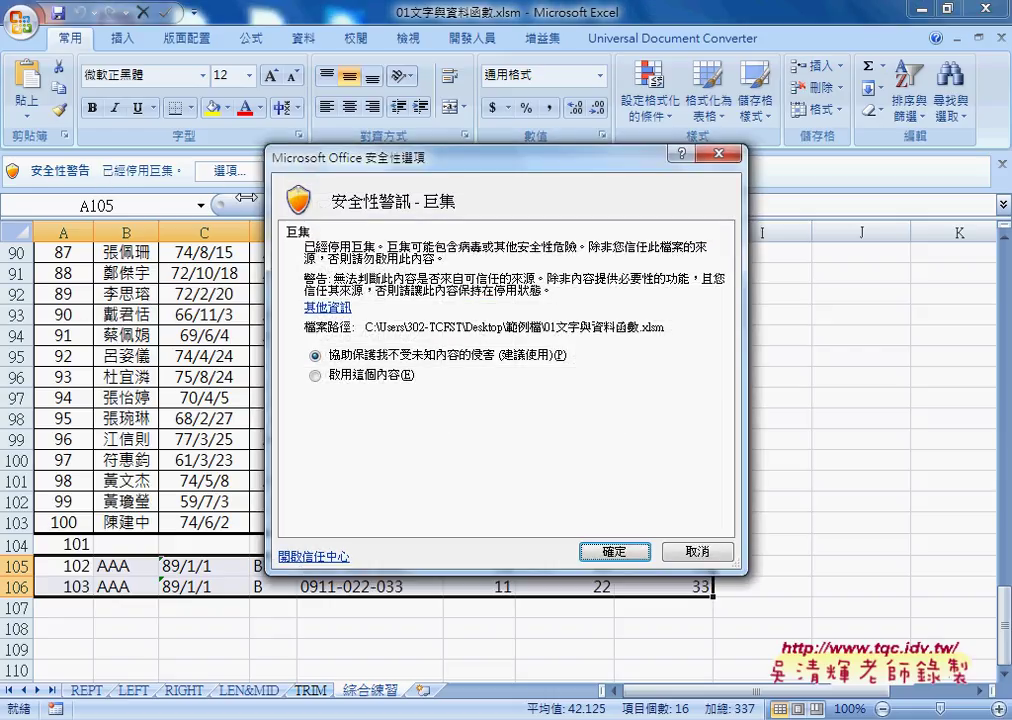
click(316, 375)
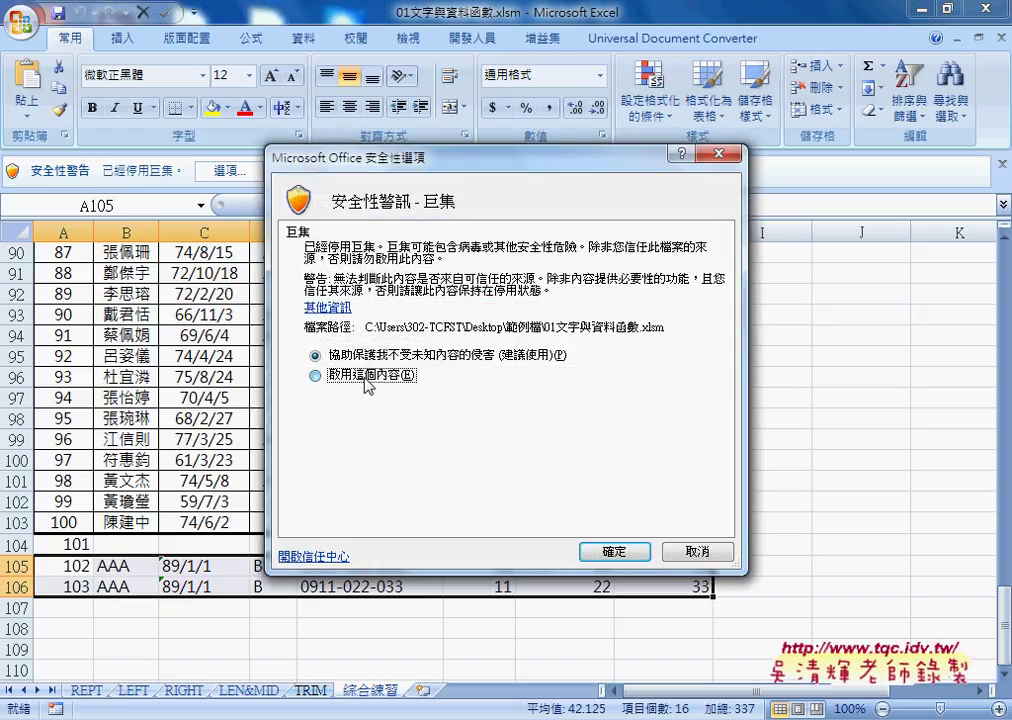
click(613, 553)
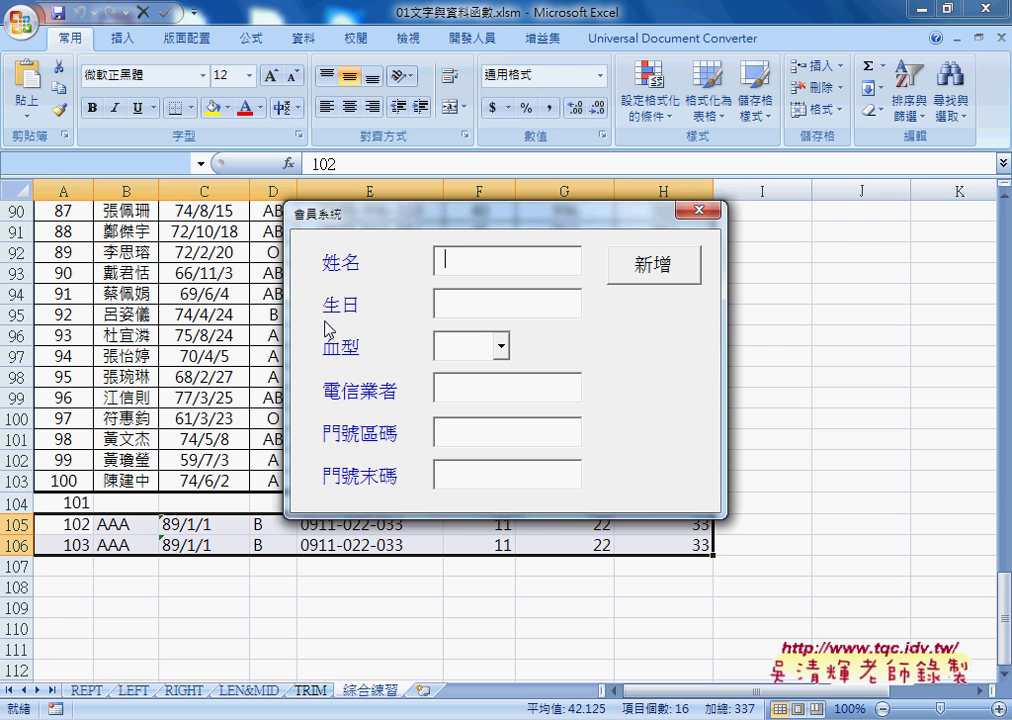
click(703, 210)
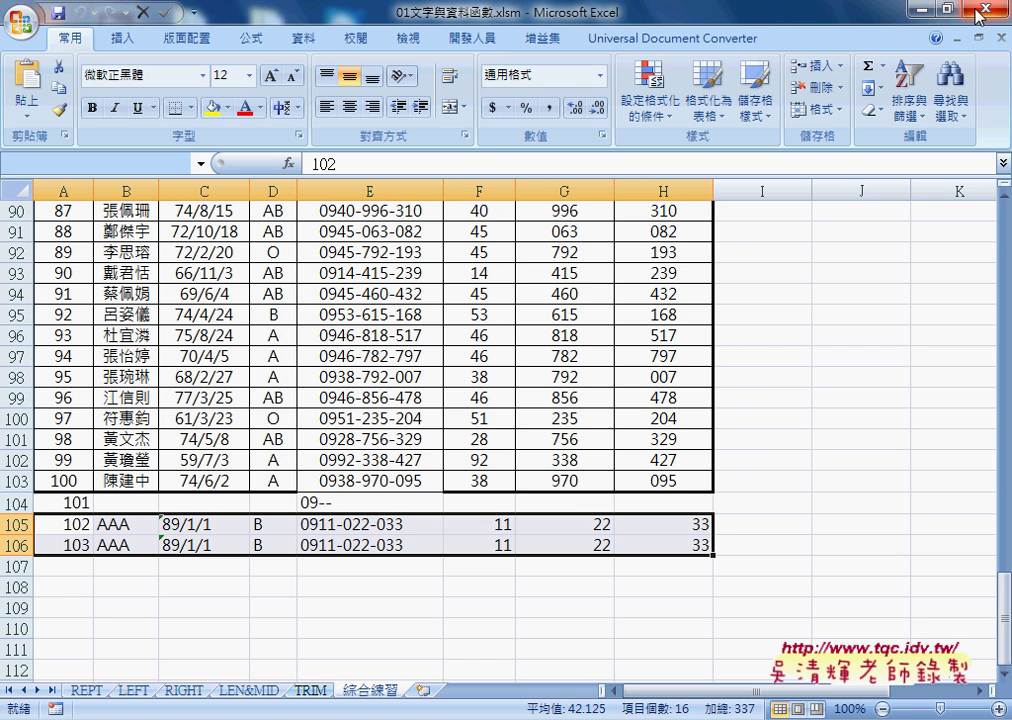
click(979, 12)
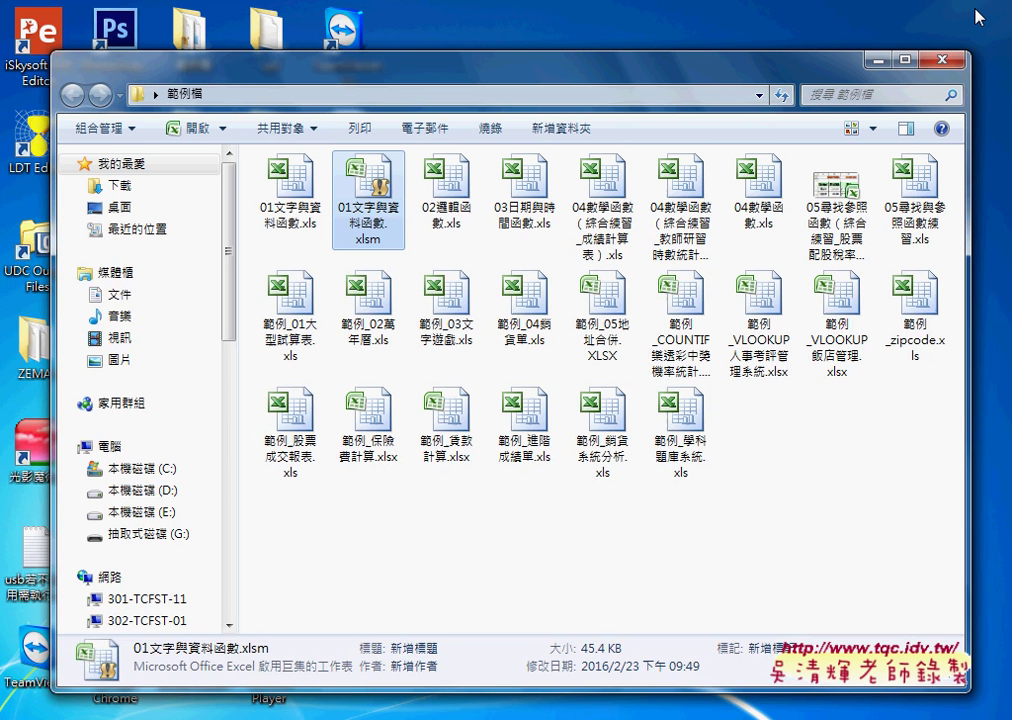
- Open the 02邏輯函數.xls workbook from the 範例檔 folder in Explorer
double_click(452, 207)
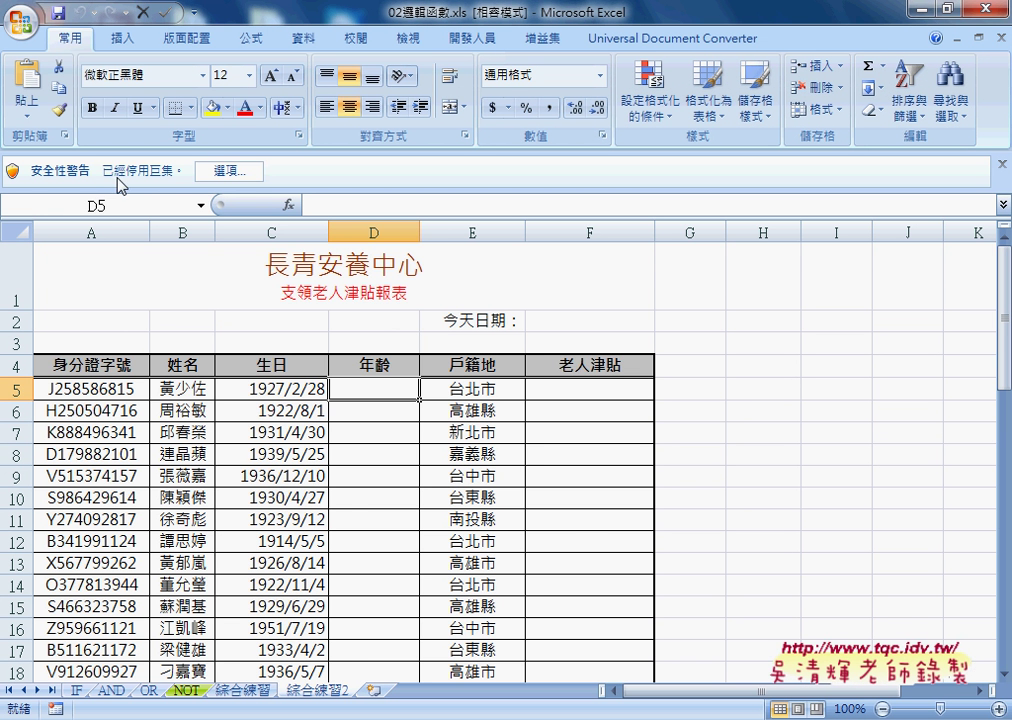
- Enable the macro content of 02邏輯函數.xls through the security warning options
click(208, 172)
click(362, 376)
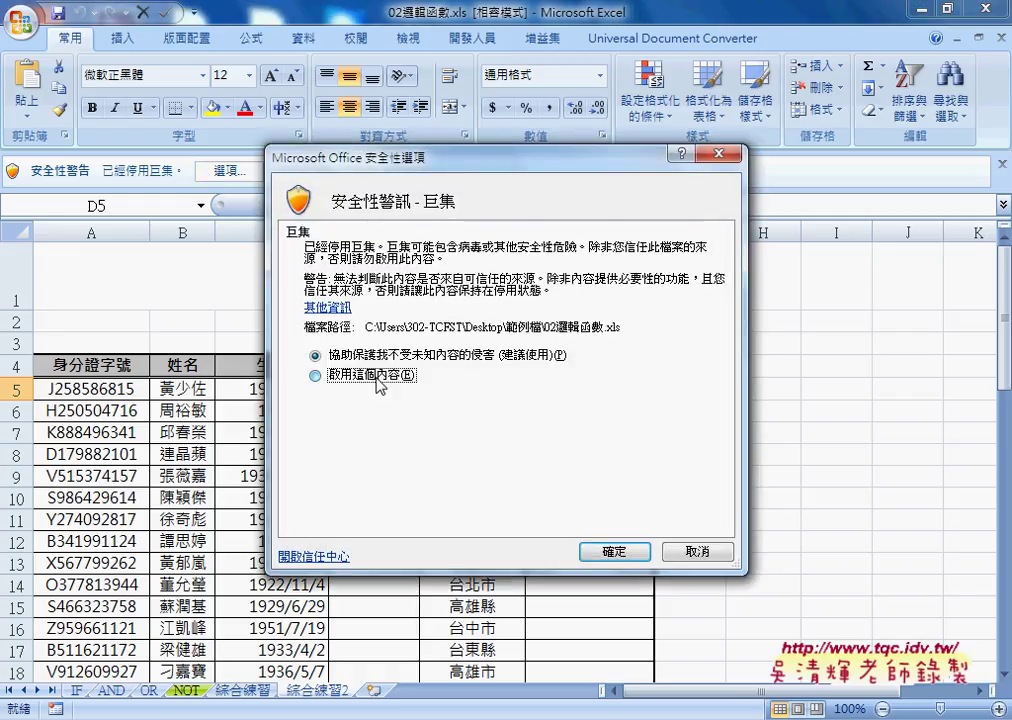
click(626, 549)
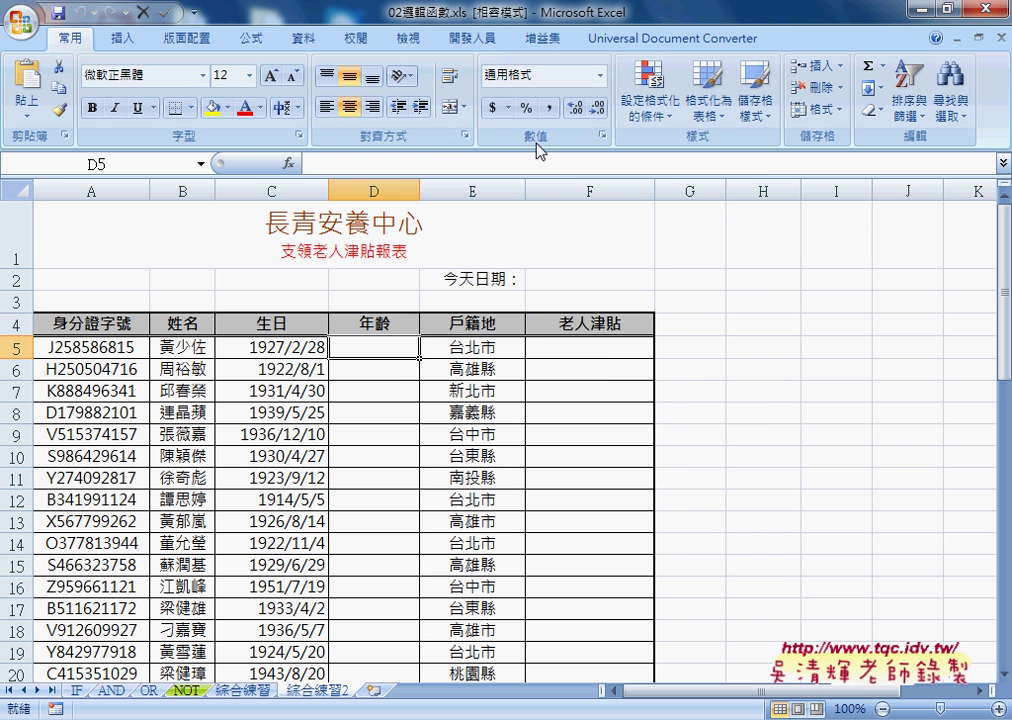
- Select 啟用所有巨集 in the 開發人員 tab's 巨集安全性 settings
click(469, 42)
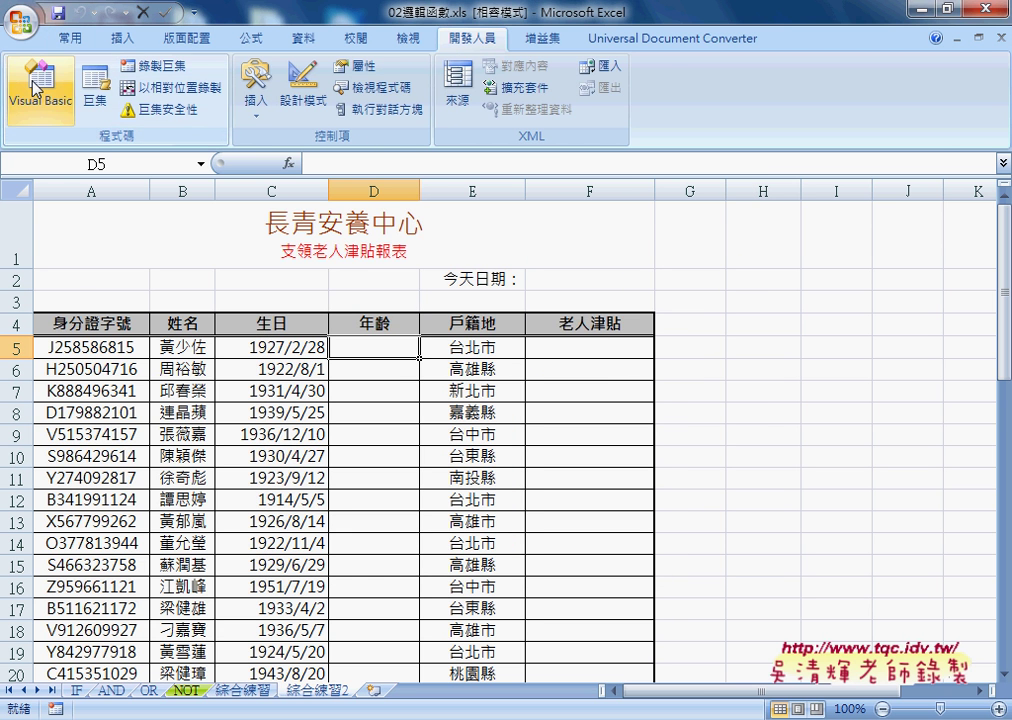
click(165, 109)
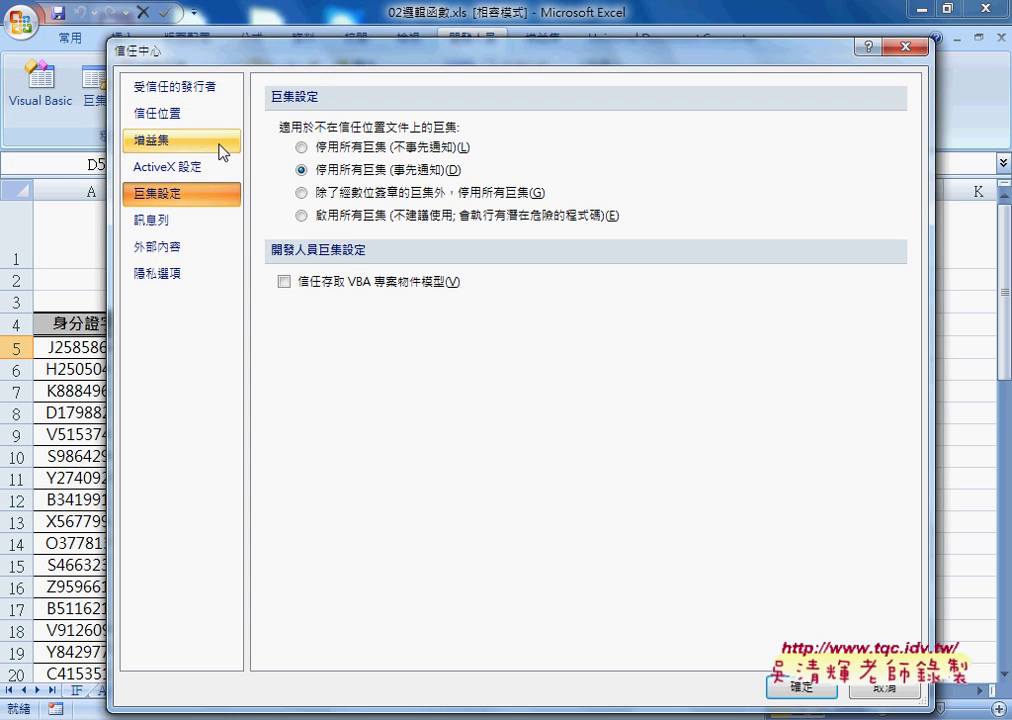
click(323, 218)
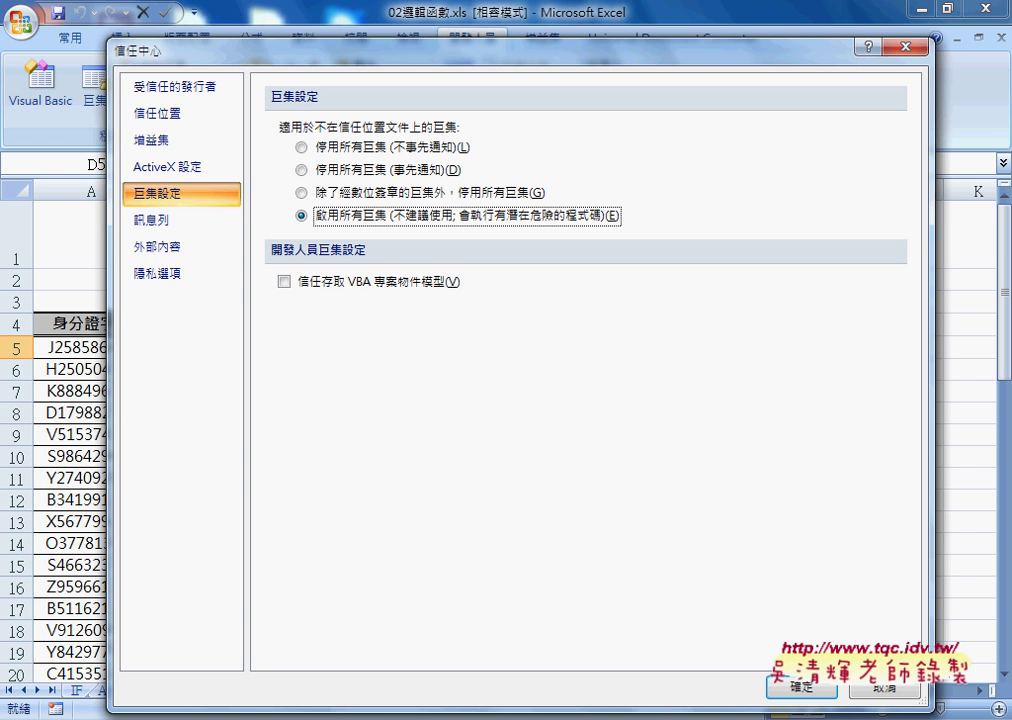
- Confirm the enable-all-macros setting, then reopen 巨集安全性 to verify it and close it
click(800, 687)
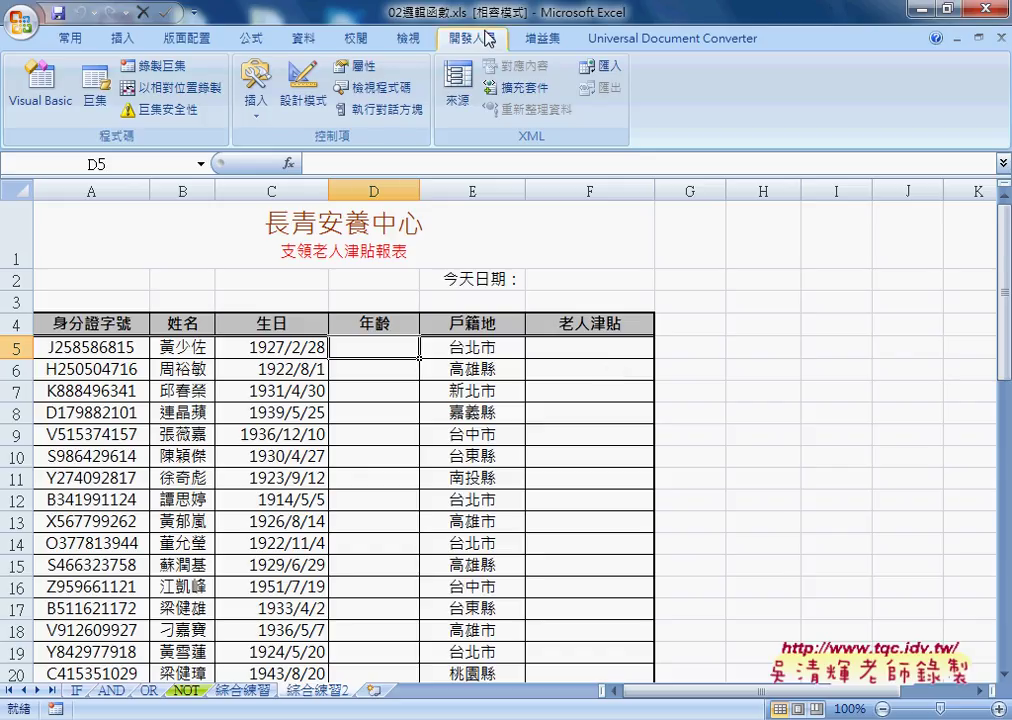
click(167, 117)
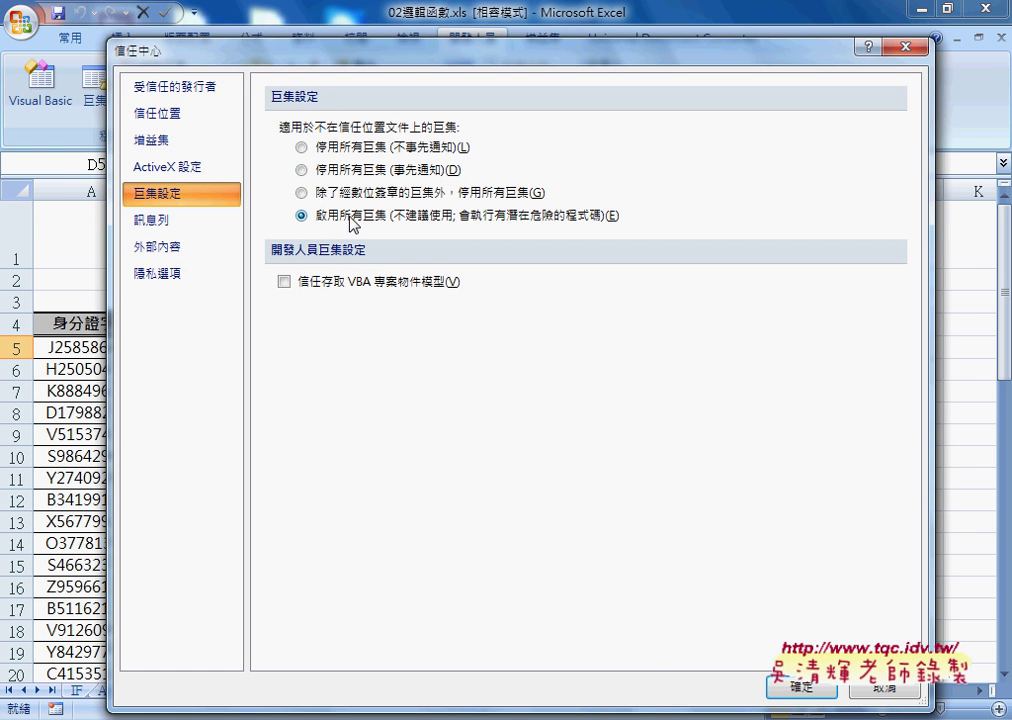
click(826, 686)
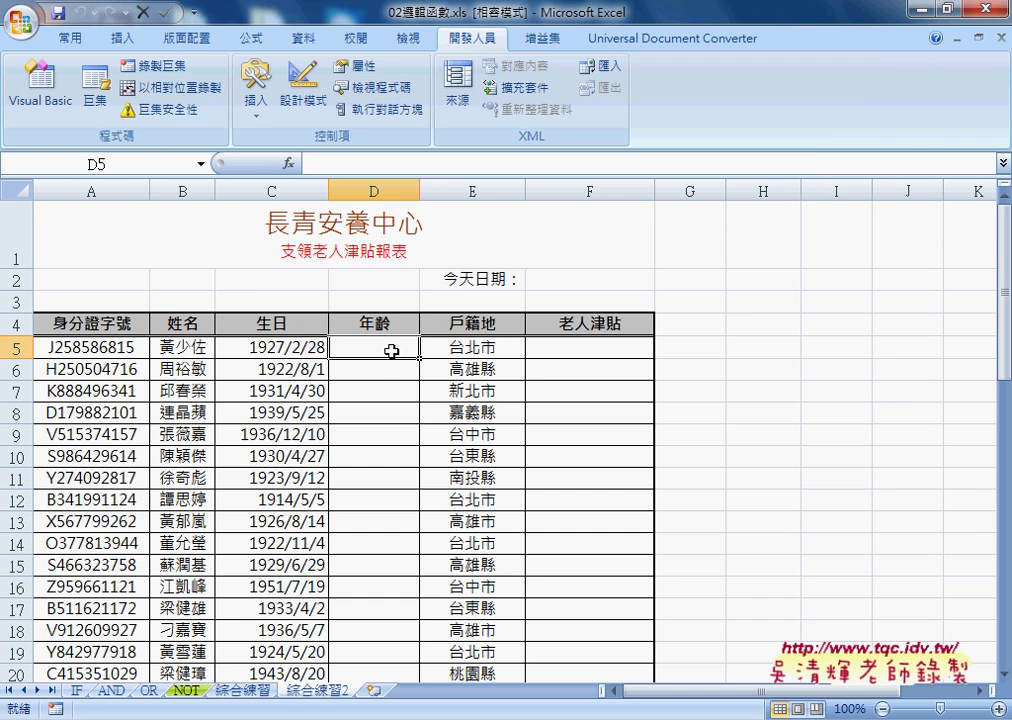
- Insert =TODAY() into F2 from the 日期及時間 function category, showing 105/3/8
click(561, 281)
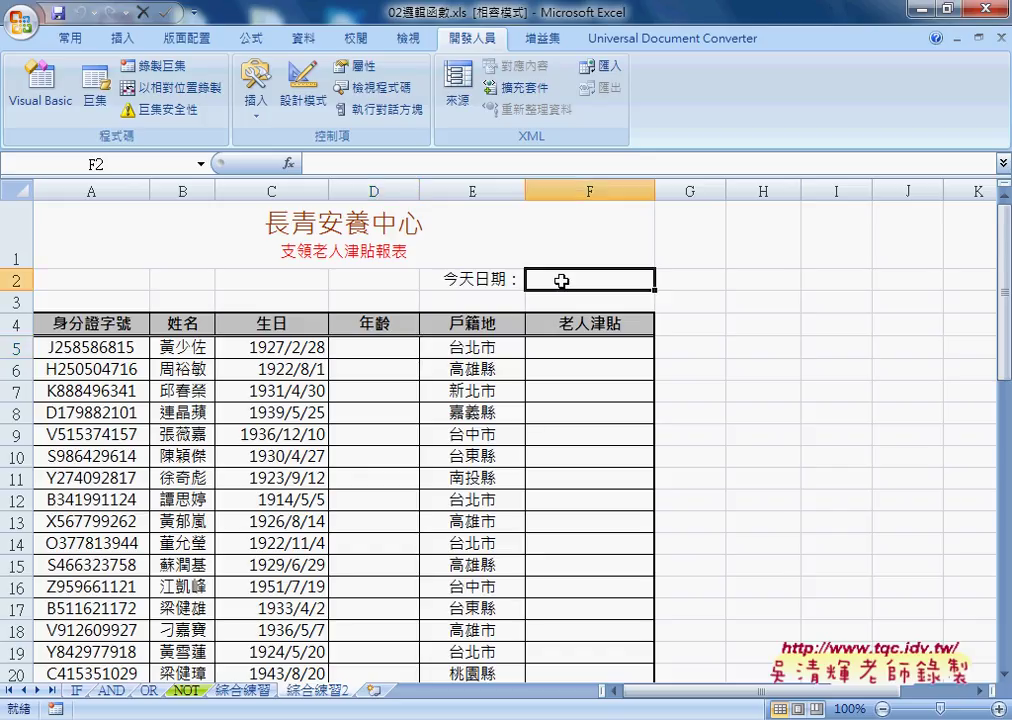
click(288, 163)
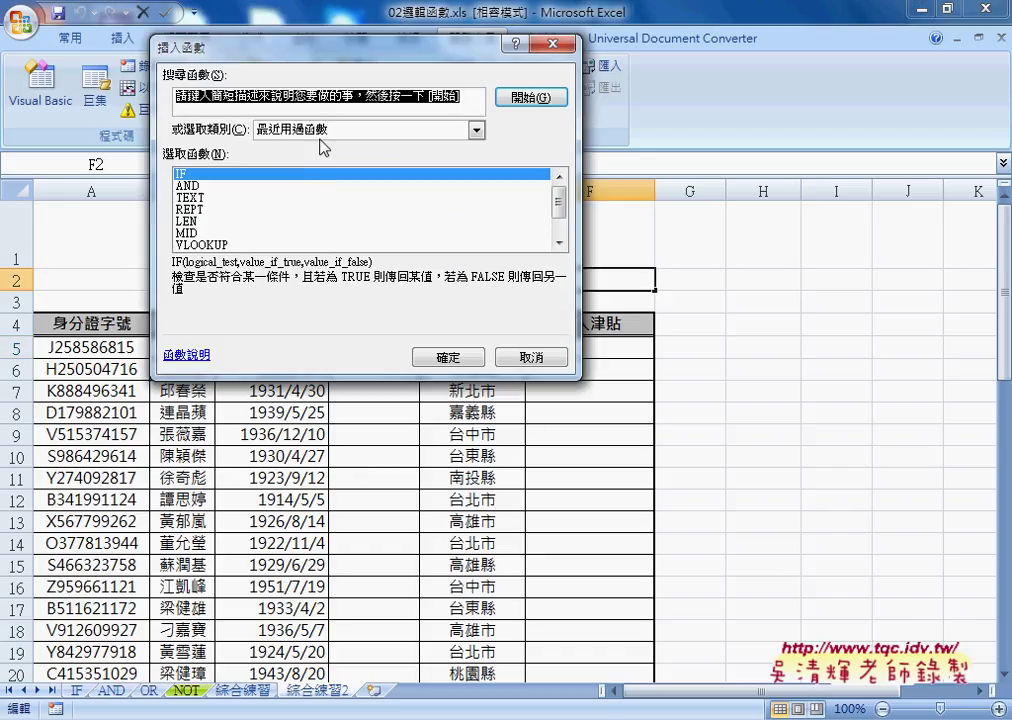
click(322, 131)
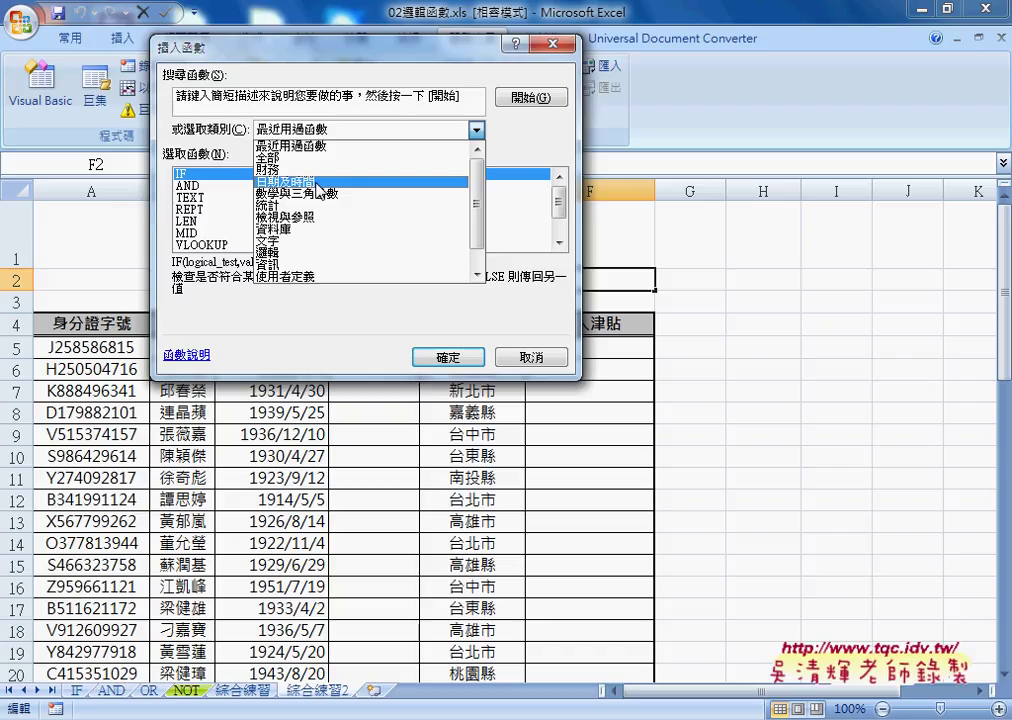
click(320, 182)
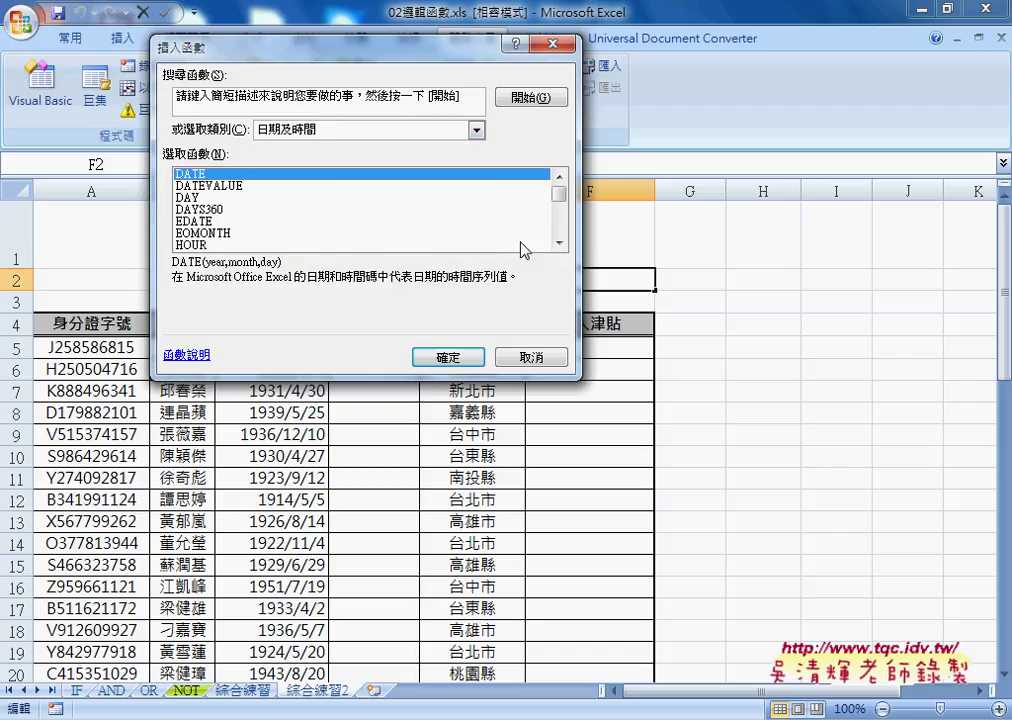
double_click(558, 243)
double_click(558, 243)
double_click(558, 243)
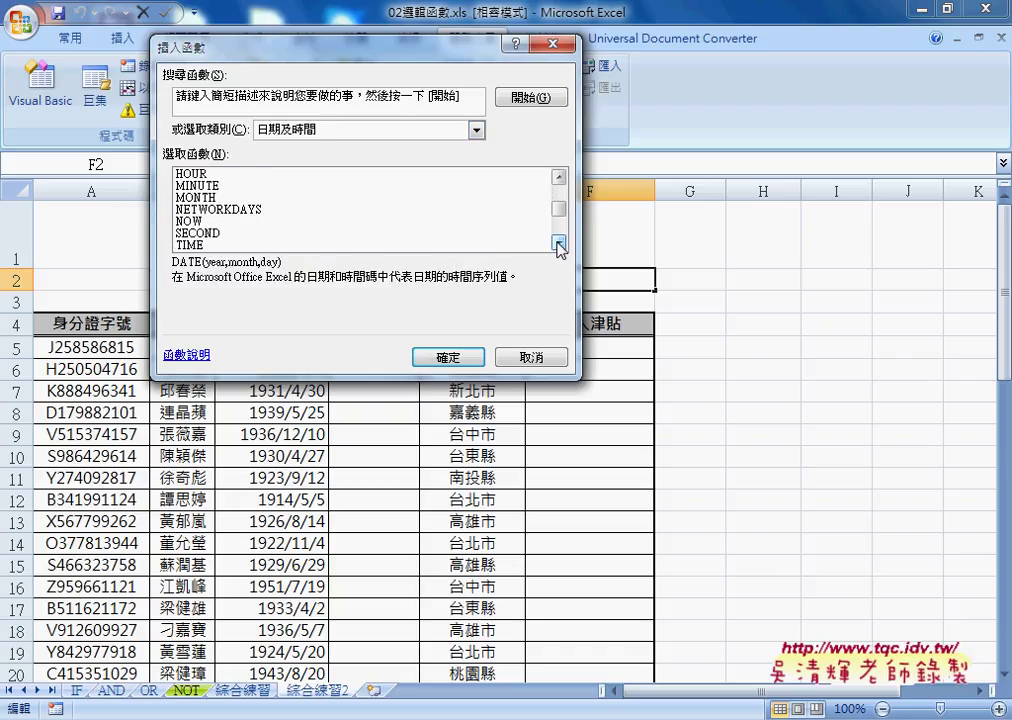
double_click(558, 243)
click(558, 243)
click(205, 221)
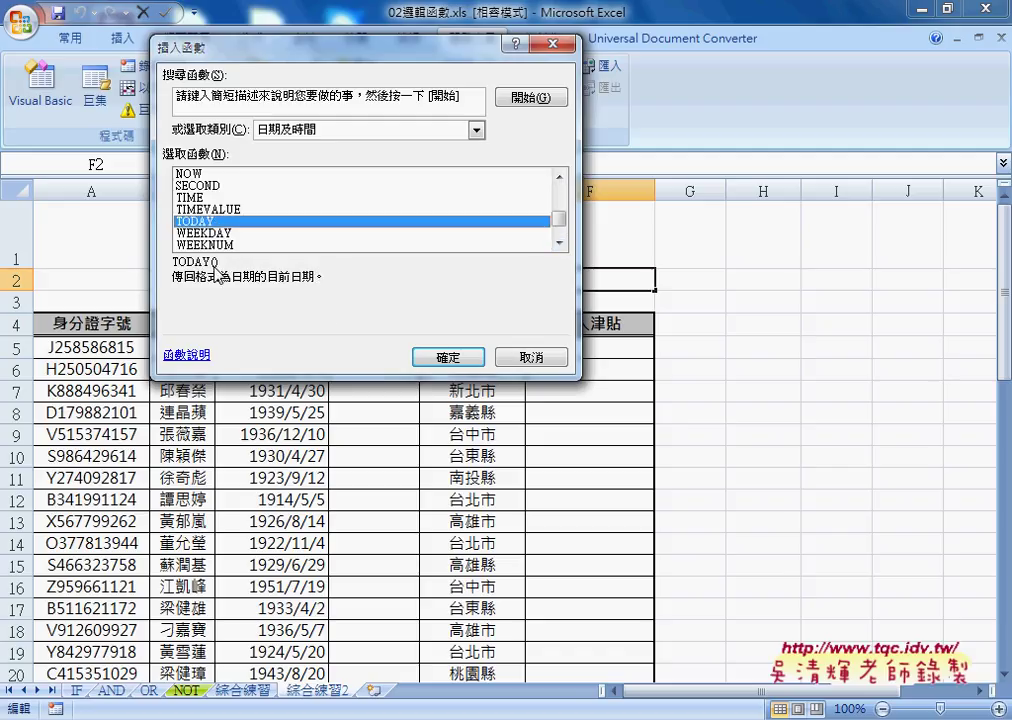
click(450, 360)
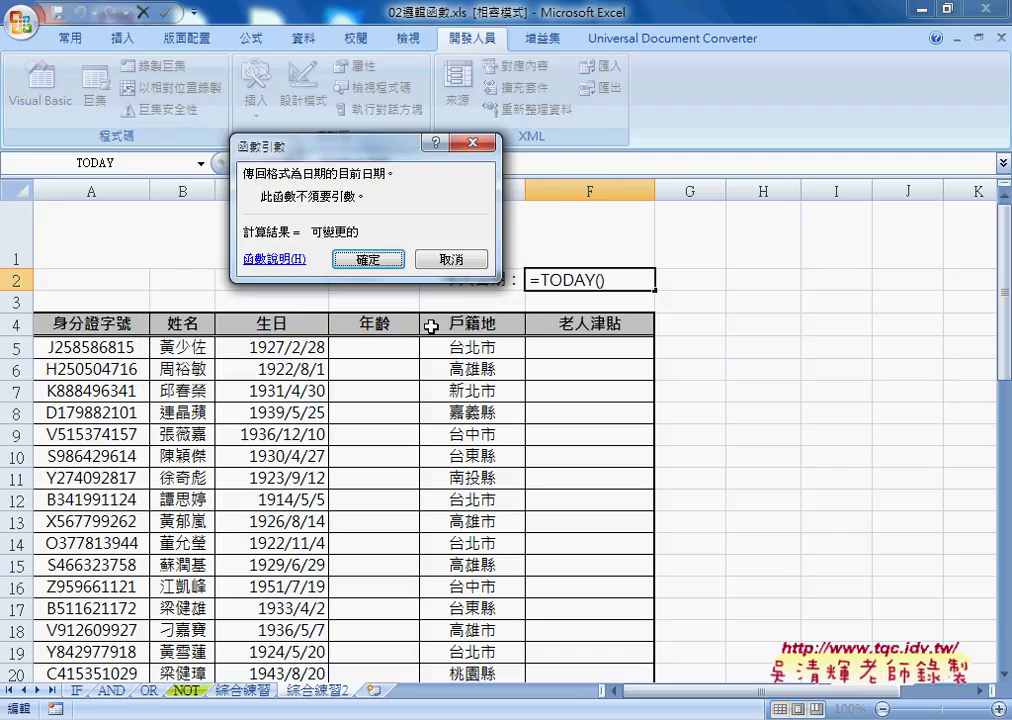
click(364, 259)
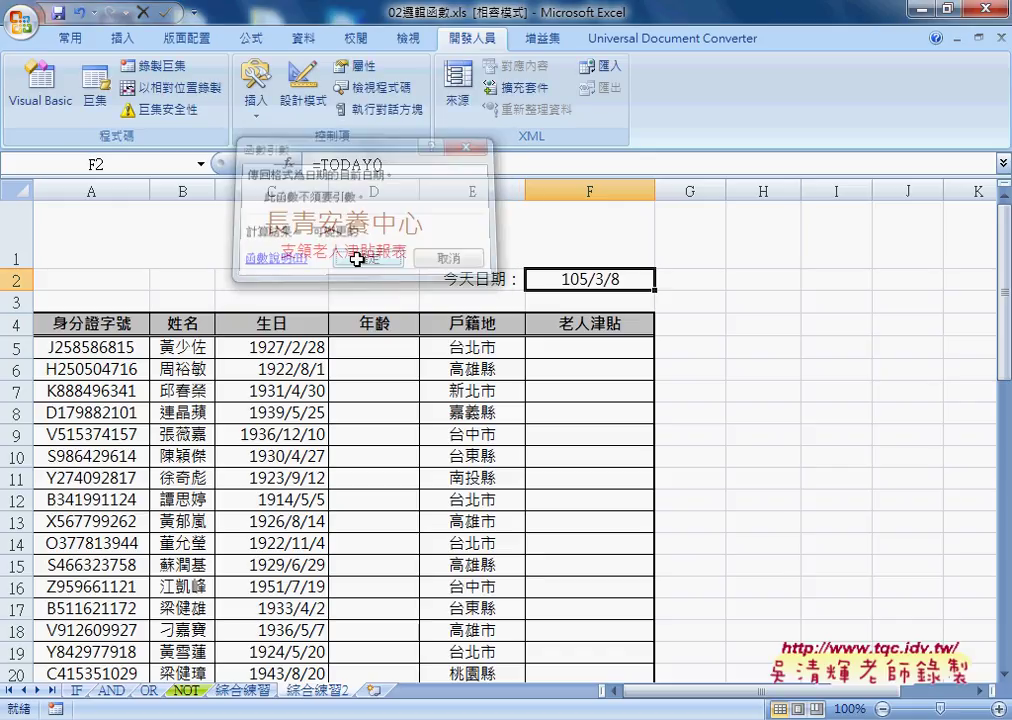
right_click(598, 282)
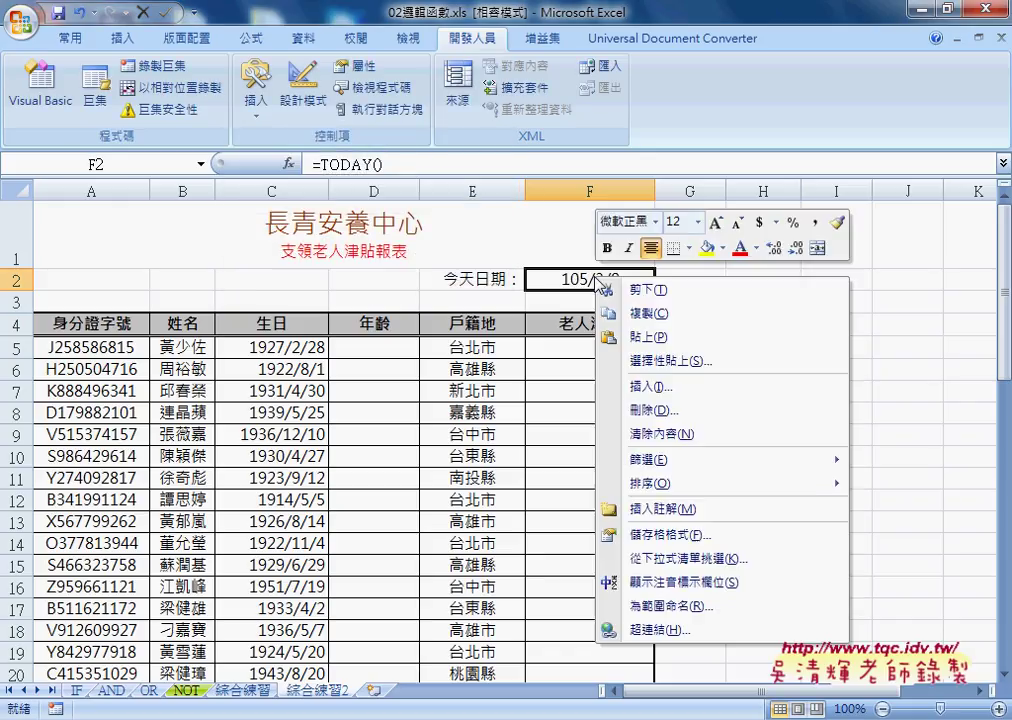
click(612, 536)
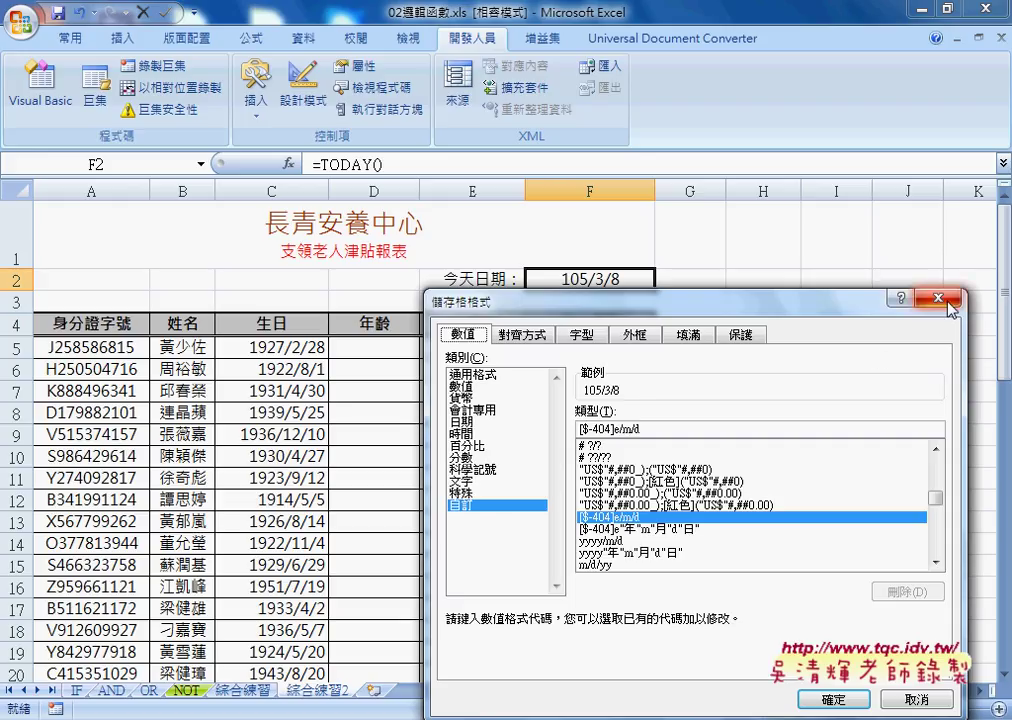
key(Escape)
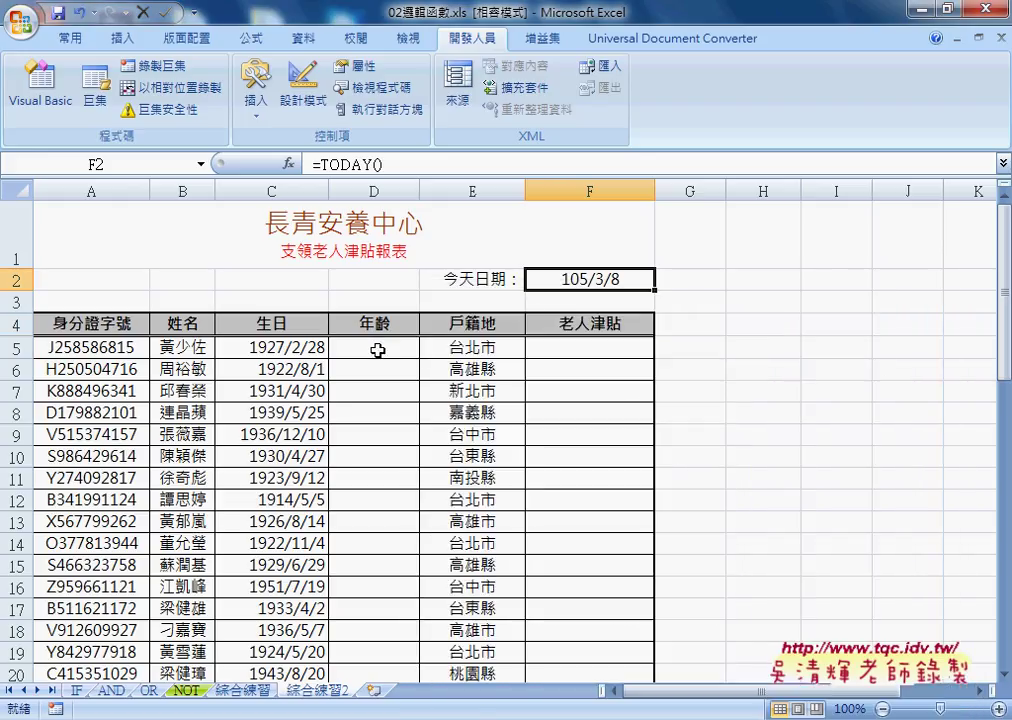
click(378, 350)
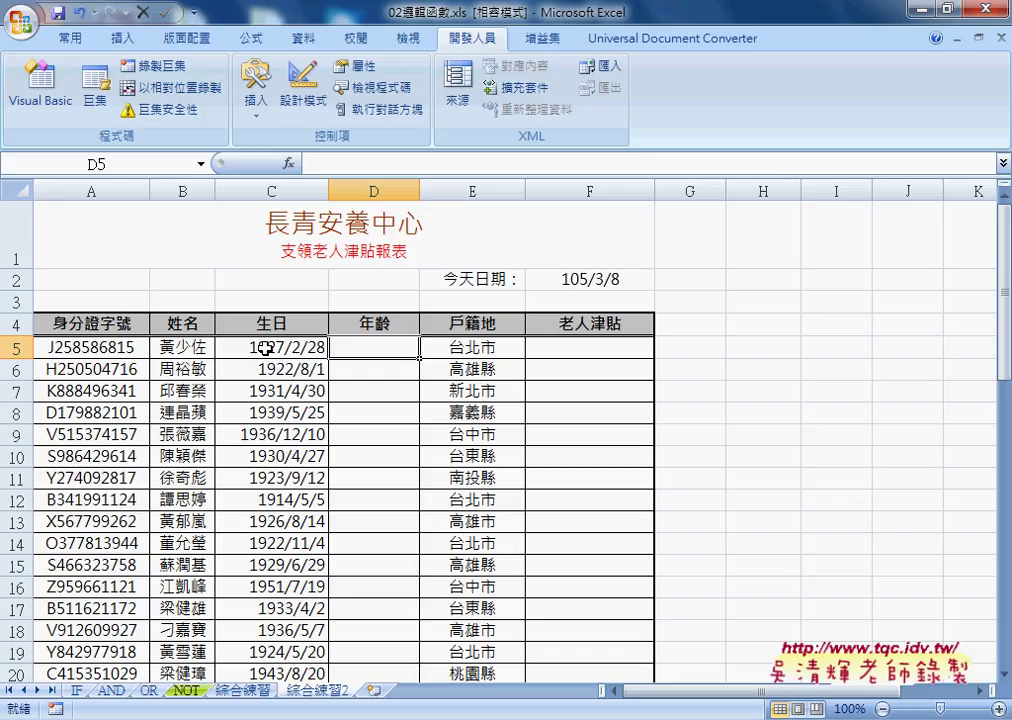
- Select D5, browse the date functions in Insert Function, then begin typing =datedif( in the formula bar
click(296, 370)
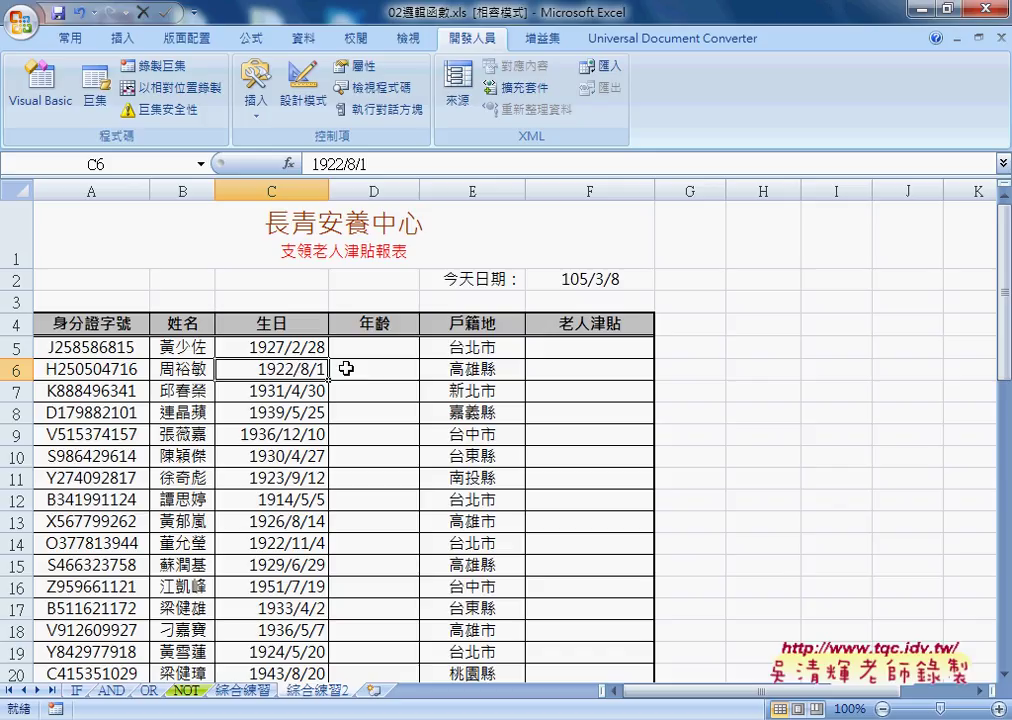
click(340, 352)
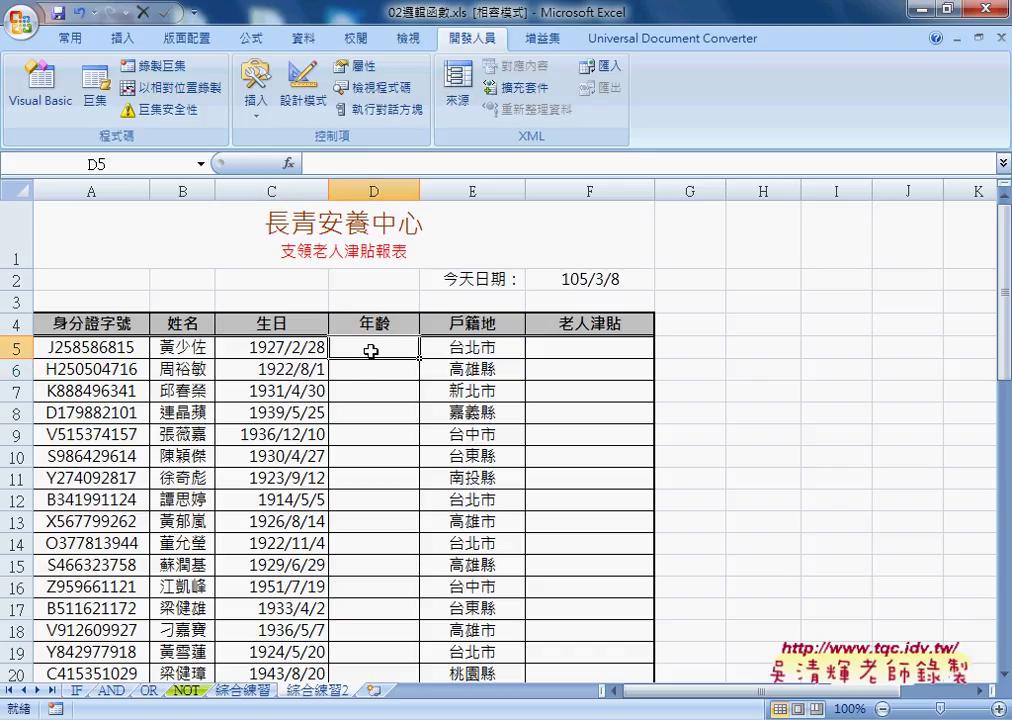
click(289, 163)
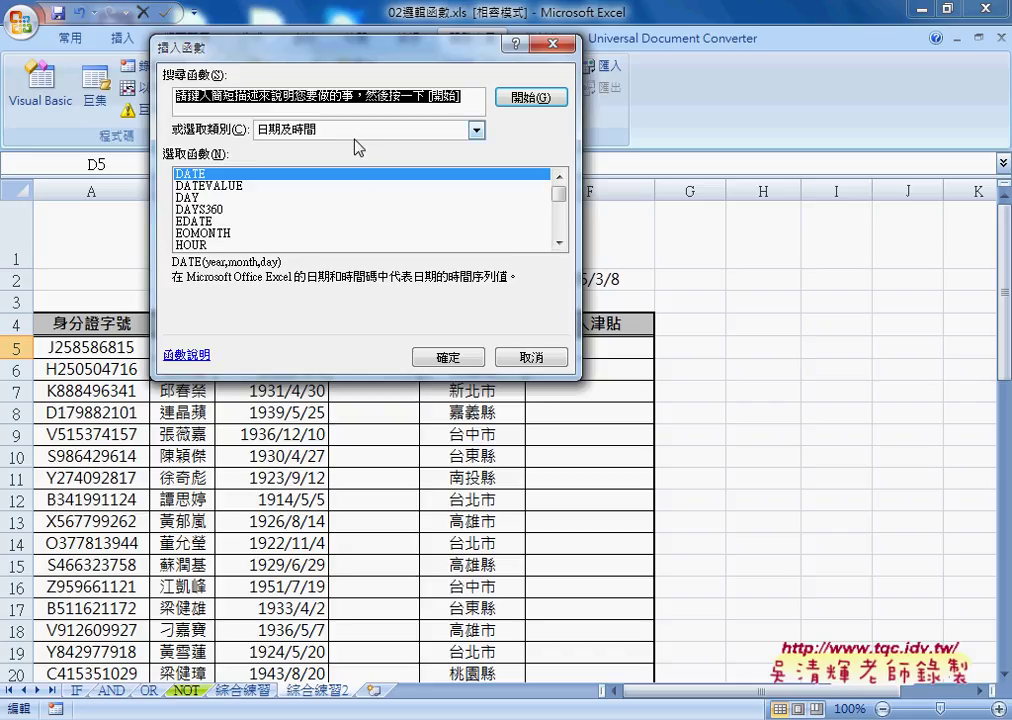
click(559, 242)
click(559, 242)
click(559, 242)
double_click(559, 242)
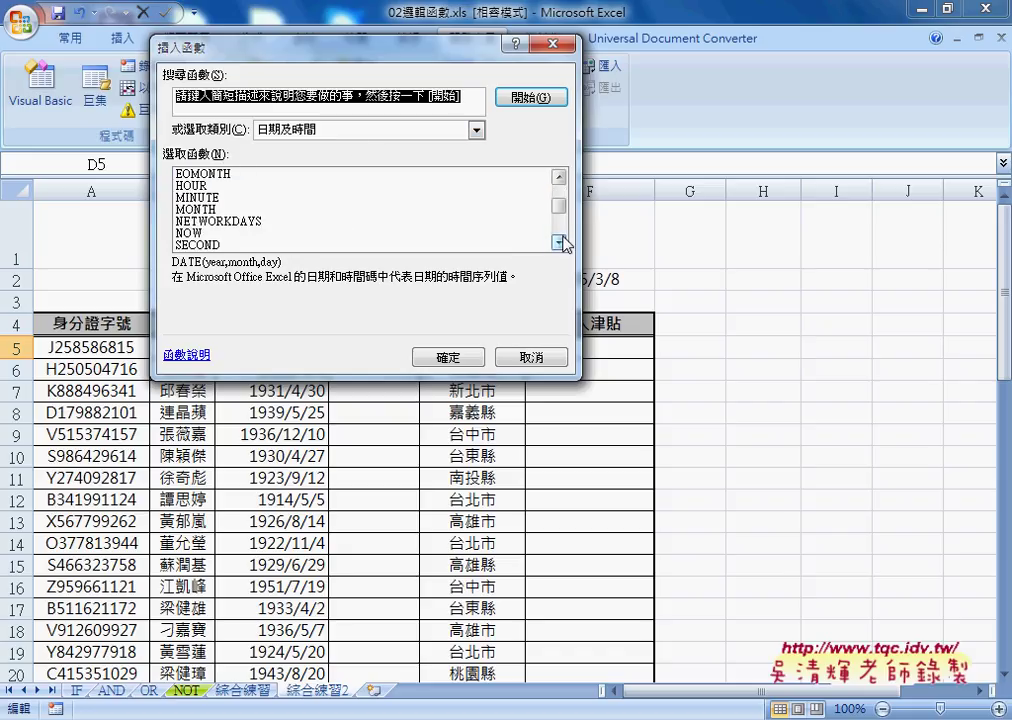
double_click(559, 242)
double_click(559, 242)
click(559, 242)
click(559, 242)
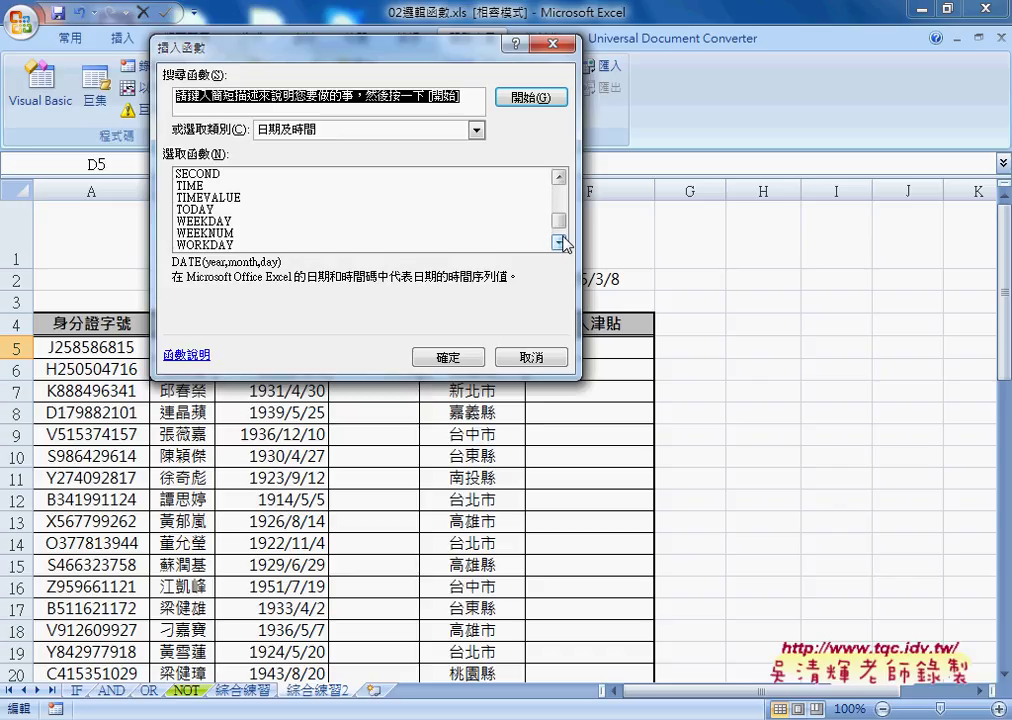
click(537, 357)
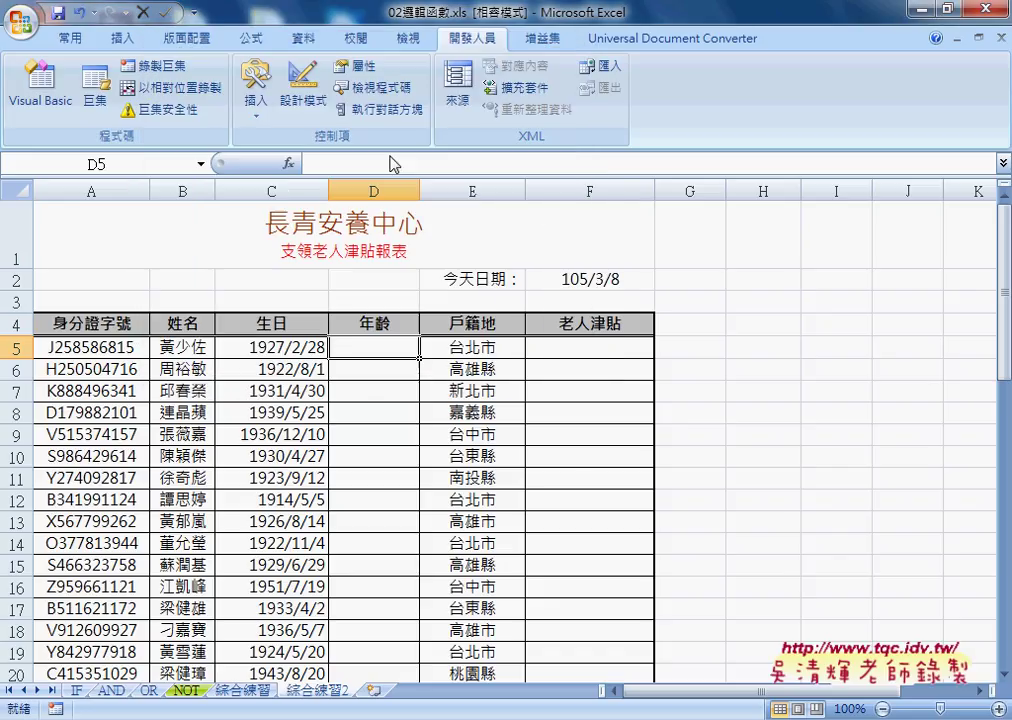
click(342, 158)
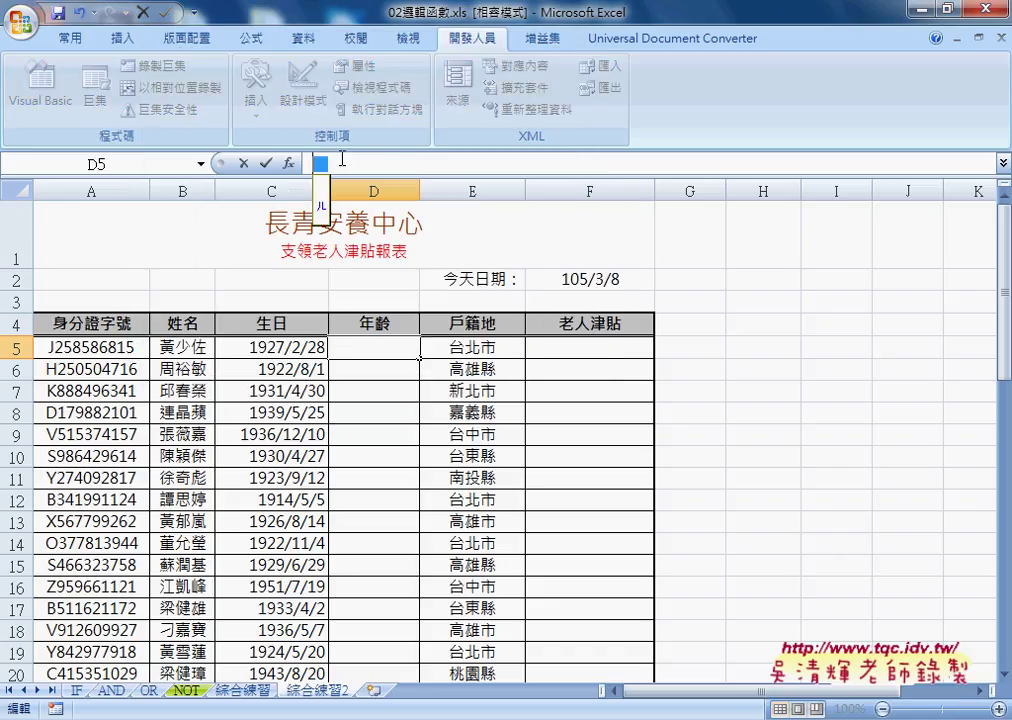
text(=)
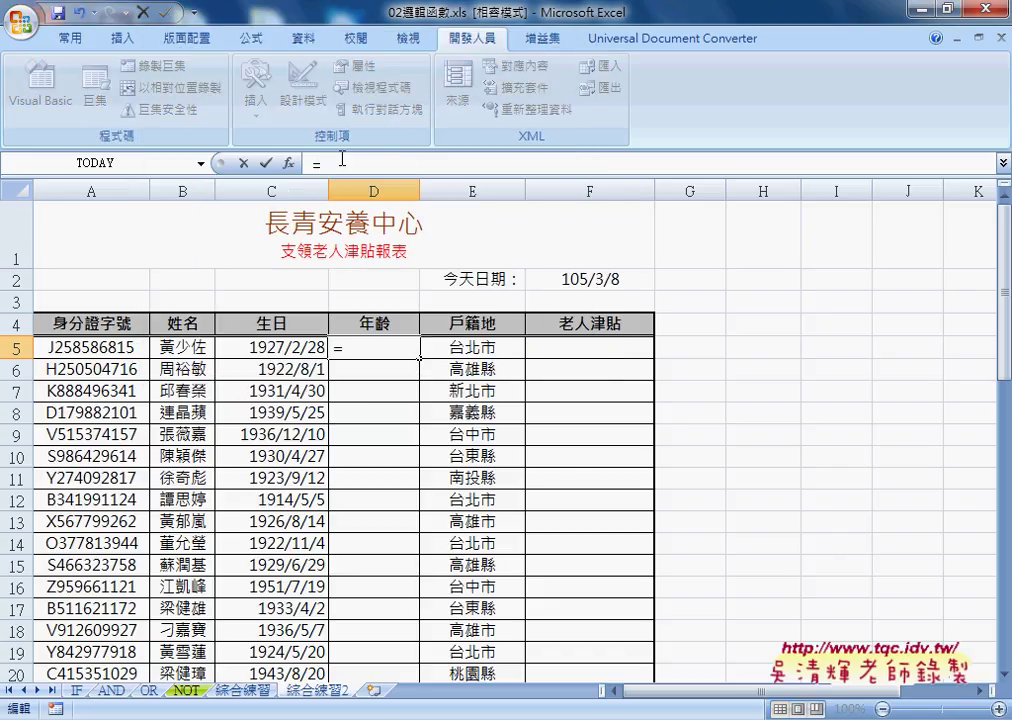
text(da)
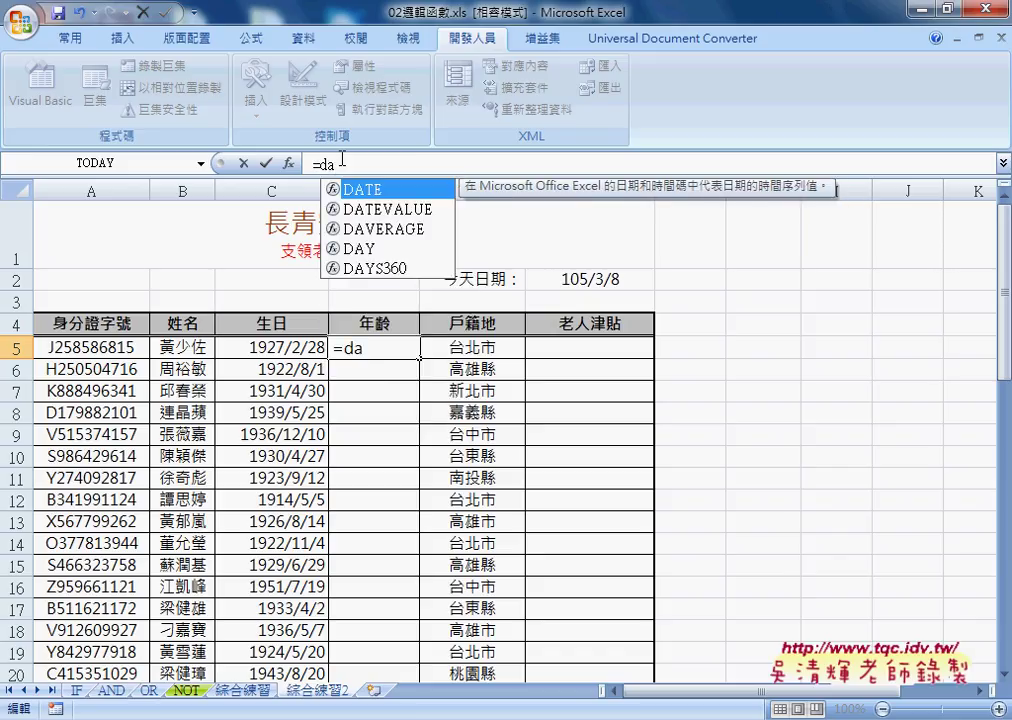
text(te)
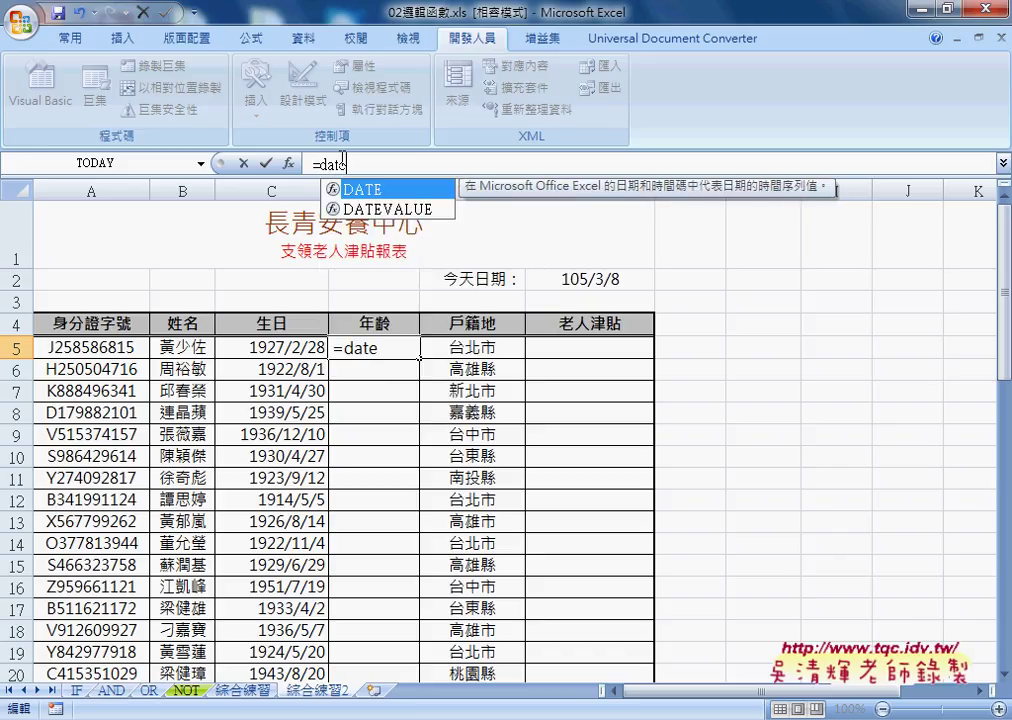
text(d)
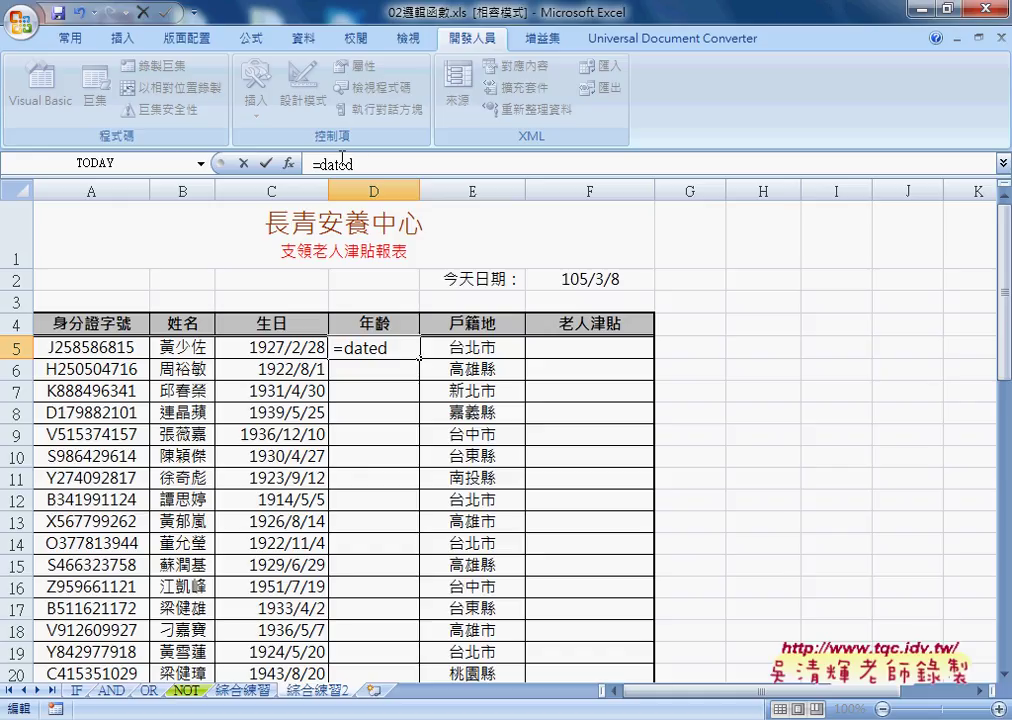
text(if)
text(()
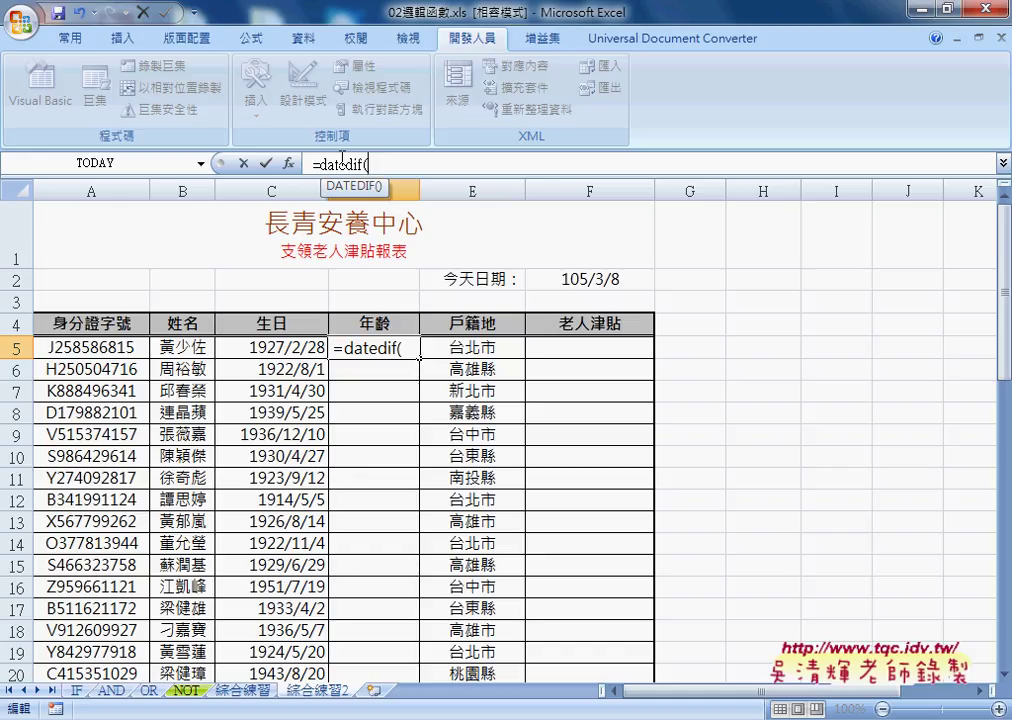
- Complete D5's formula as =DATEDIF(C5,F2,"Y"), giving age 89
click(286, 348)
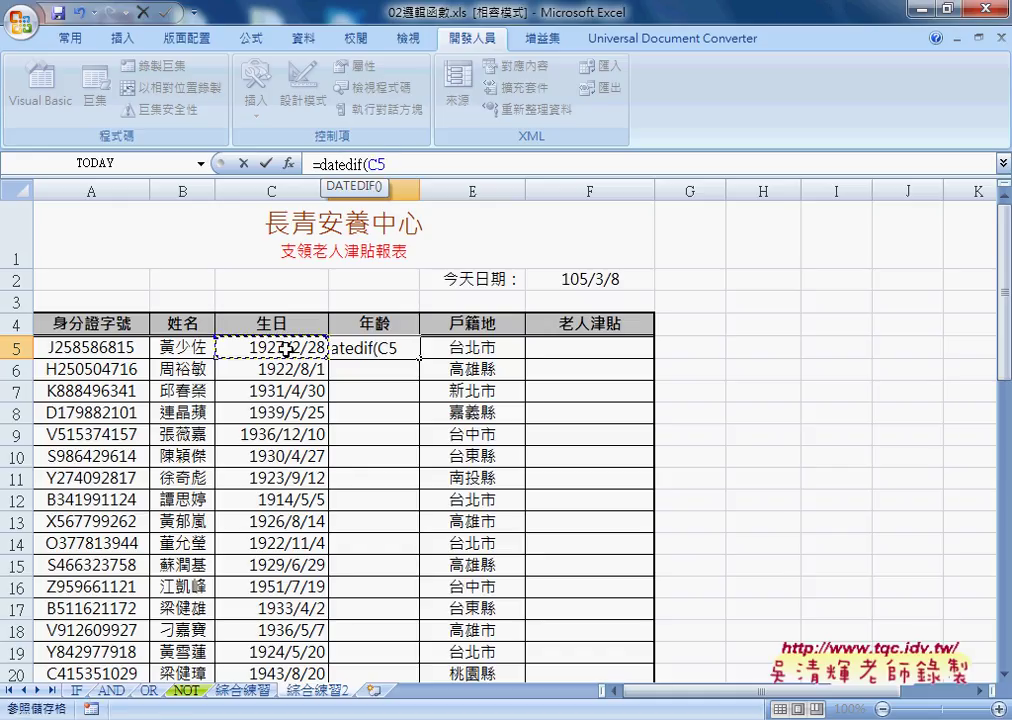
text(,)
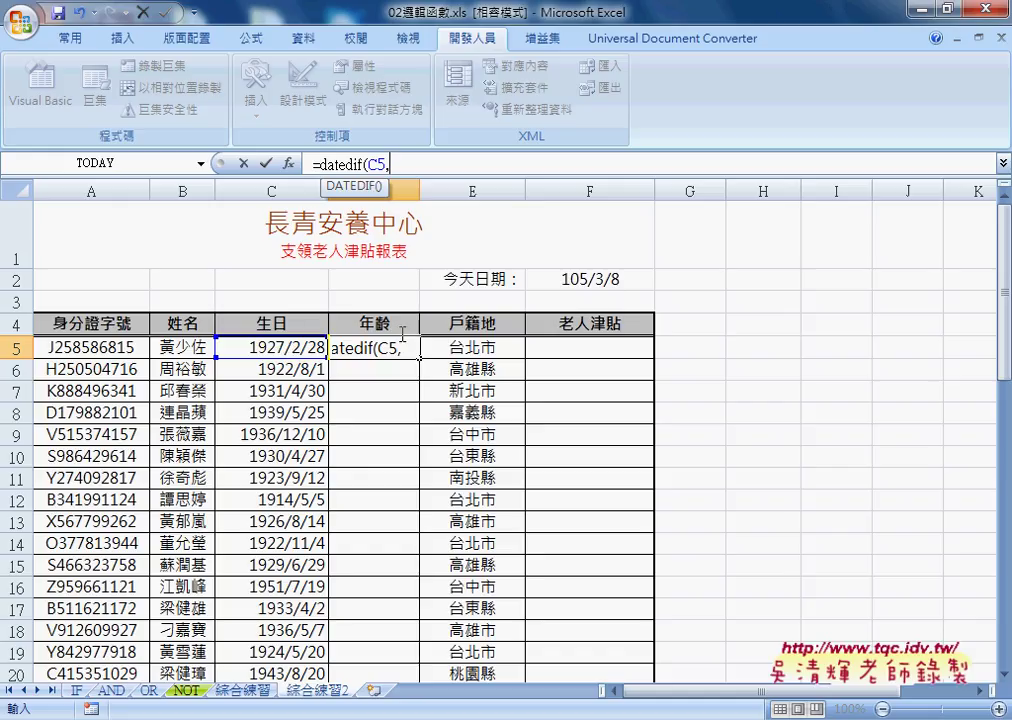
click(575, 278)
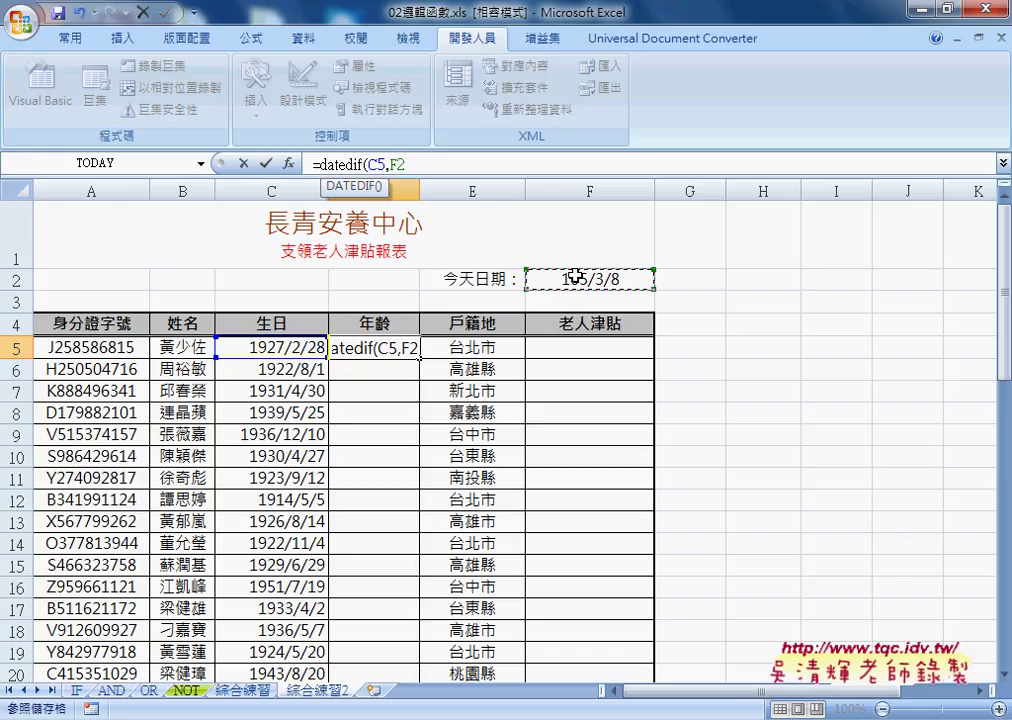
text(,)
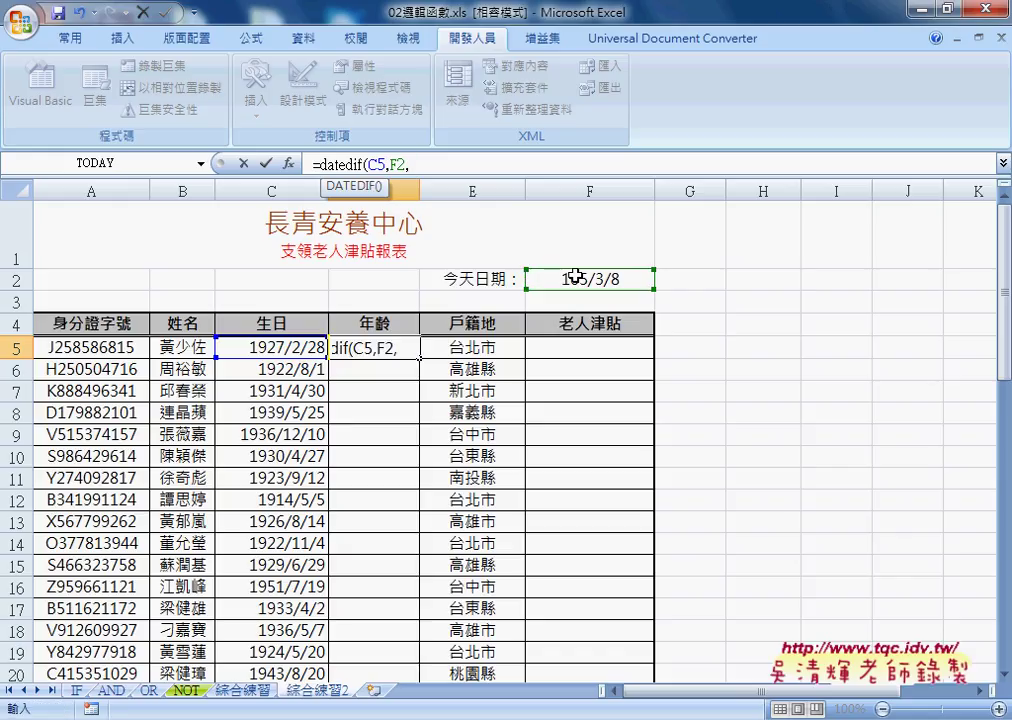
text(")
text(Y)
text(")
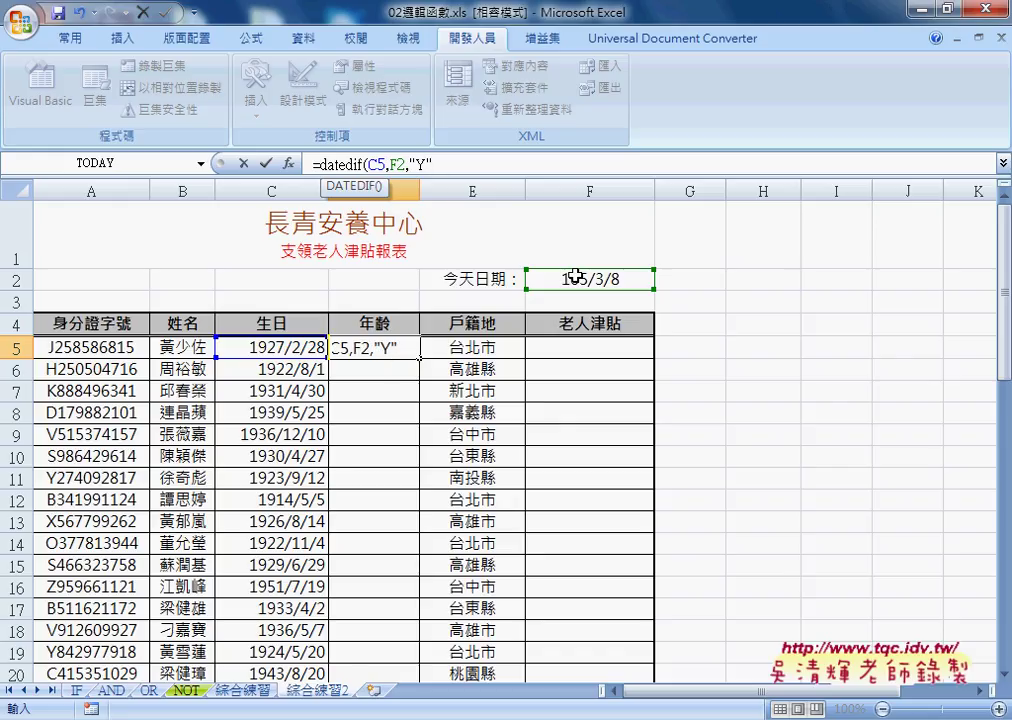
text())
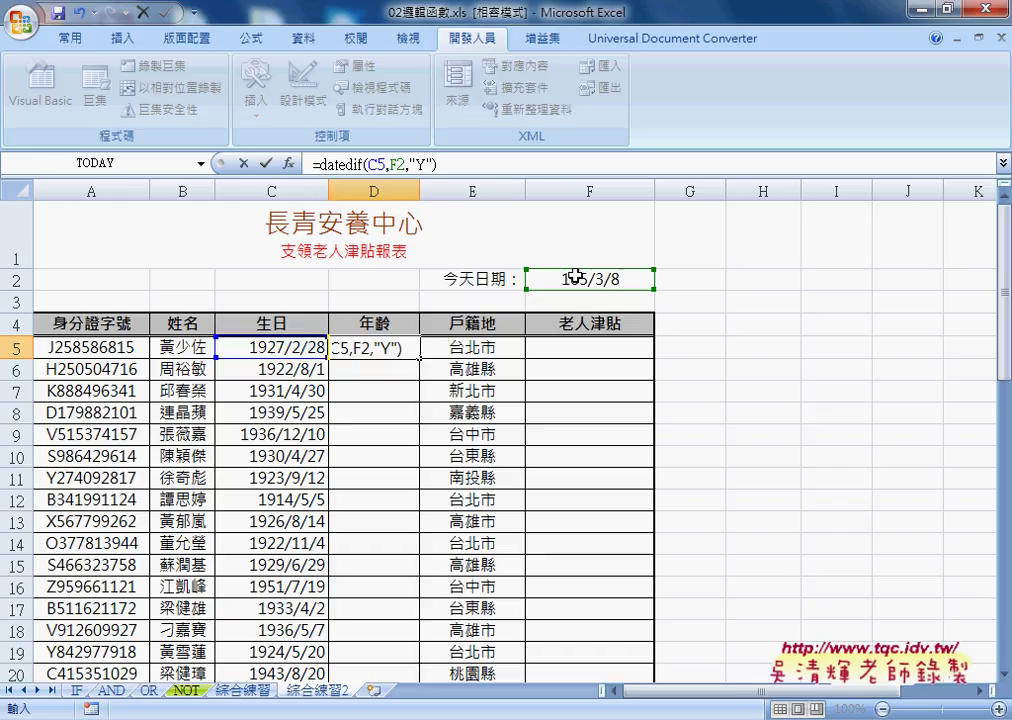
click(265, 162)
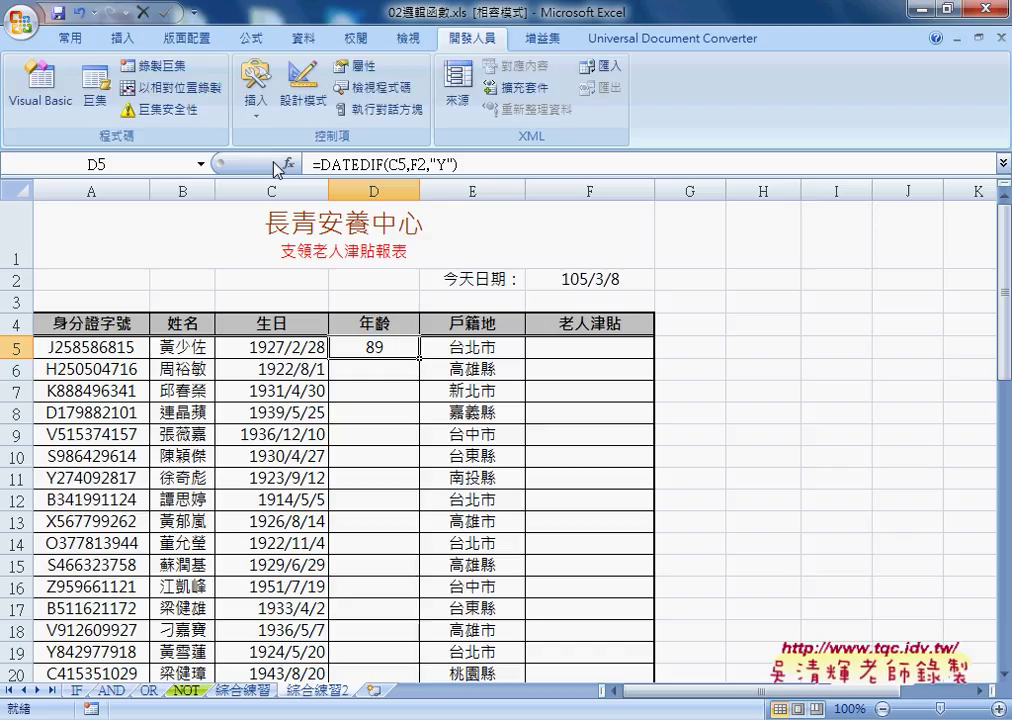
- Fill the age formula down column D, then edit D5 so F2 becomes F$2
double_click(418, 357)
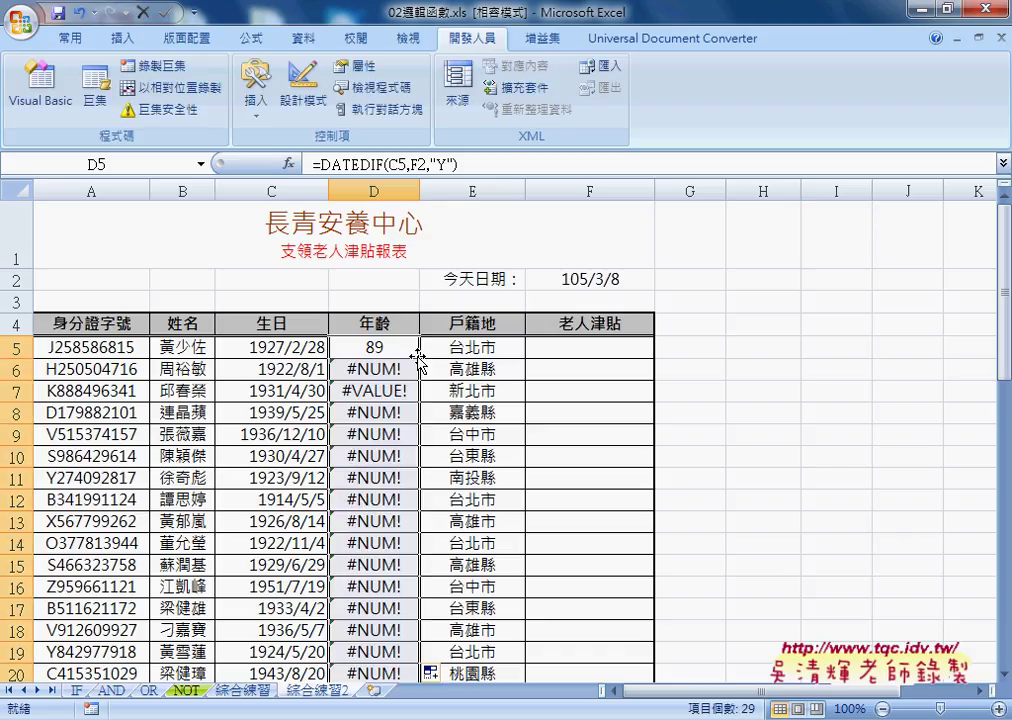
click(390, 347)
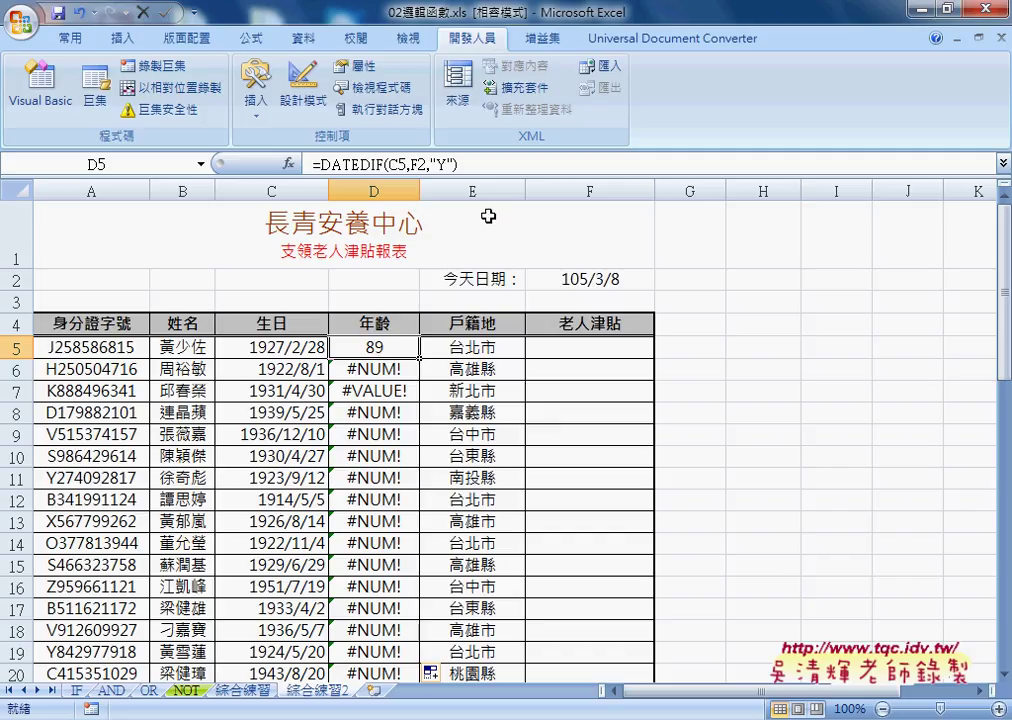
click(421, 163)
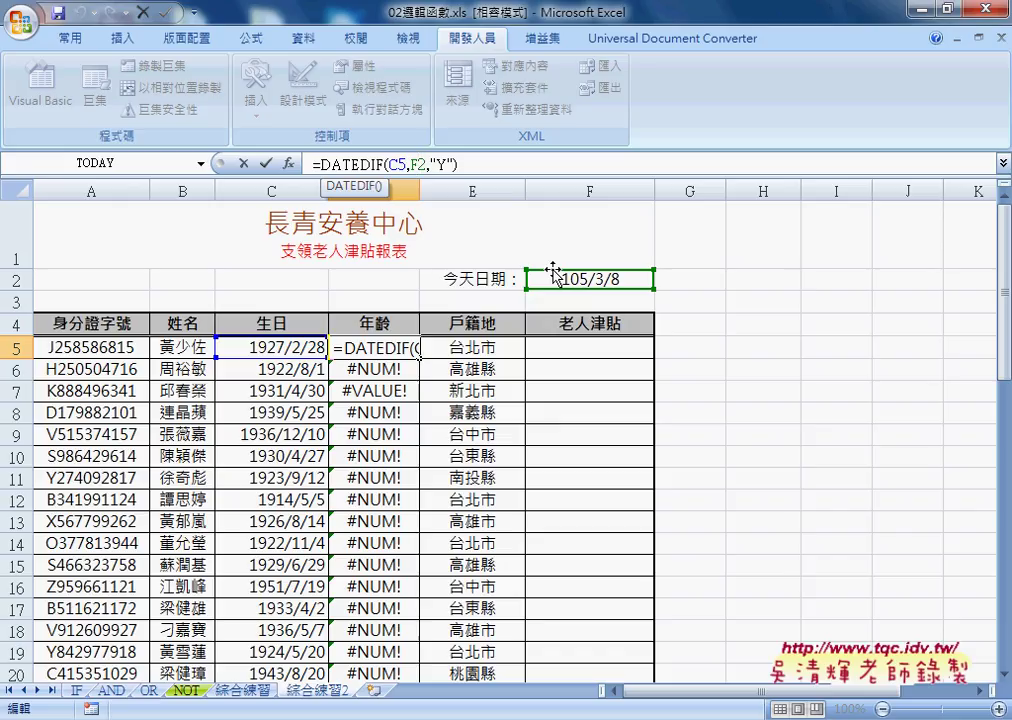
key(F4)
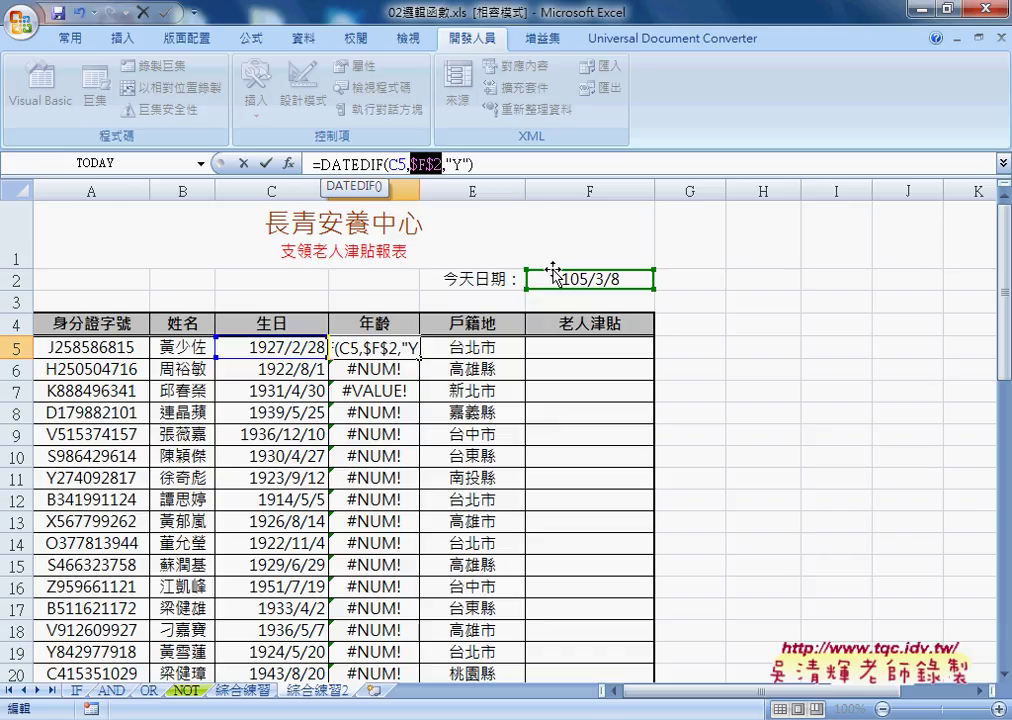
key(F4)
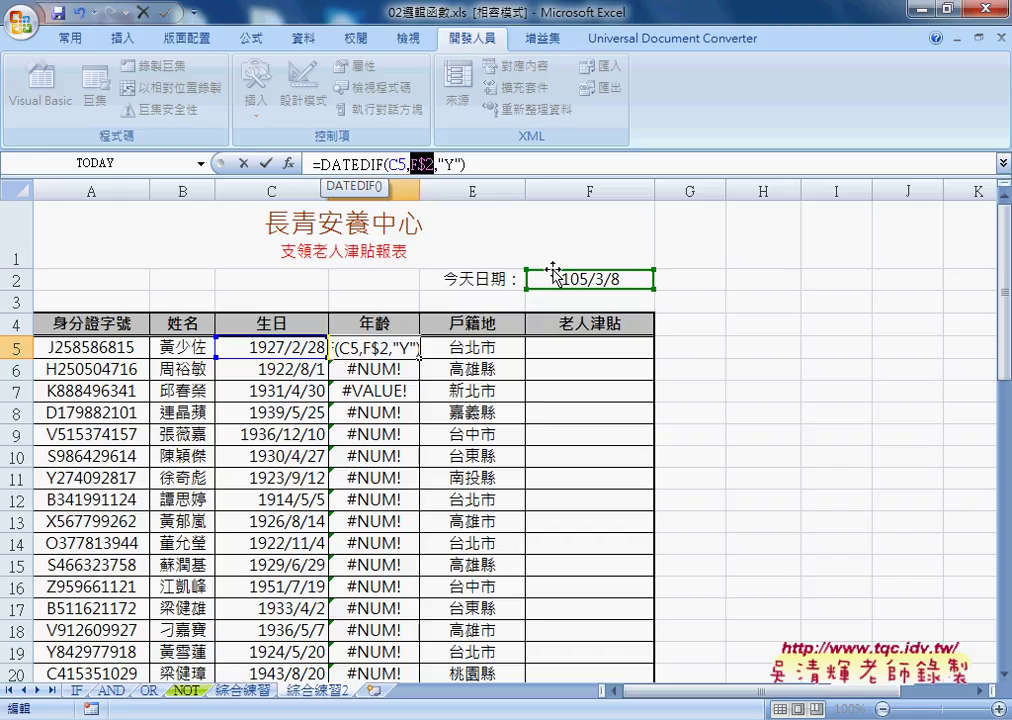
click(265, 163)
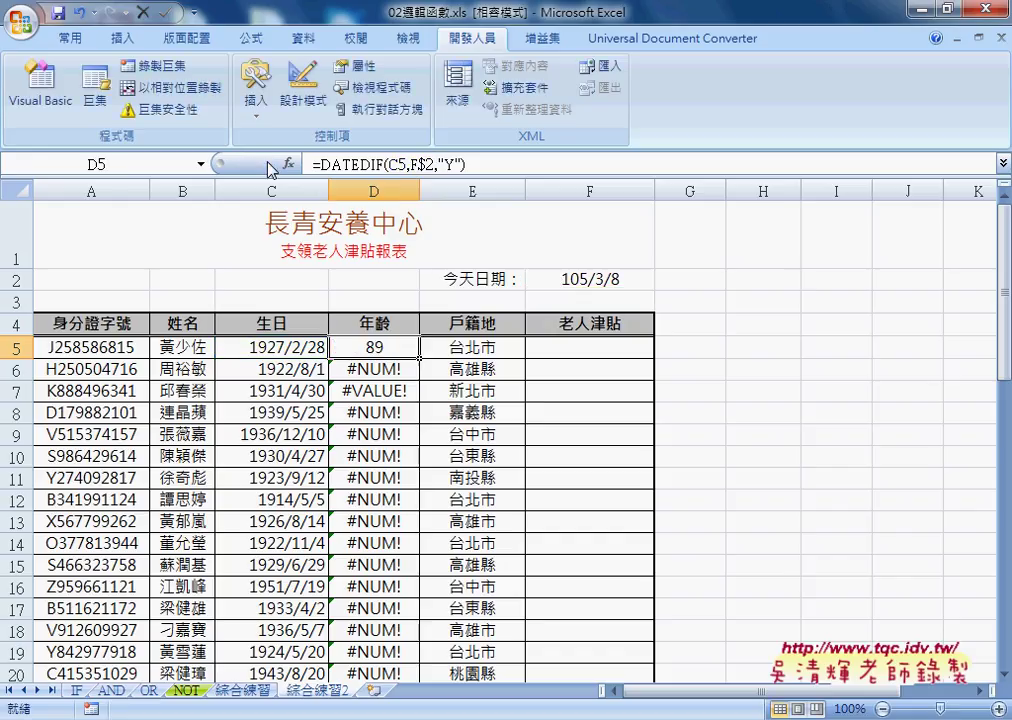
- Copy the corrected DATEDIF age formula down column D, then check the ages in D5 and the households in E5 and E7
double_click(419, 357)
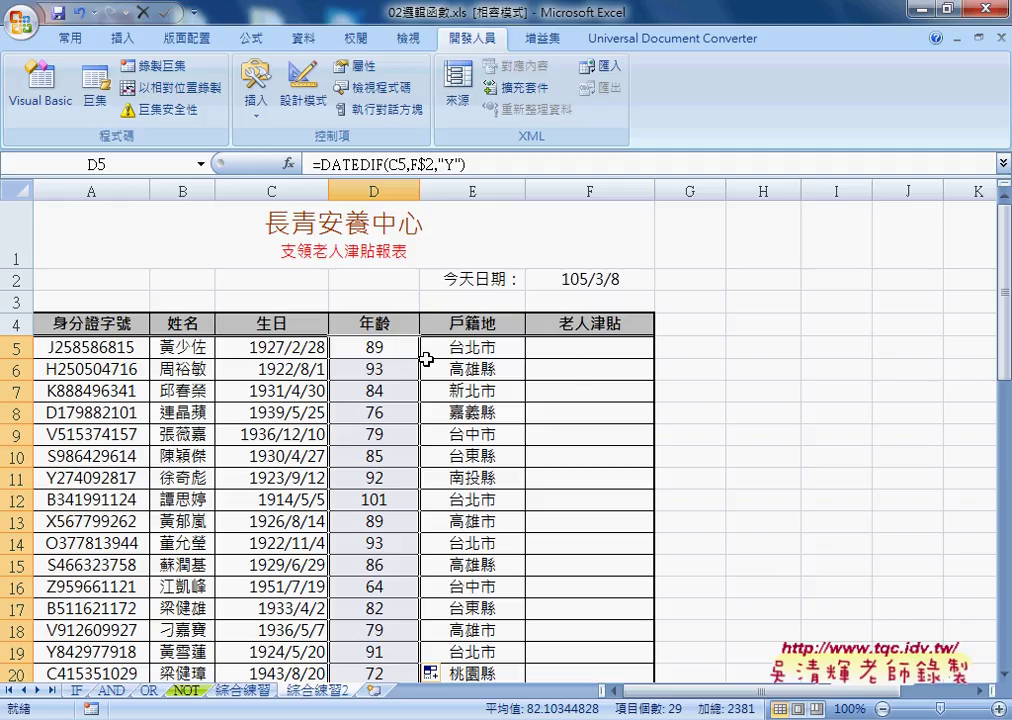
click(590, 352)
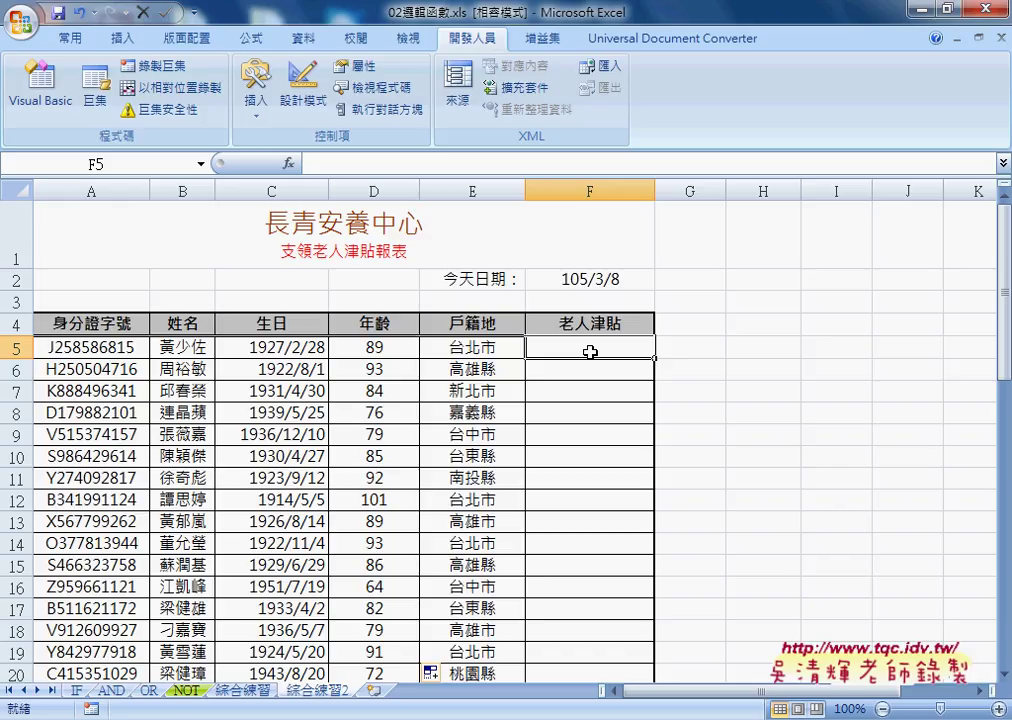
scroll(524, 350, down, 1)
drag(402, 232, 435, 232)
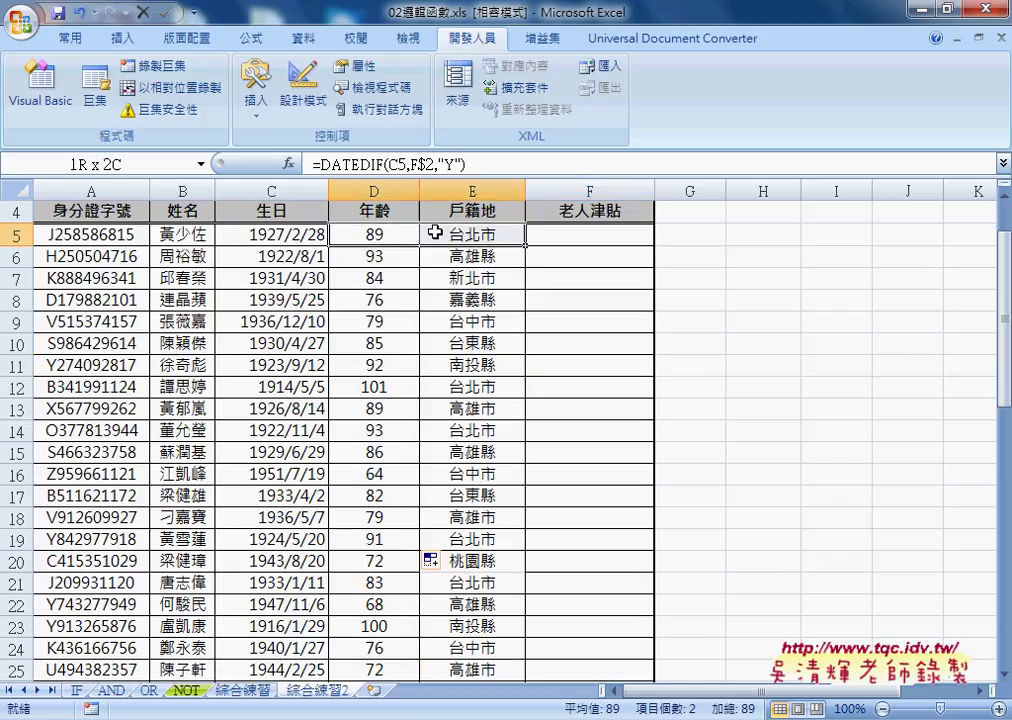
click(372, 234)
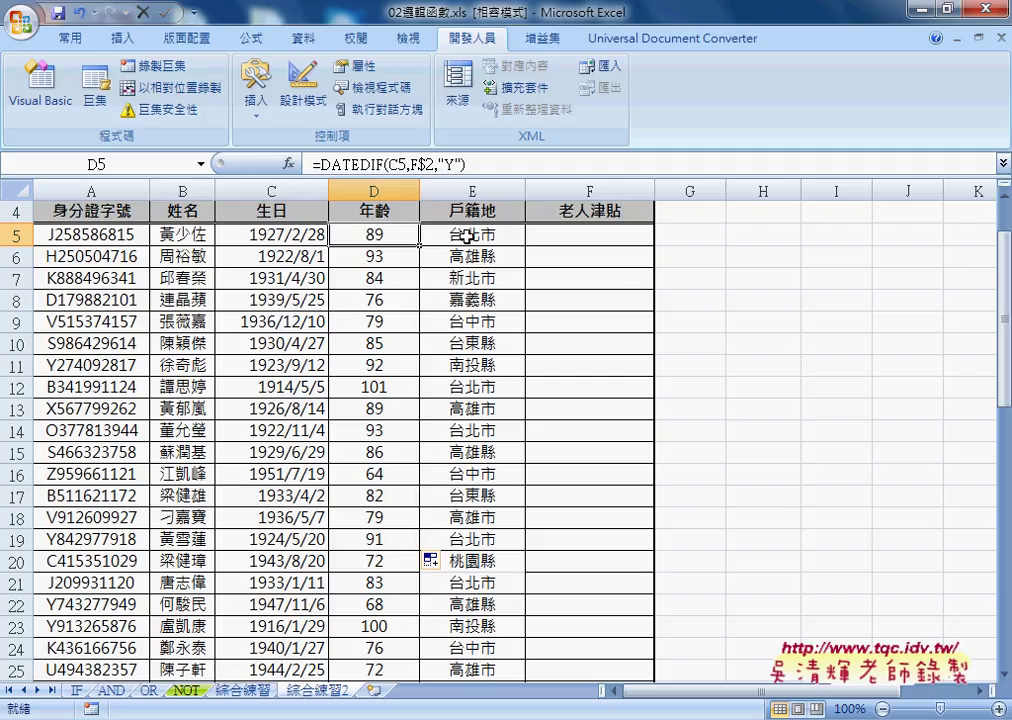
click(467, 236)
click(467, 280)
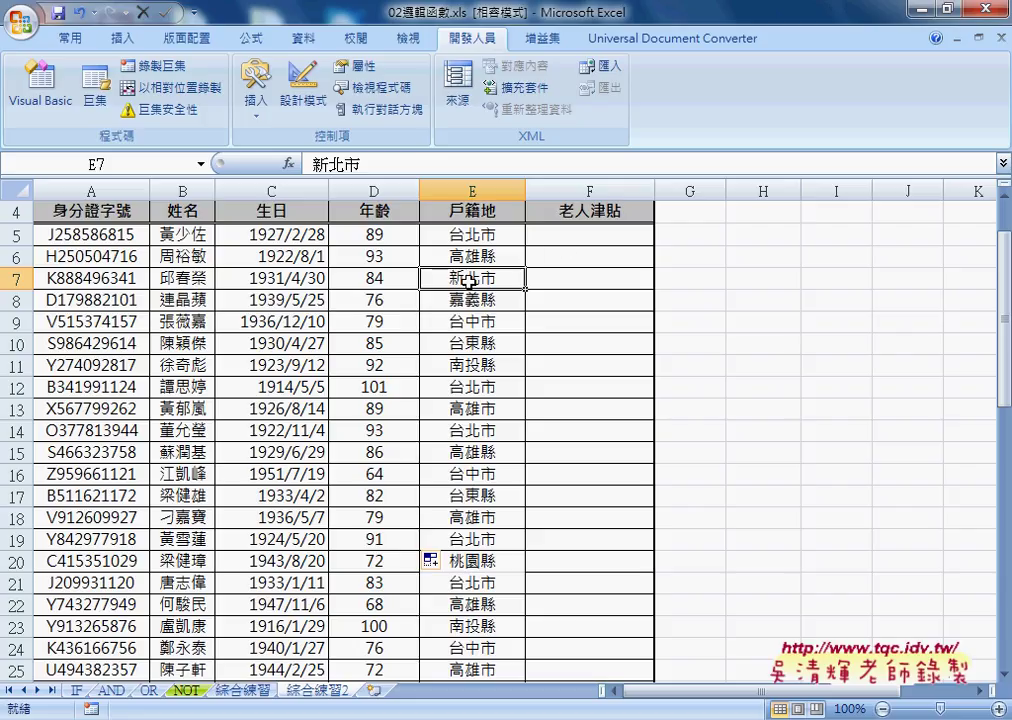
- Insert an IF function into F5 from the 邏輯 (Logical) category
click(577, 237)
click(289, 163)
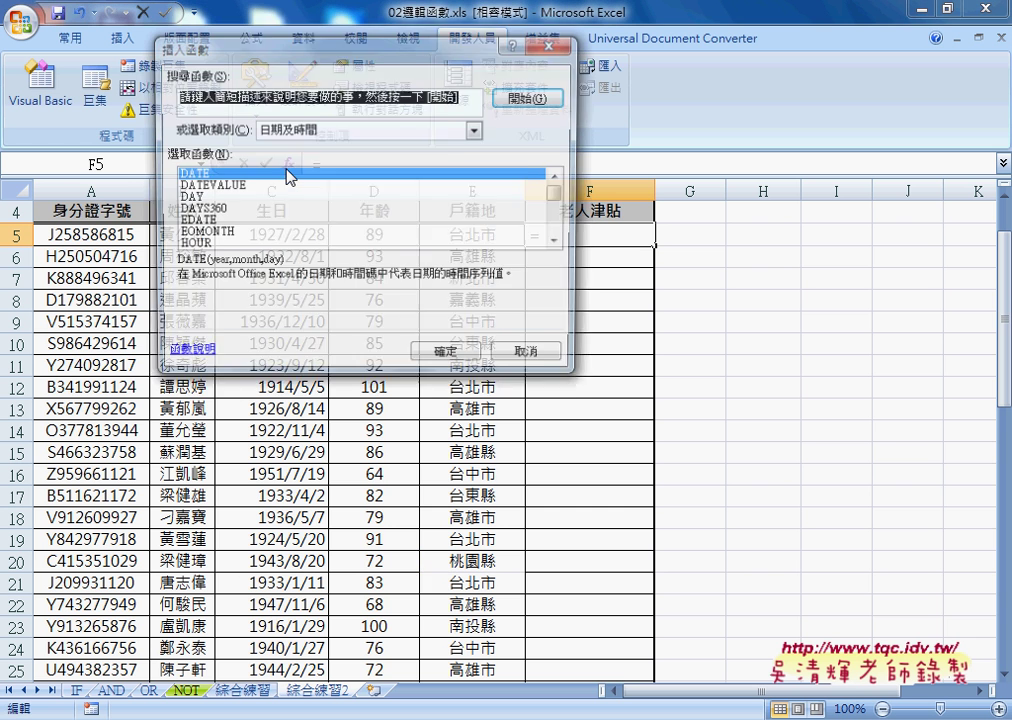
click(320, 130)
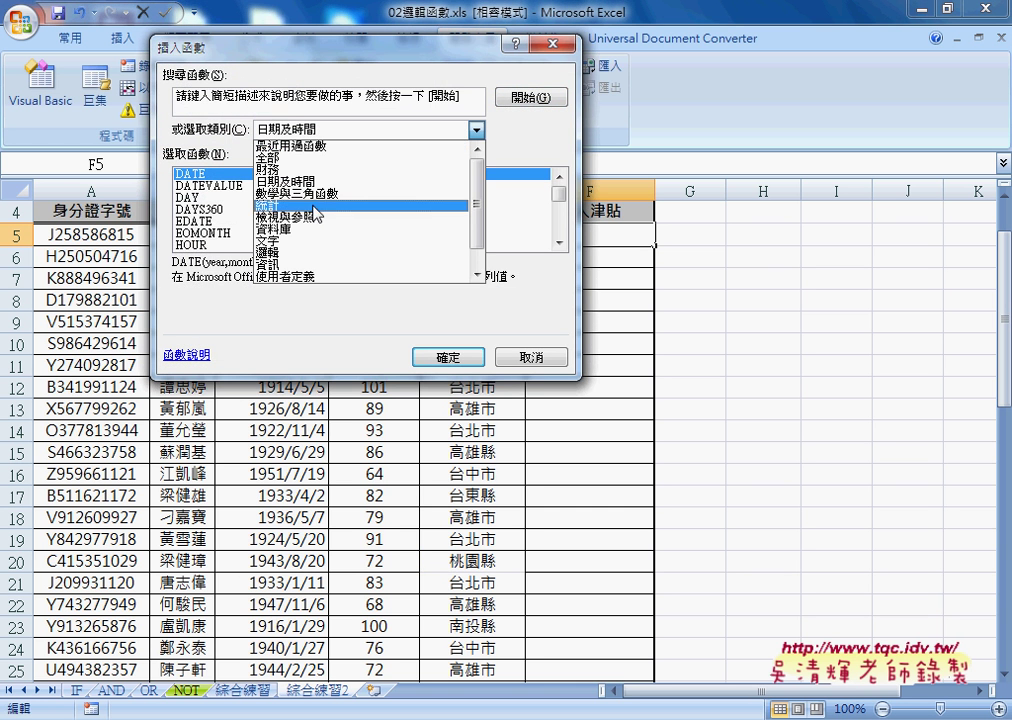
click(313, 252)
click(185, 197)
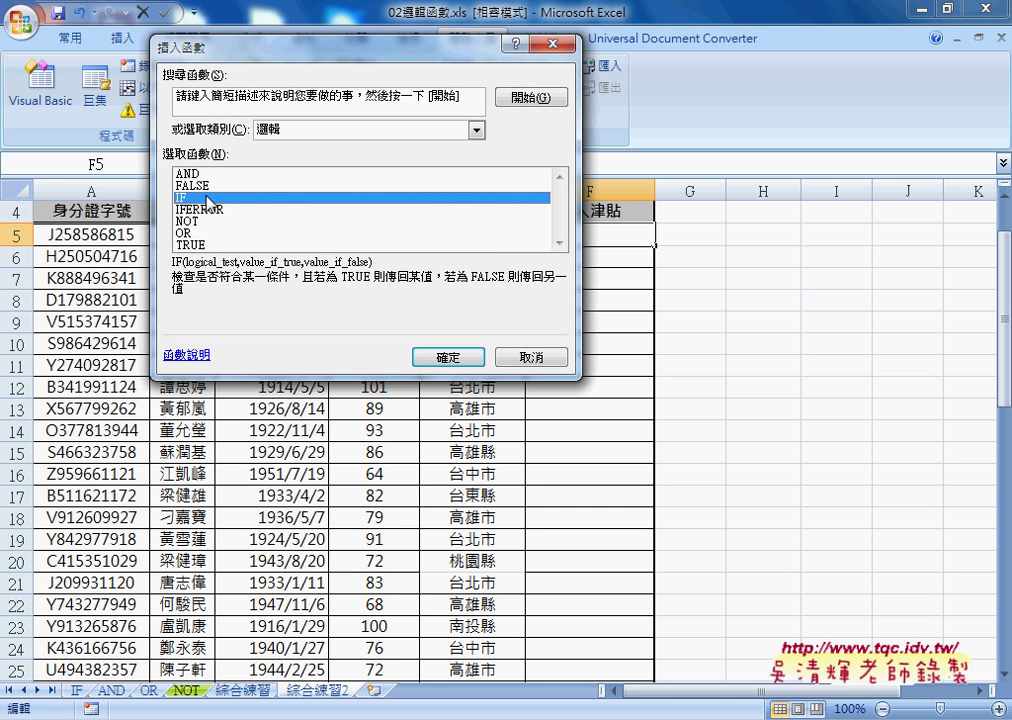
click(447, 357)
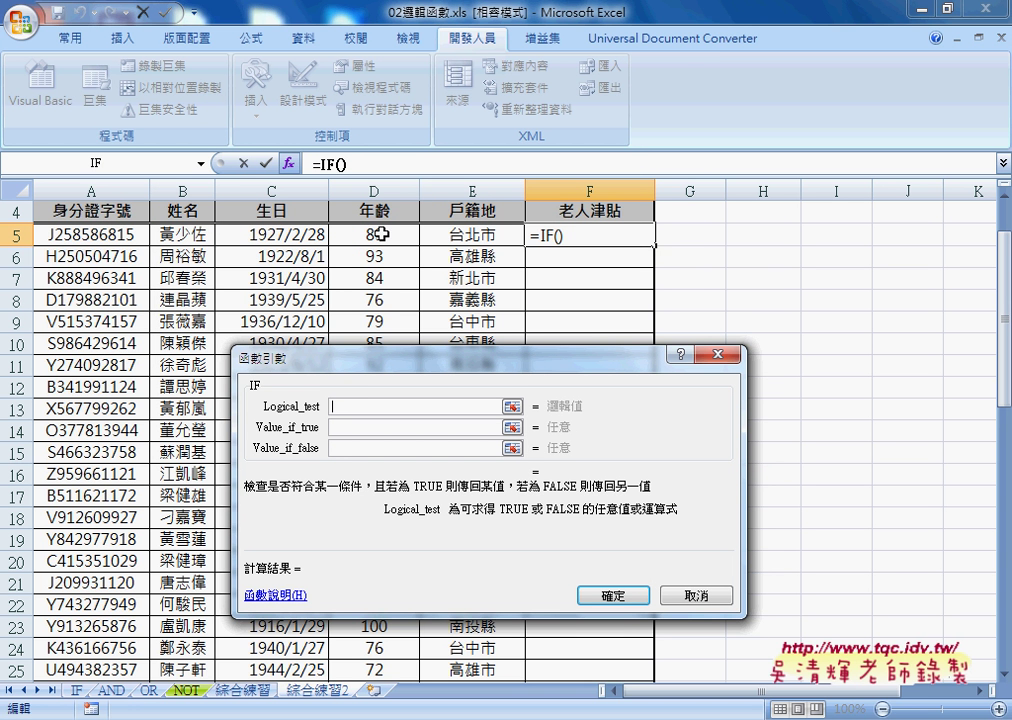
- Start the Logical_test as and(D5>=70, by referencing D5
text(a)
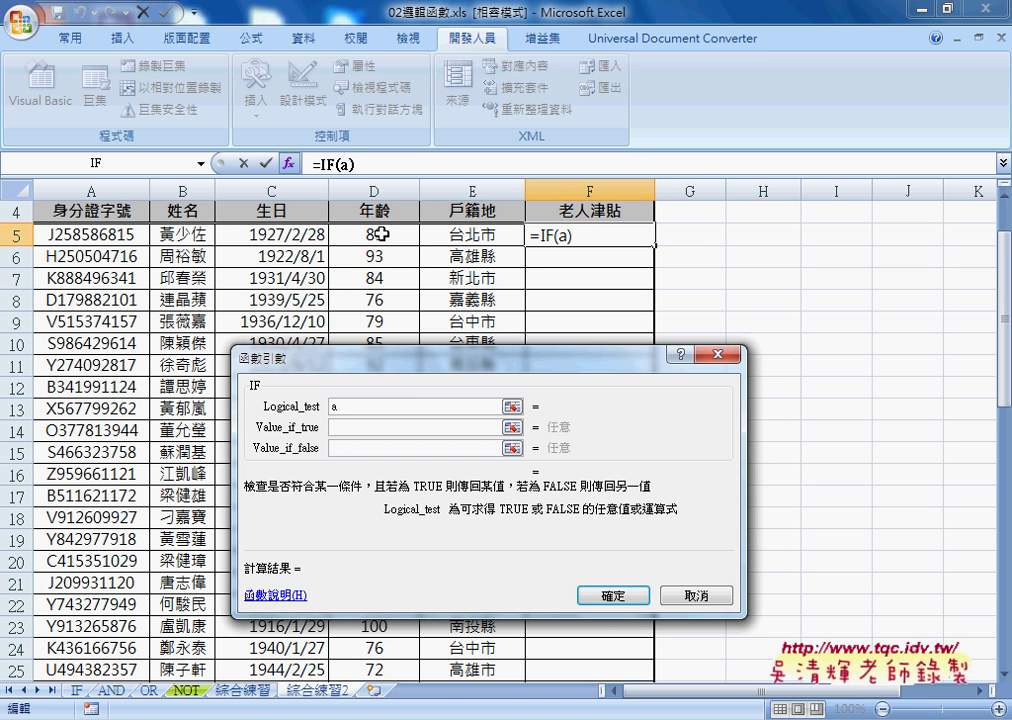
text(nd)
text(()
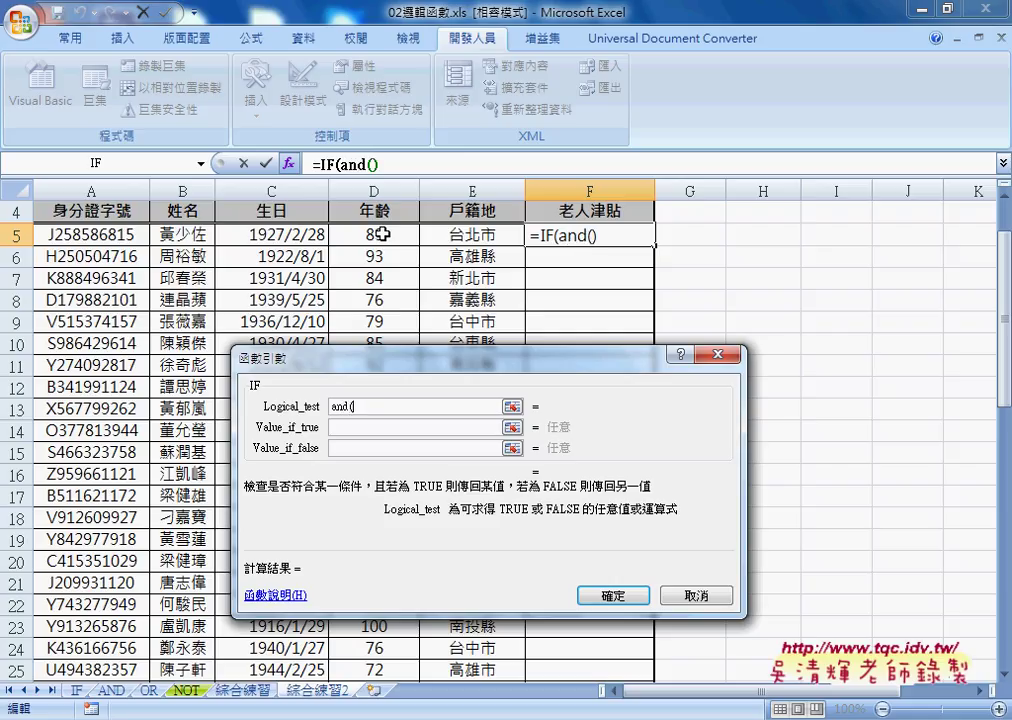
click(392, 233)
text(>)
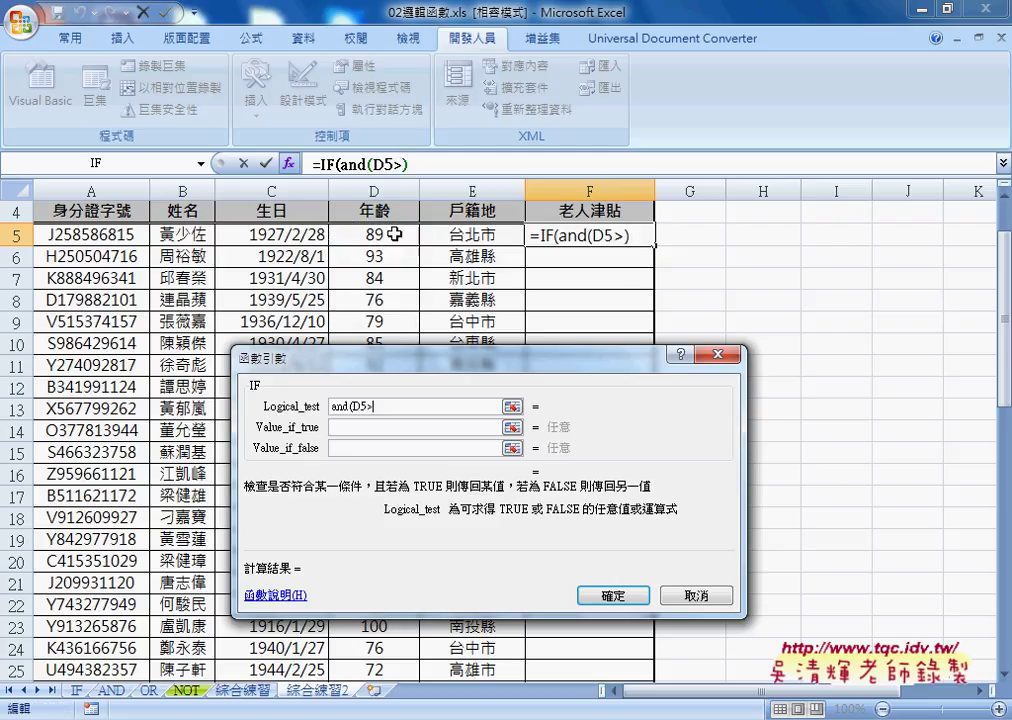
text(=70)
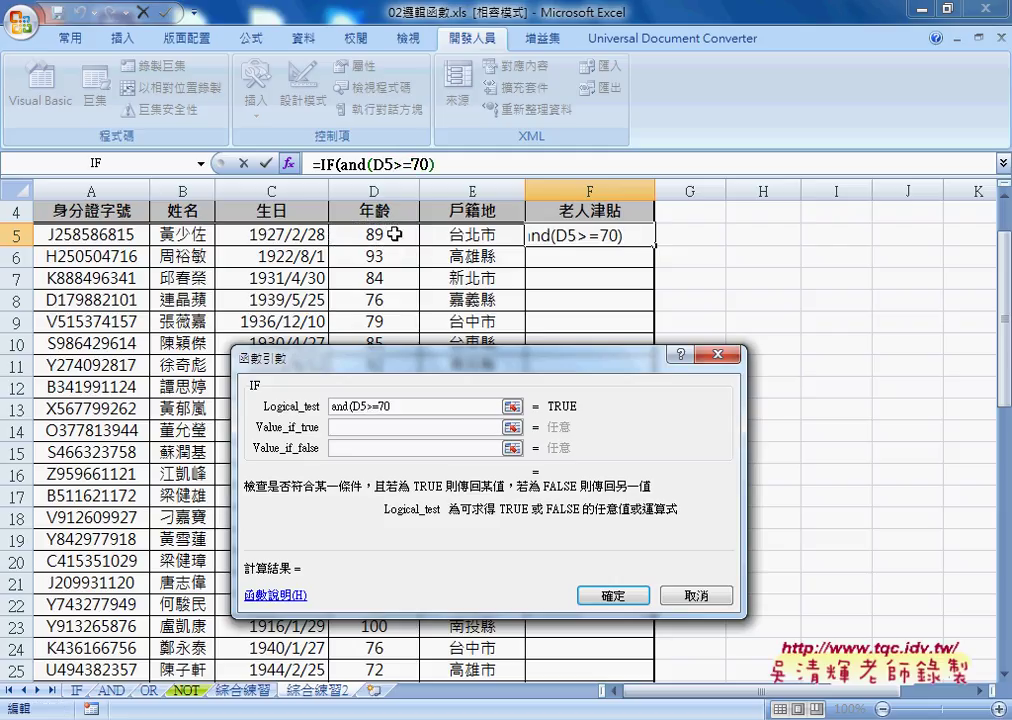
text(,)
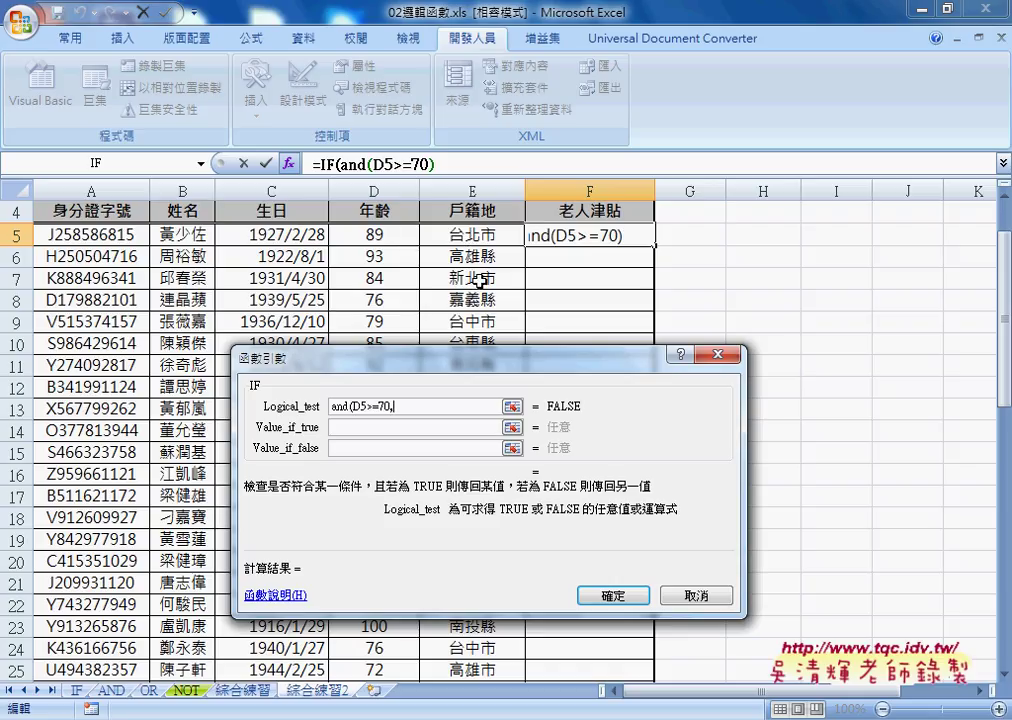
text(o)
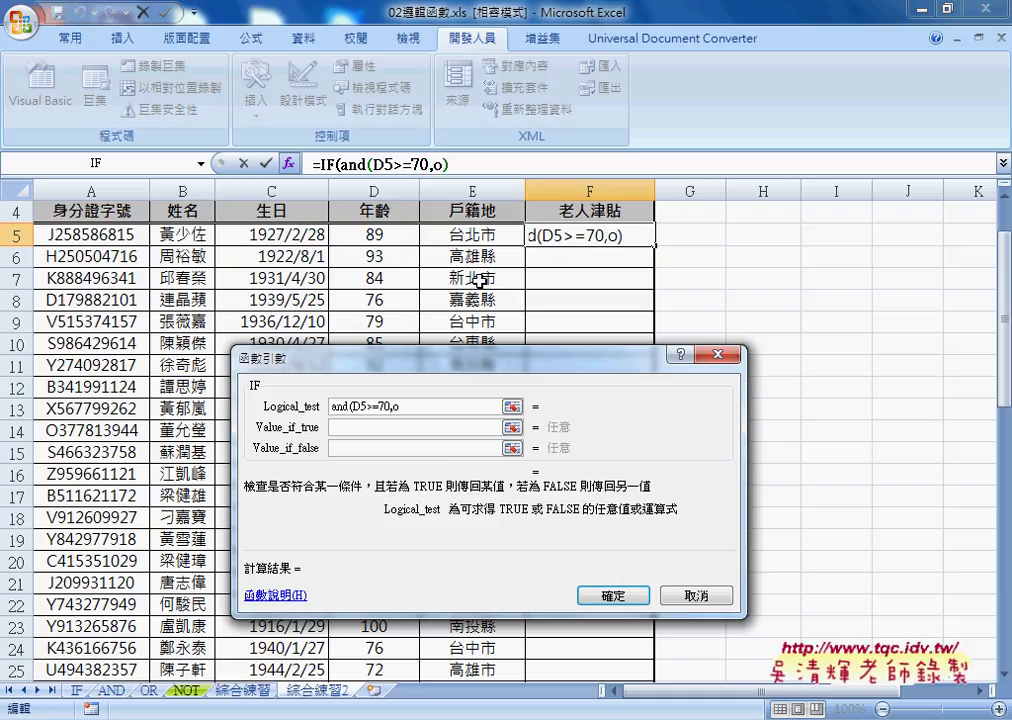
text(r)
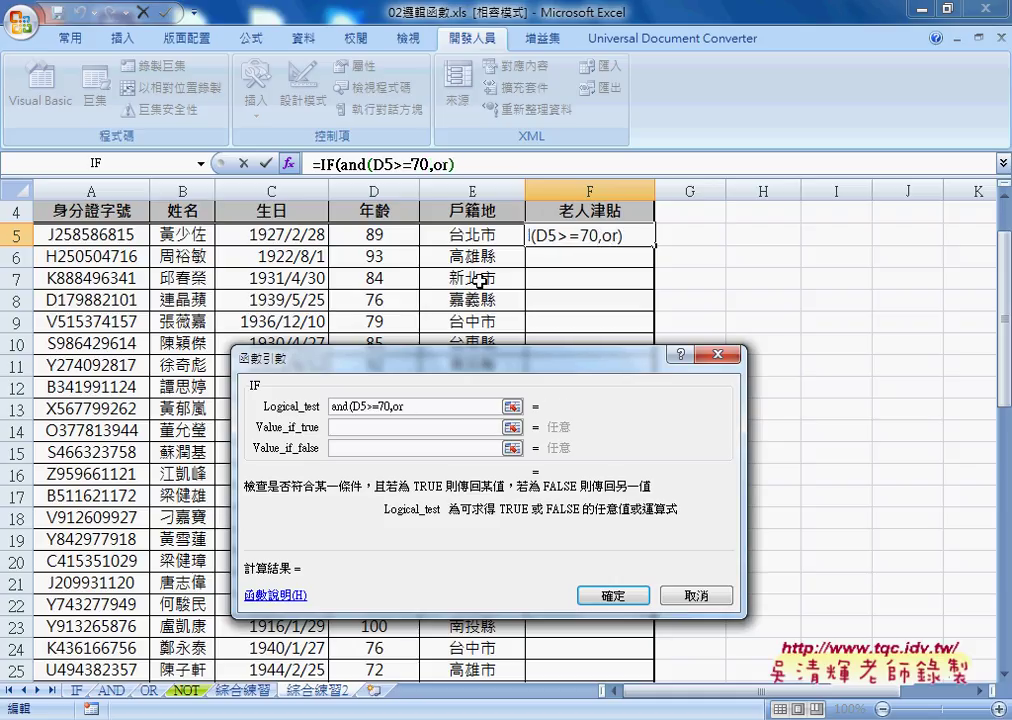
text(()
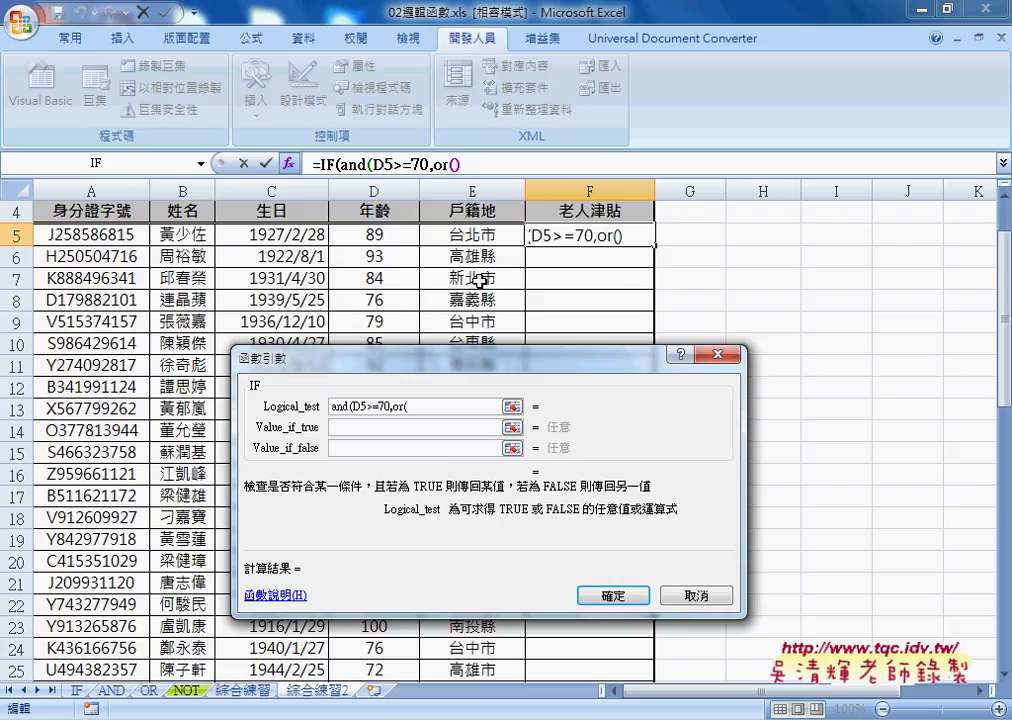
key(BackSpace)
key(BackSpace)
key(BackSpace)
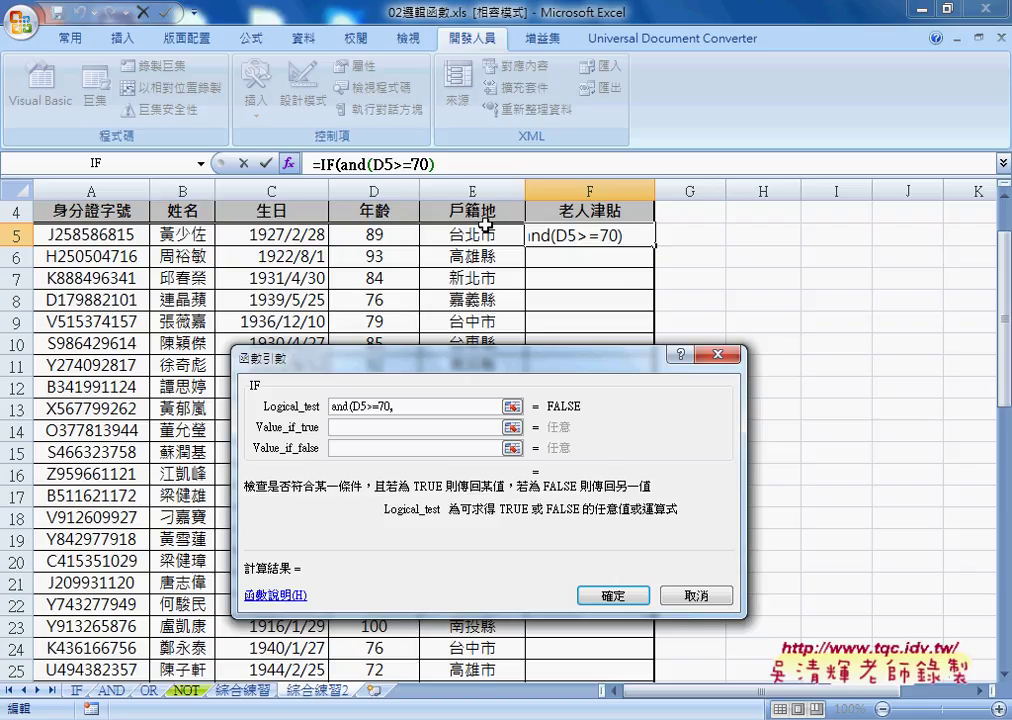
- Finish the Logical_test as and(D5>=70,right(E5,2)="北市") using E5 as the address
text(ri)
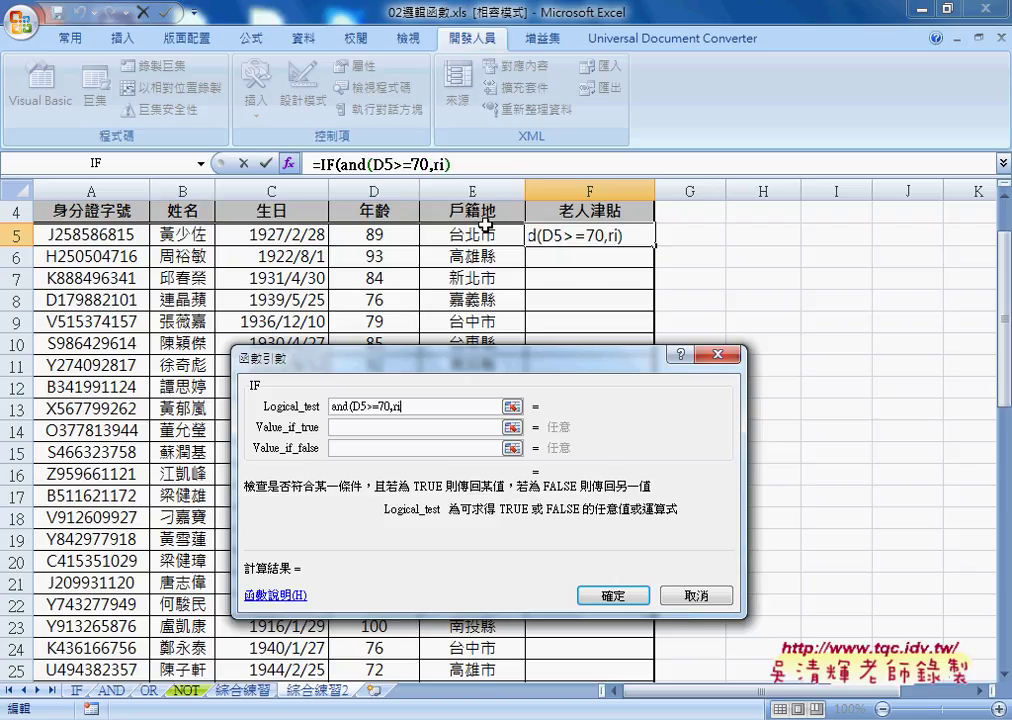
text(ght)
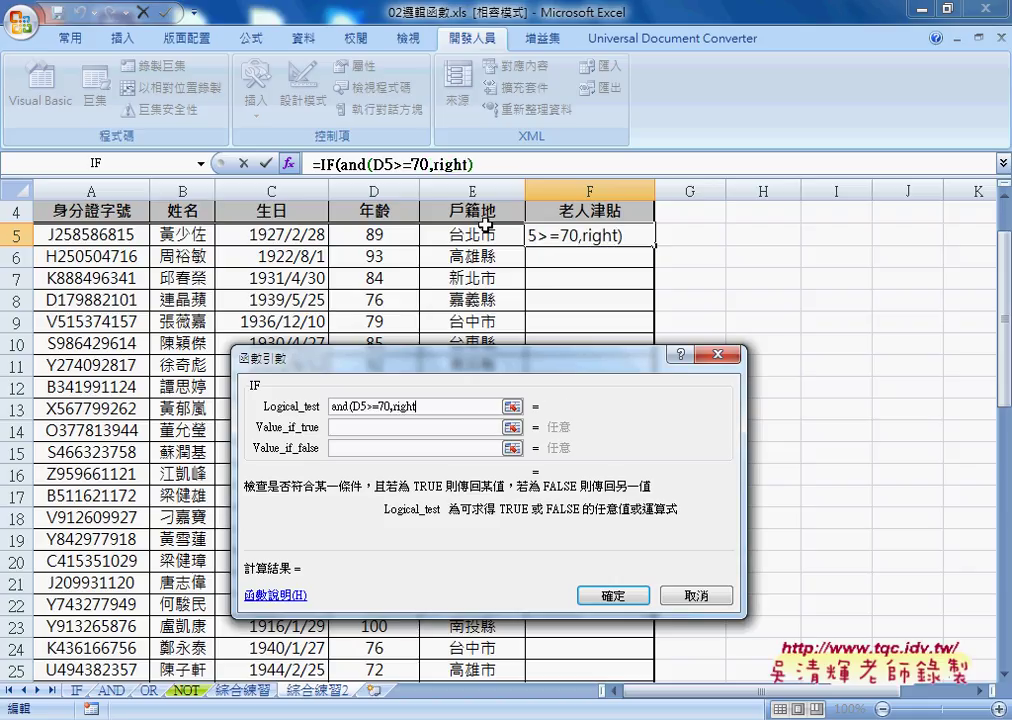
text(()
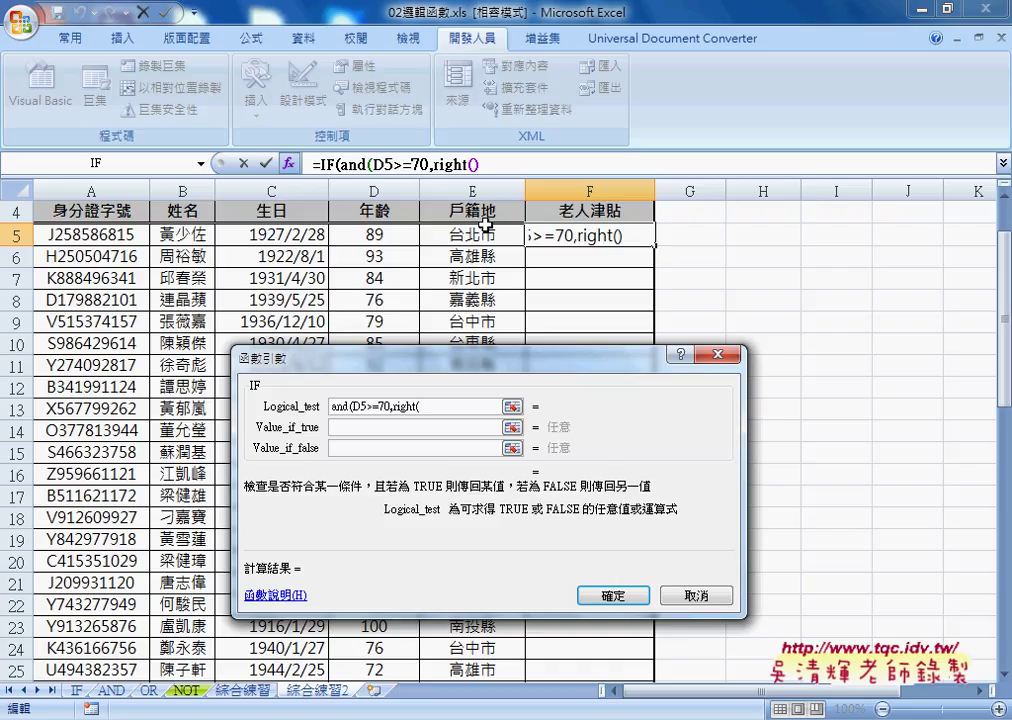
click(485, 232)
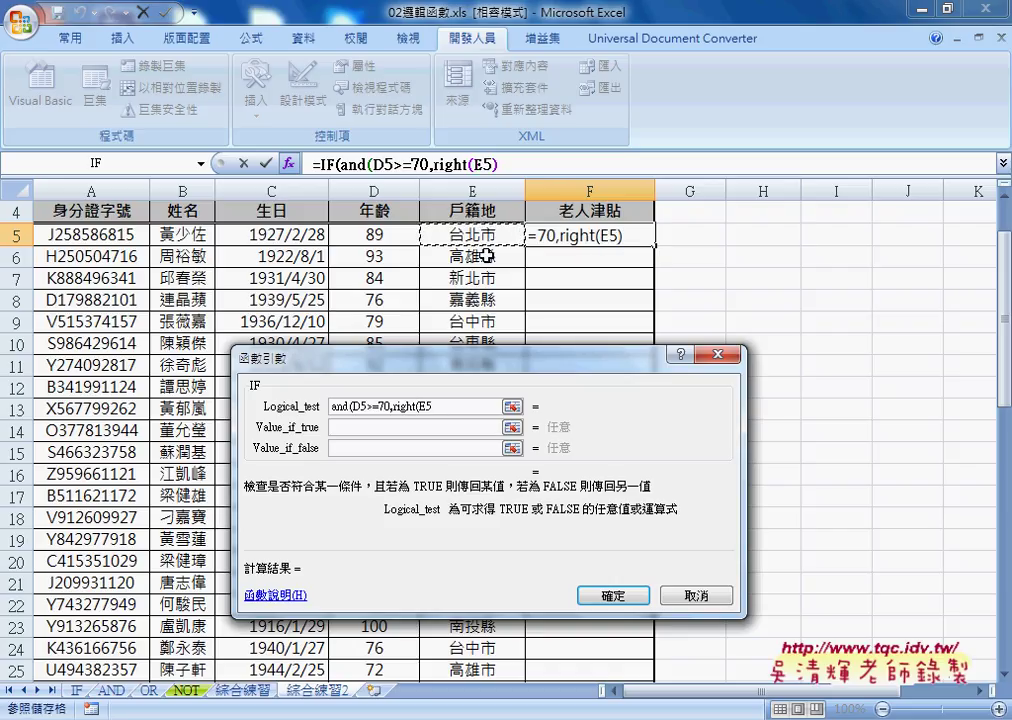
text(,)
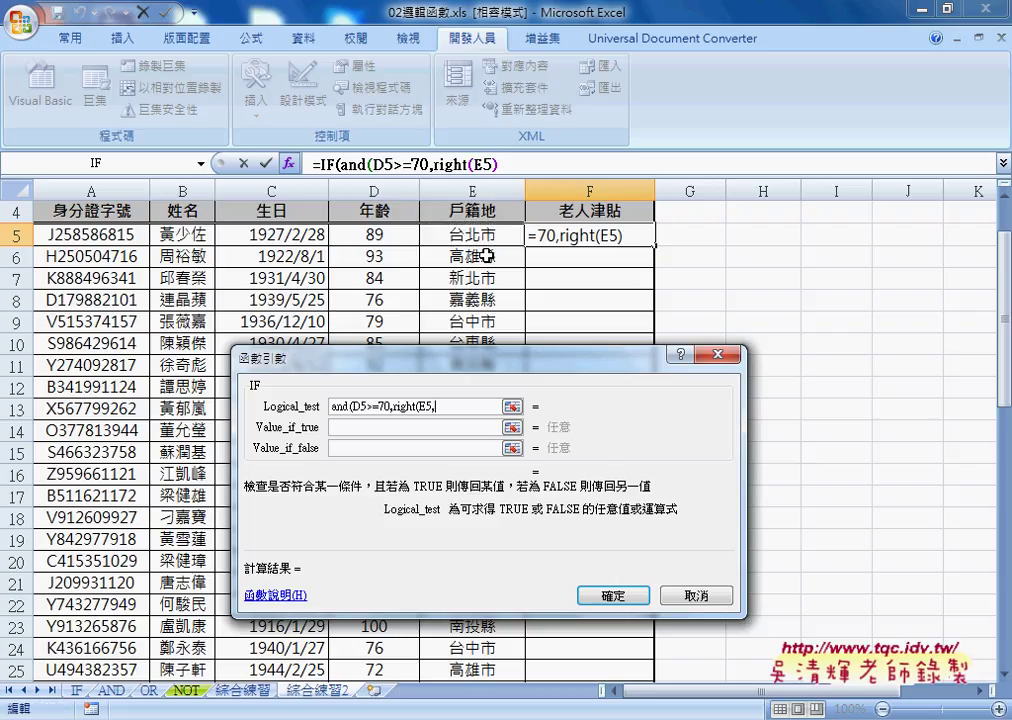
text(2)
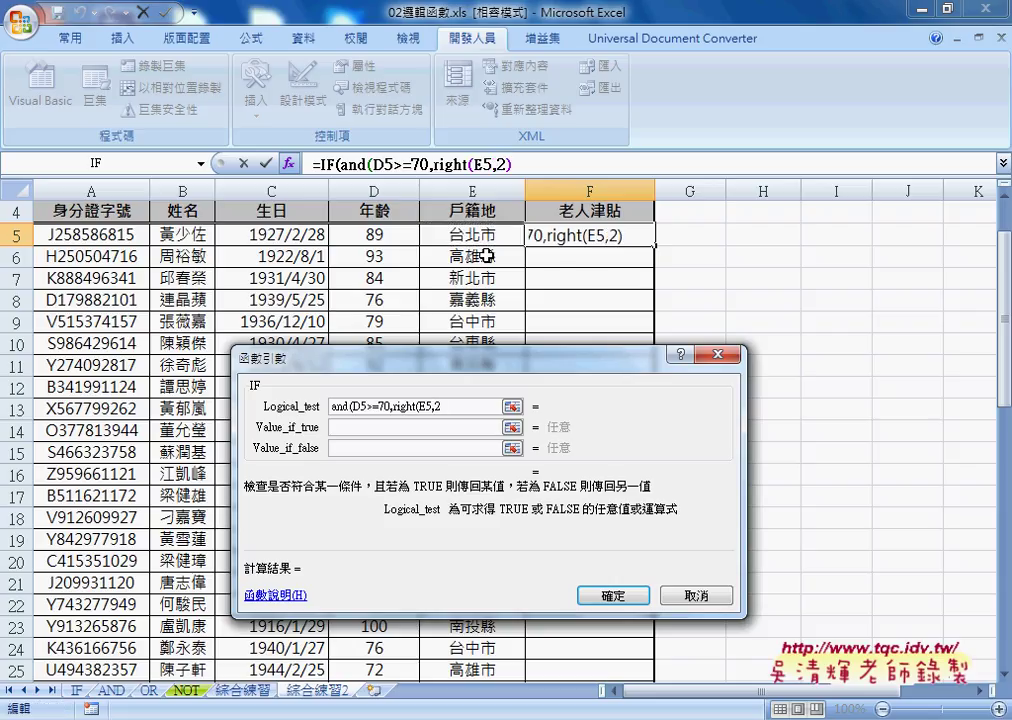
text()=)
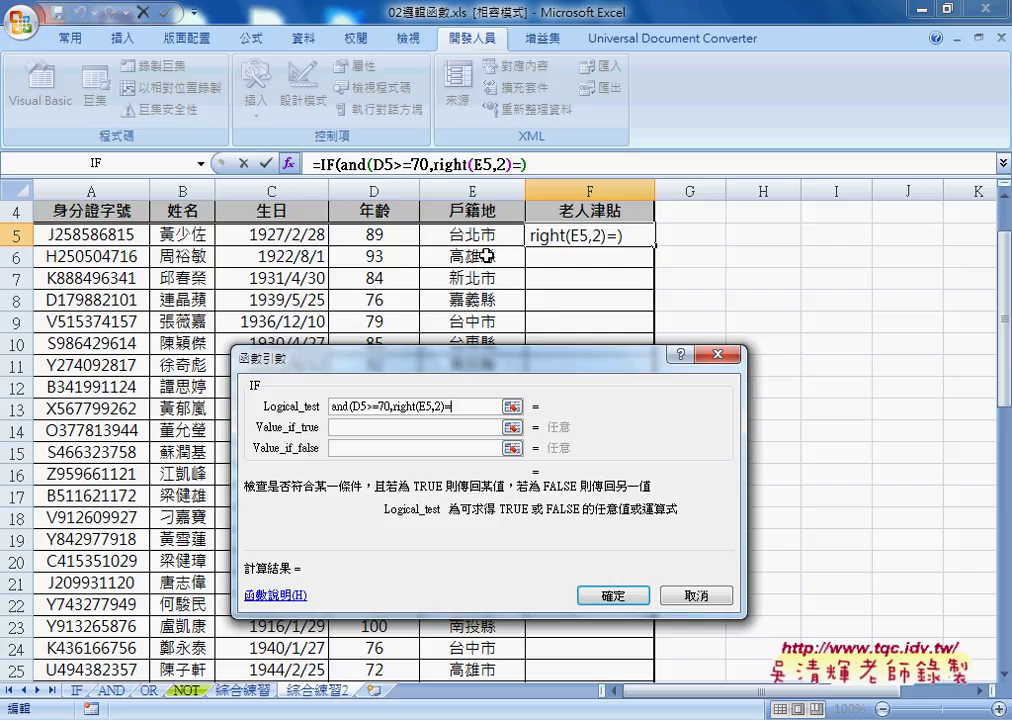
text("")
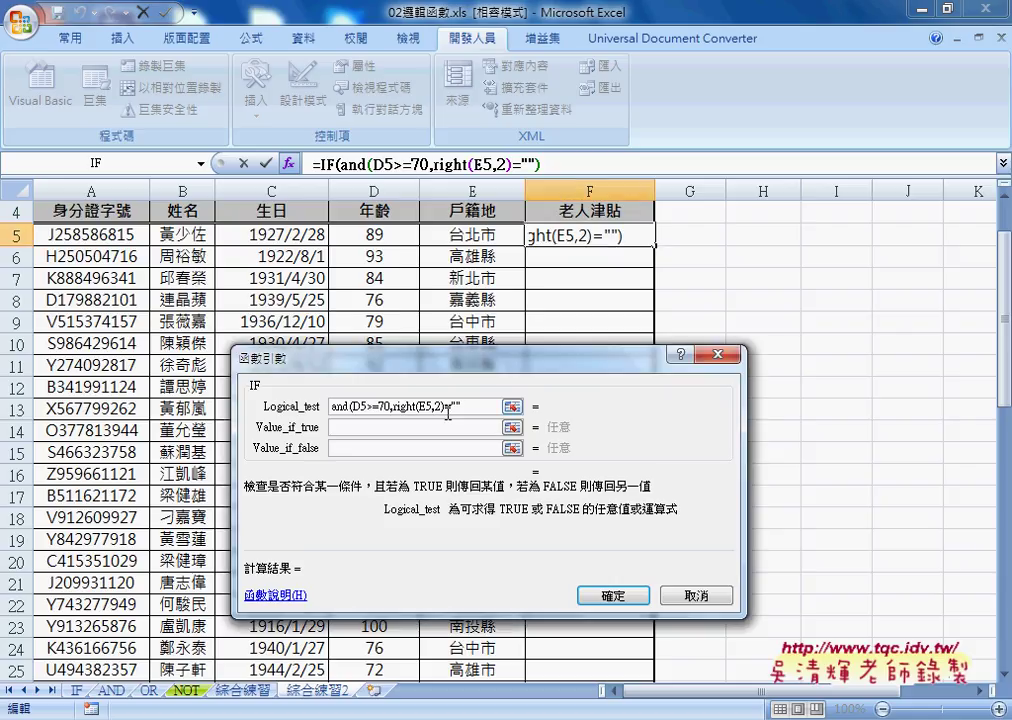
text(b)
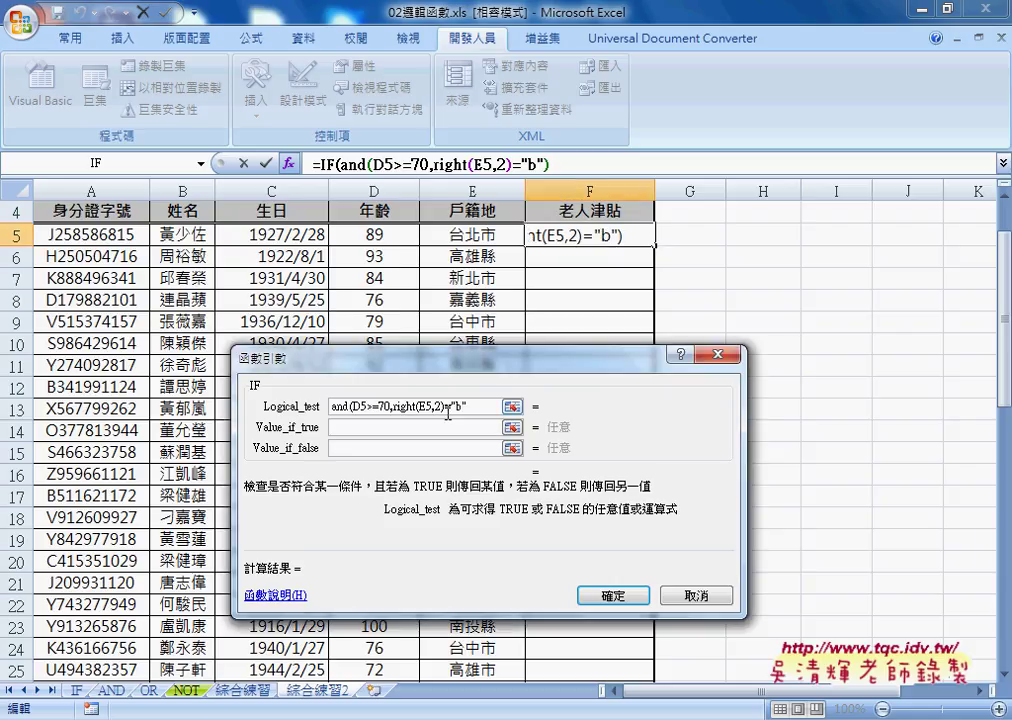
key(BackSpace)
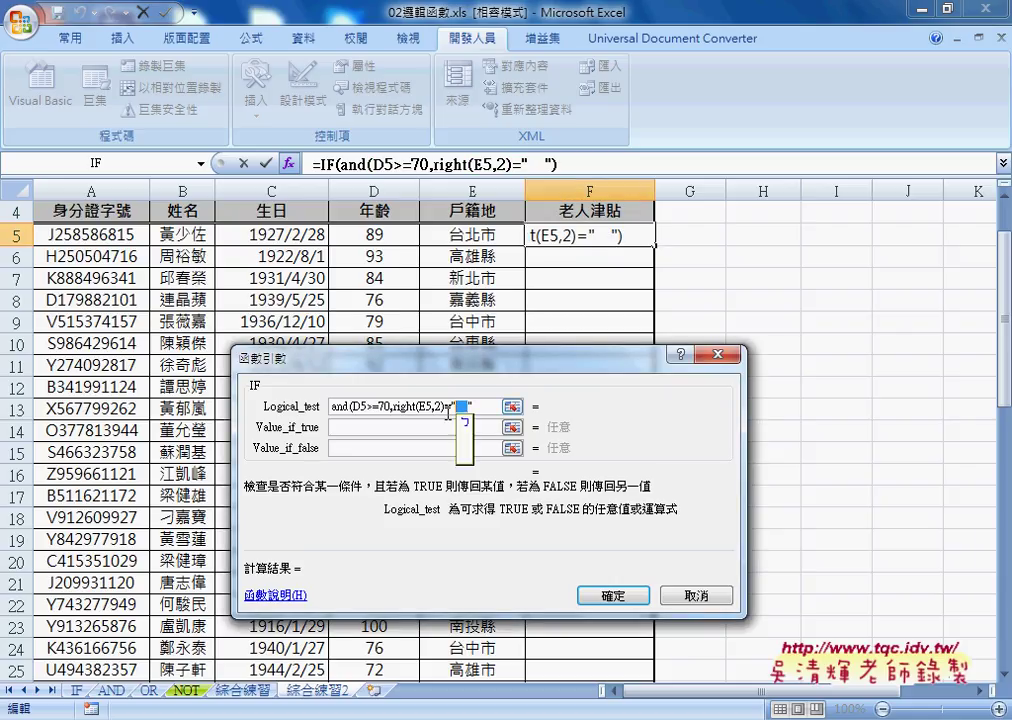
text(北市)
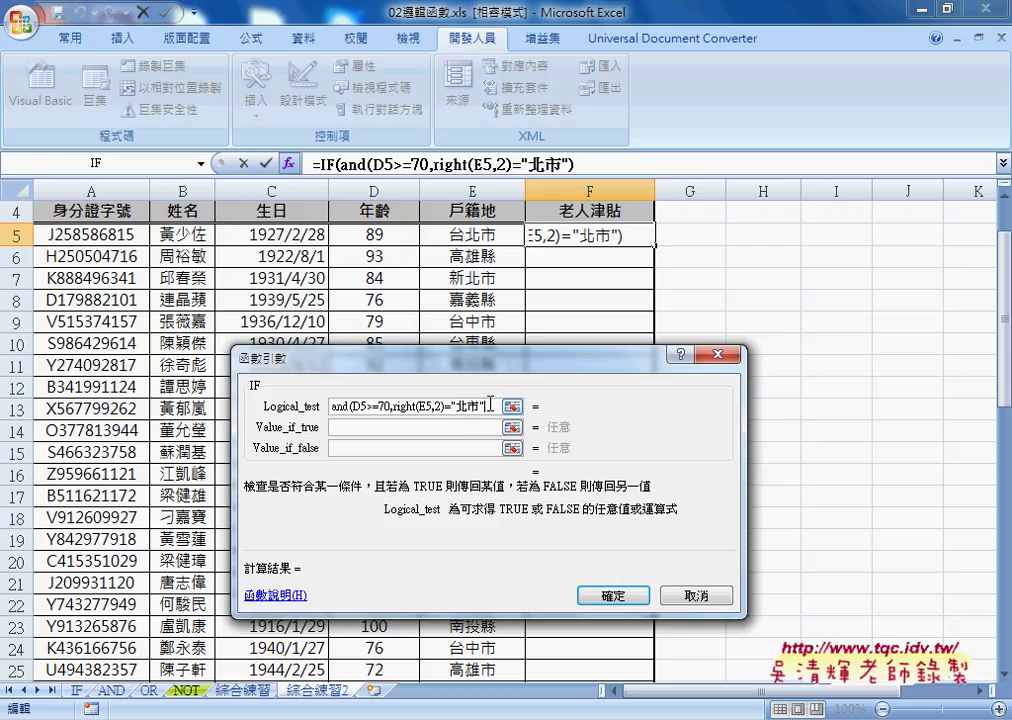
text())
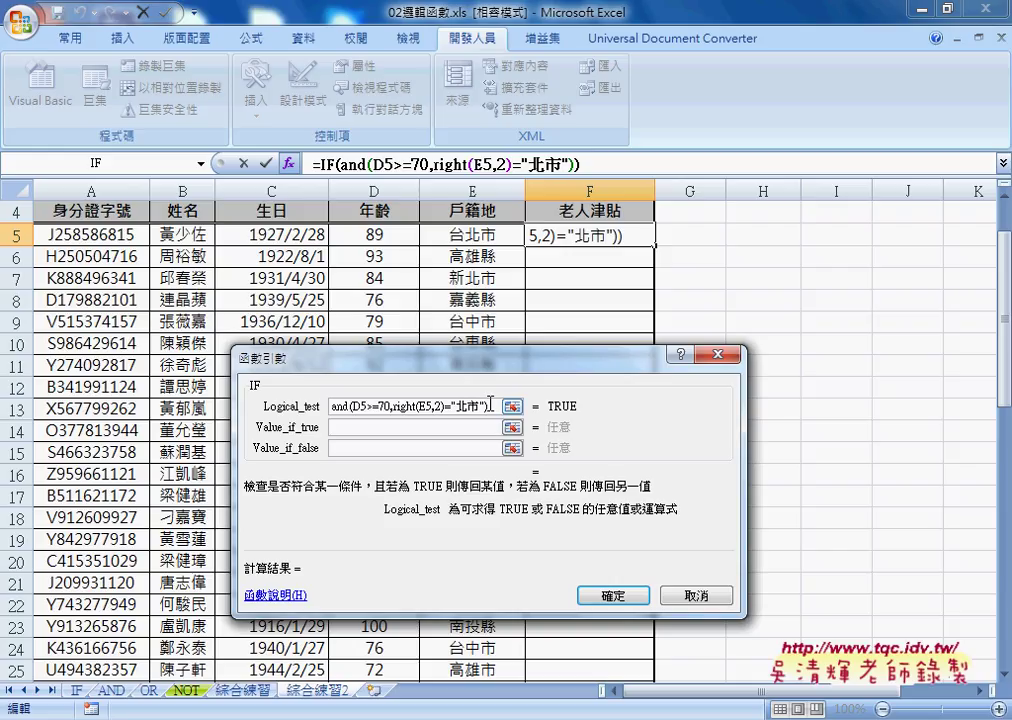
drag(393, 406, 415, 406)
- Enter 符合條件 as the true result and 不符合條件 as the false result, then confirm the IF formula
click(383, 430)
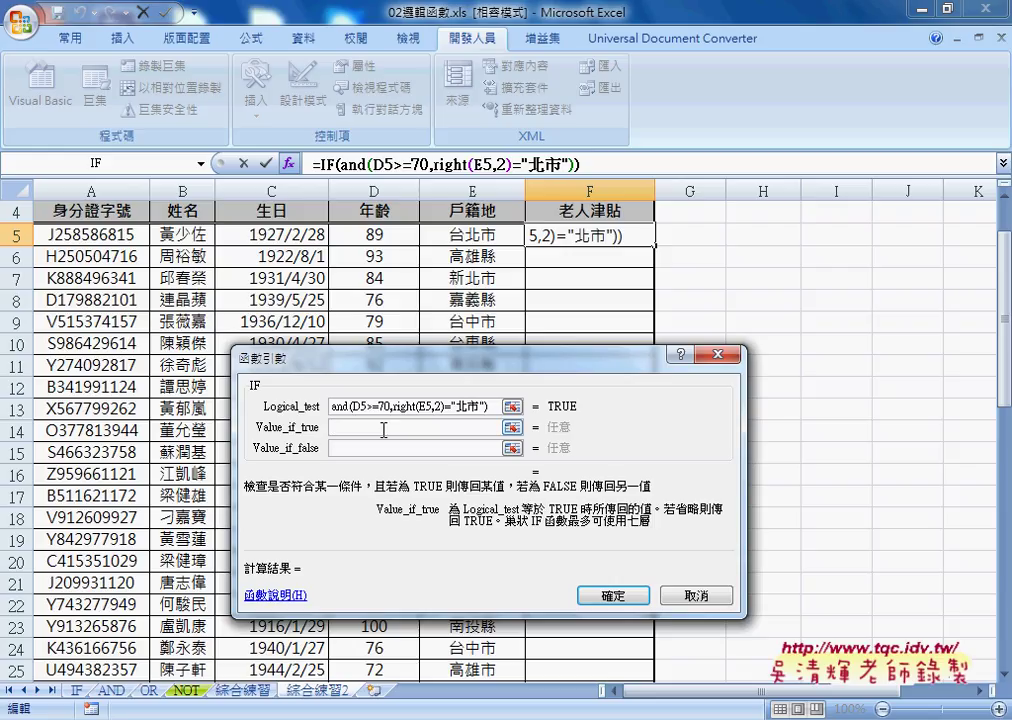
text(服)
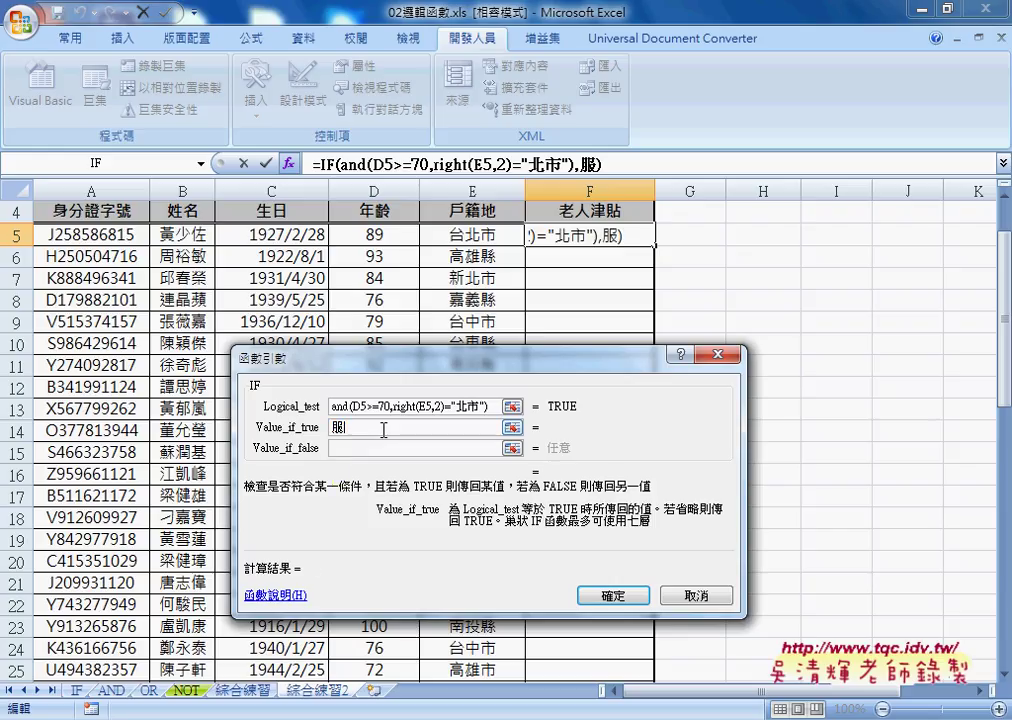
text(合)
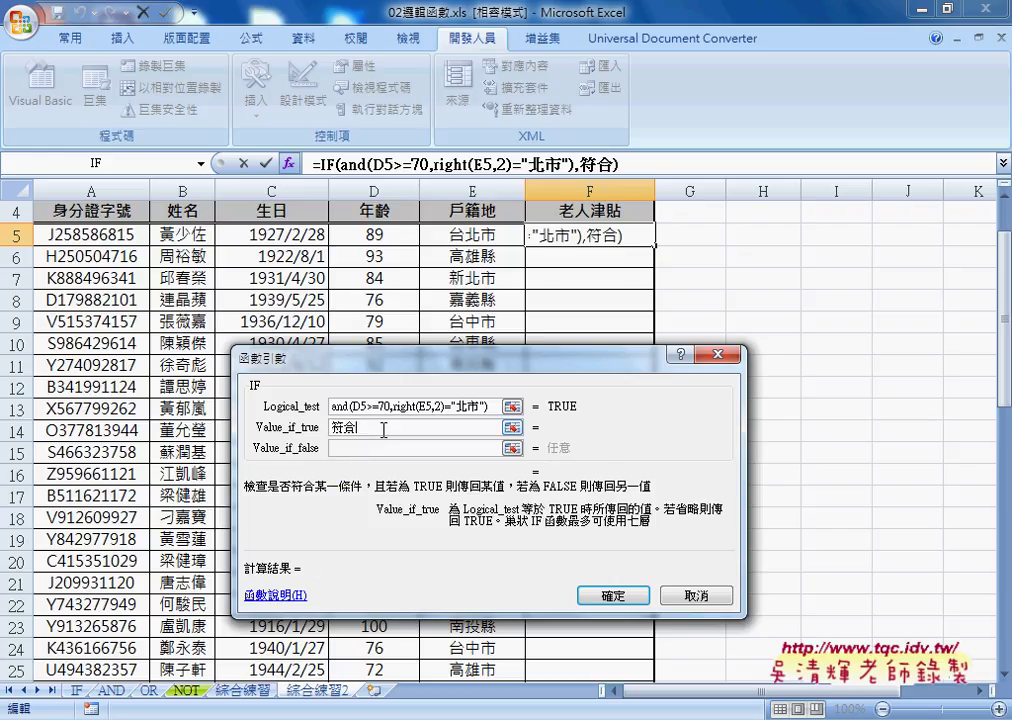
text(條)
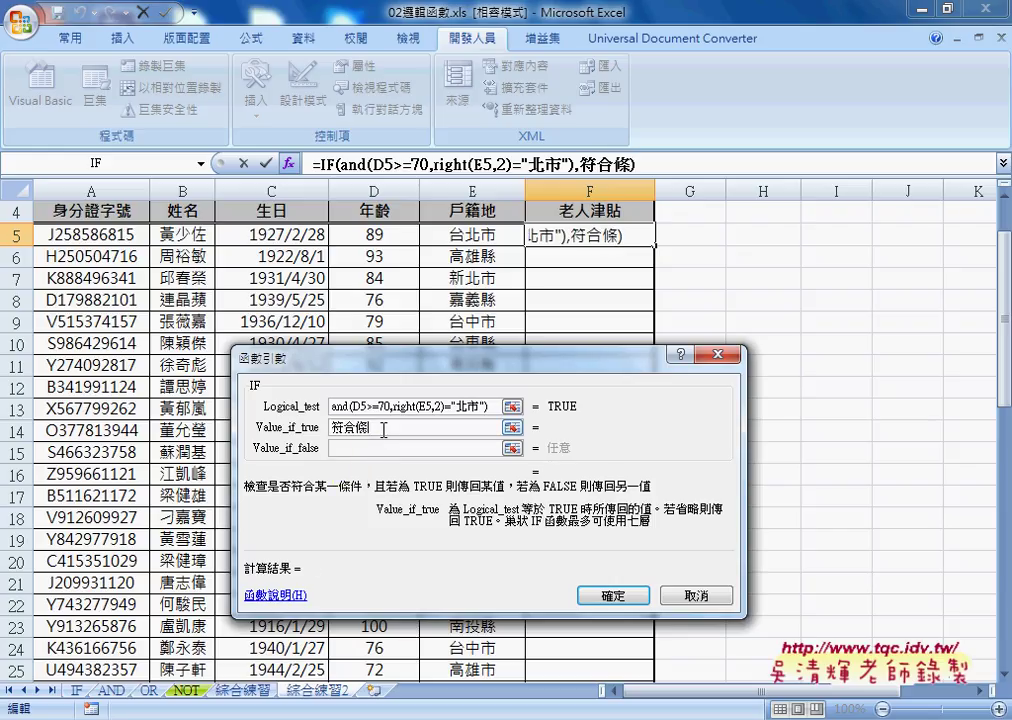
text(件)
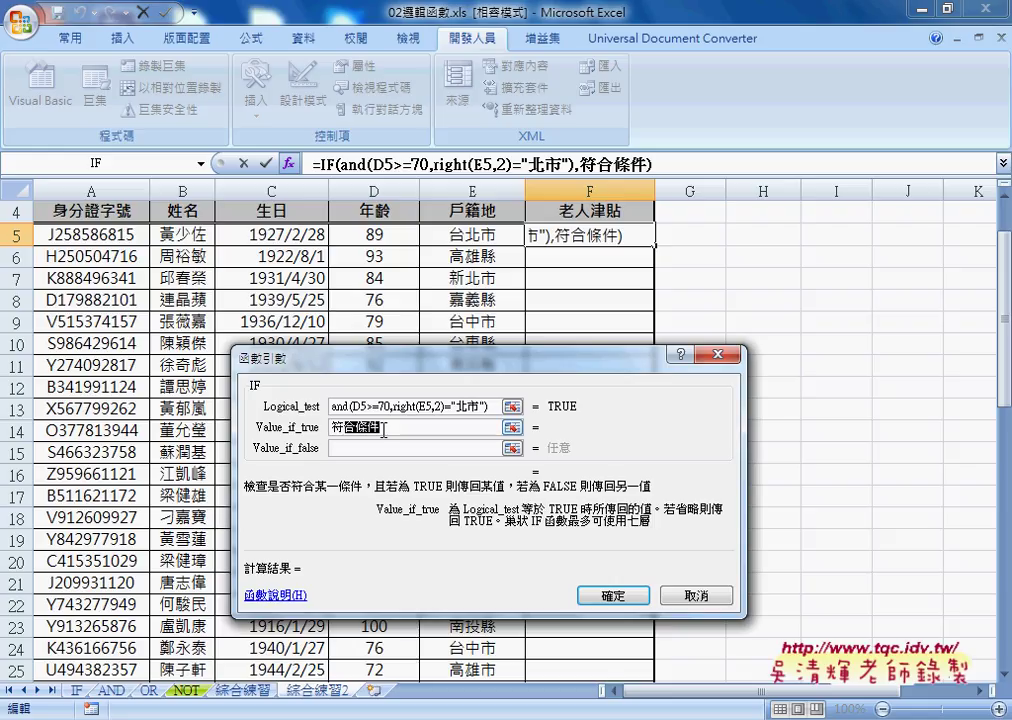
key(Return)
key(Tab)
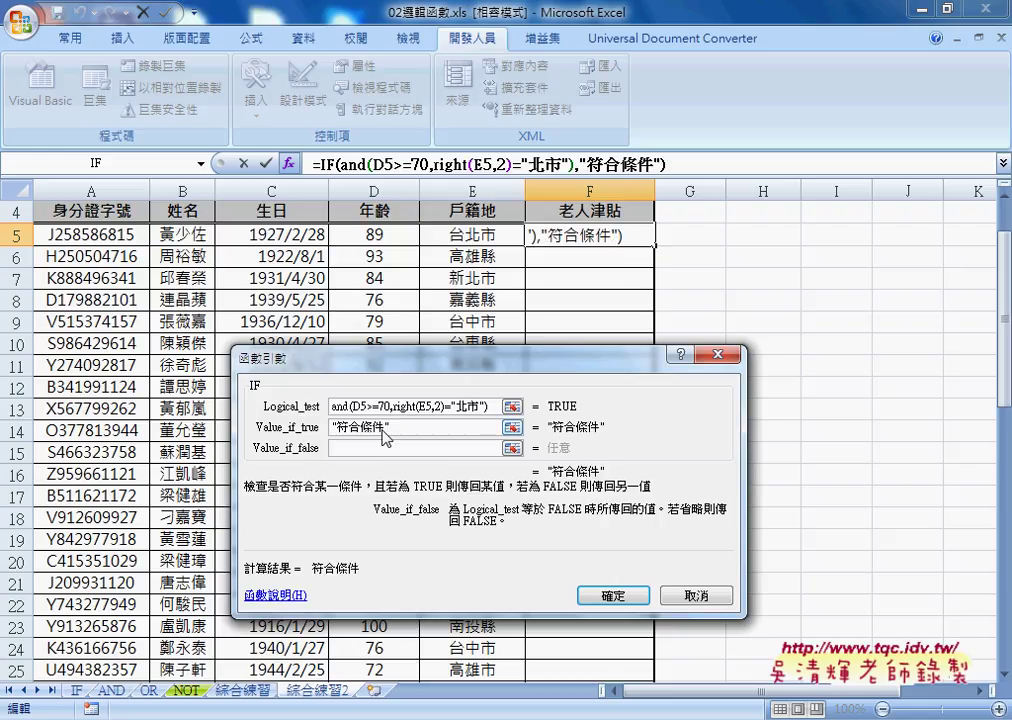
text(符合條件",)
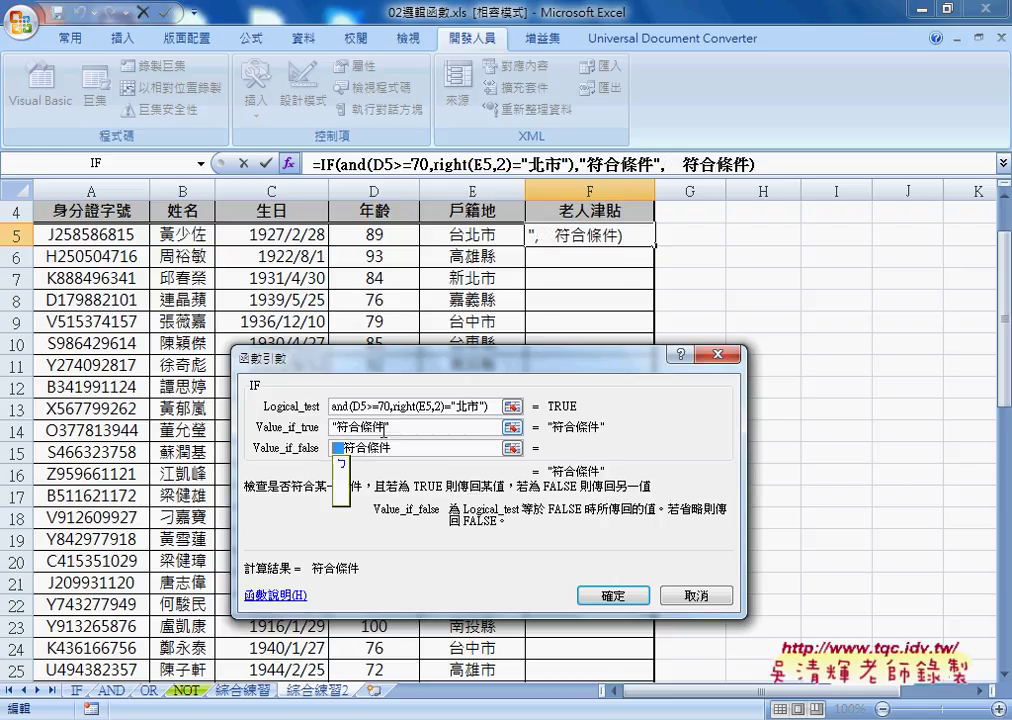
text(不)
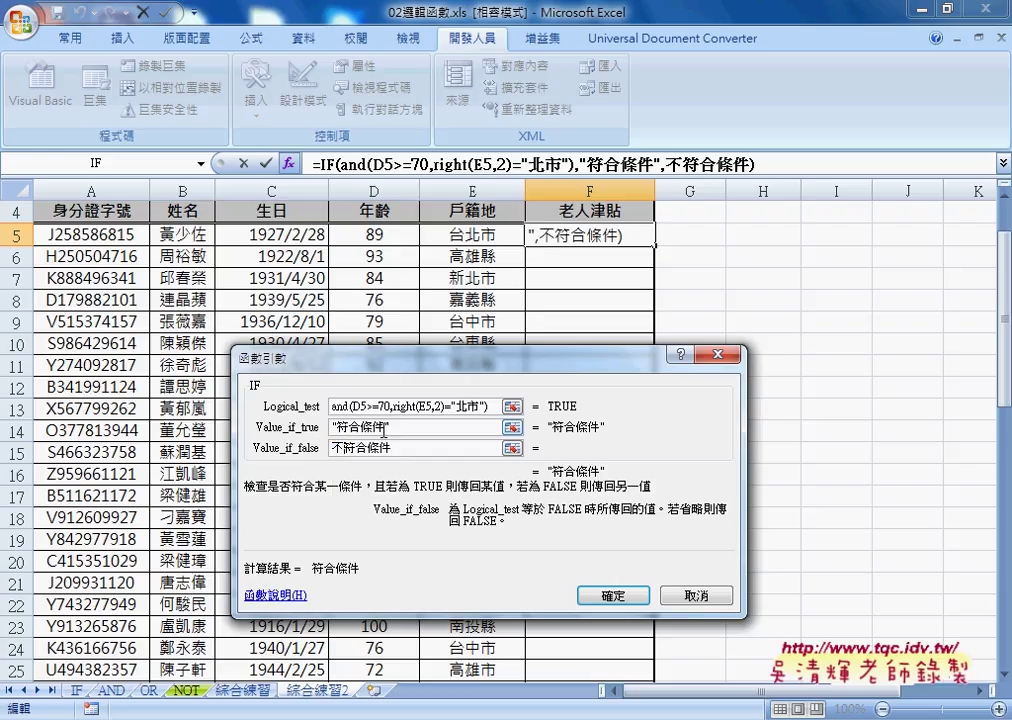
click(384, 428)
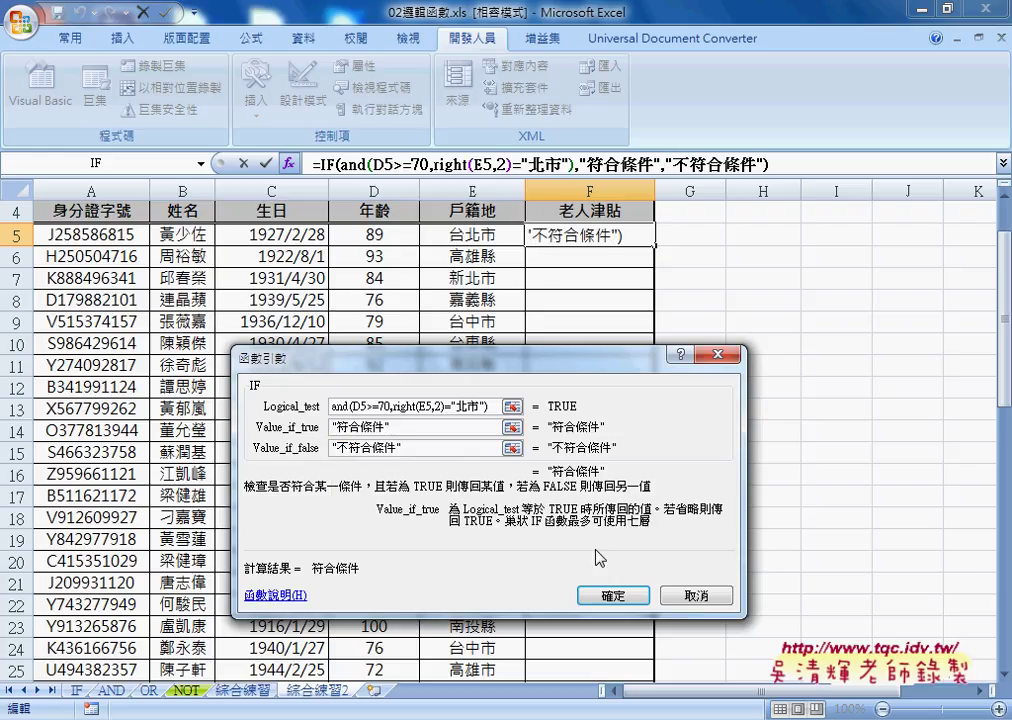
click(624, 597)
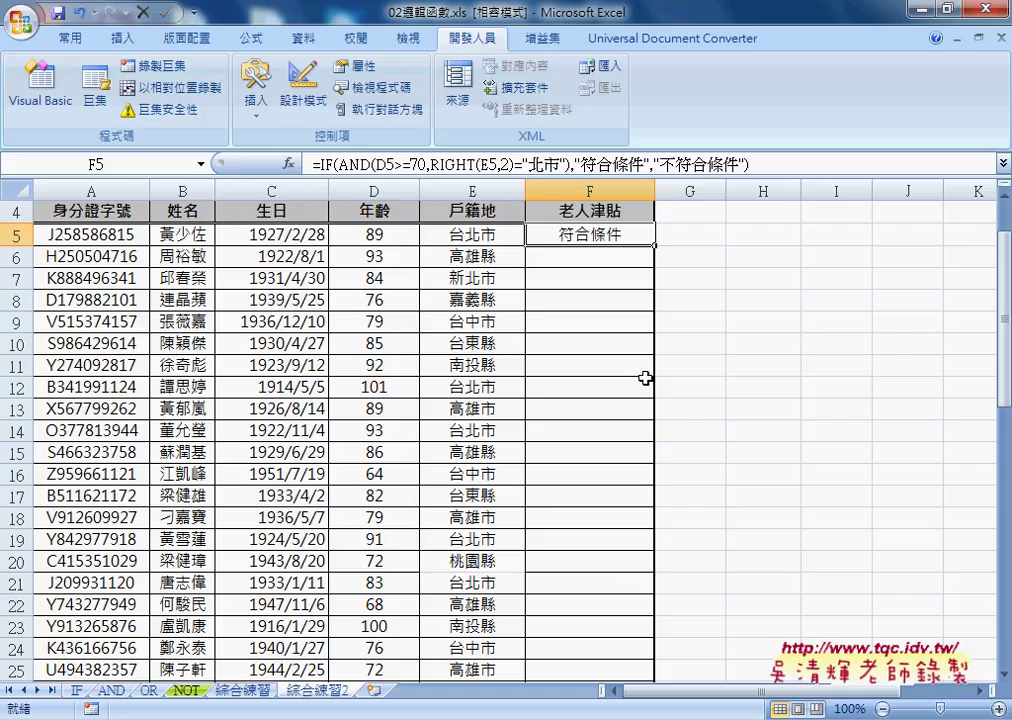
- Copy the F5 eligibility formula down column F and spot-check the results in rows 6 and 7
double_click(654, 246)
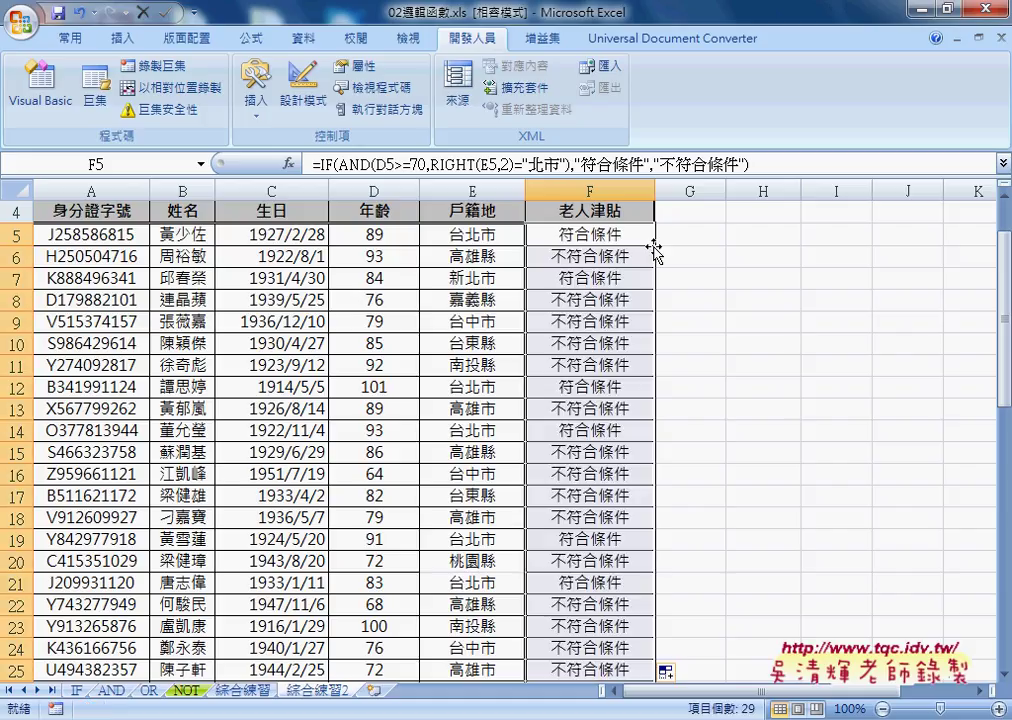
click(458, 256)
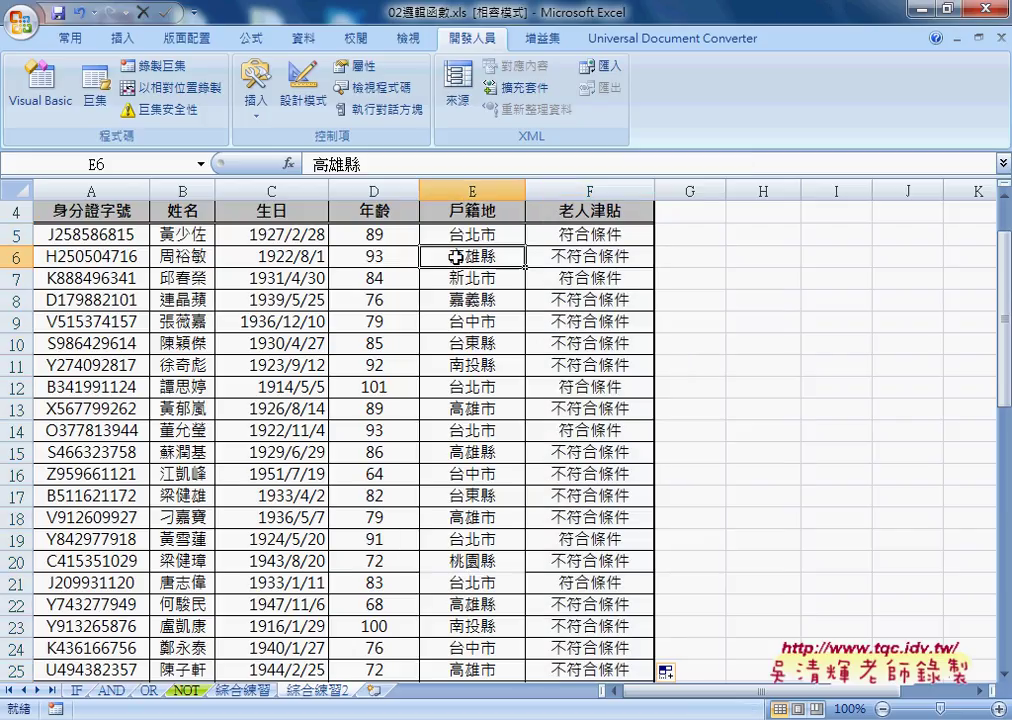
click(570, 257)
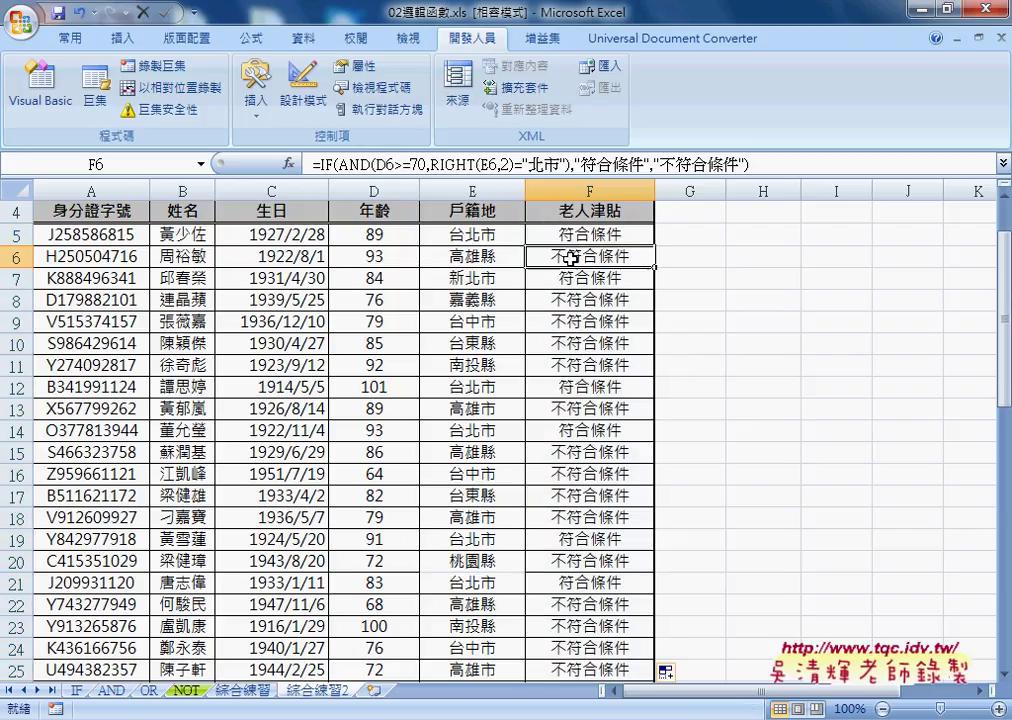
click(455, 278)
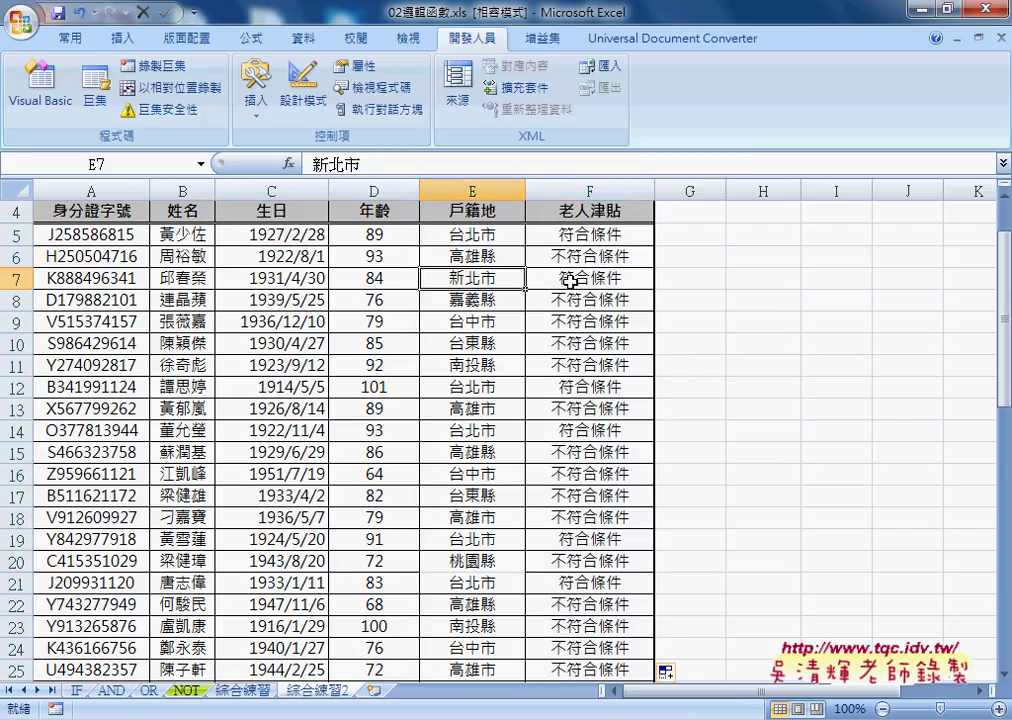
scroll(569, 290, down, 4)
scroll(570, 305, down, 2)
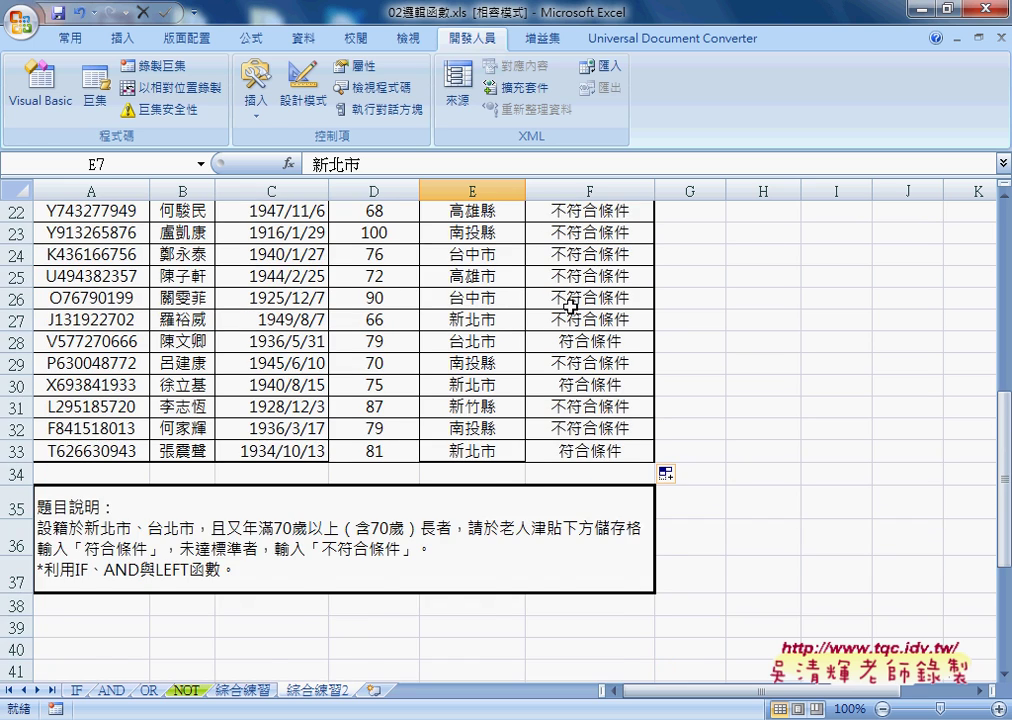
scroll(570, 305, up, 2)
scroll(570, 305, up, 2)
scroll(570, 305, up, 3)
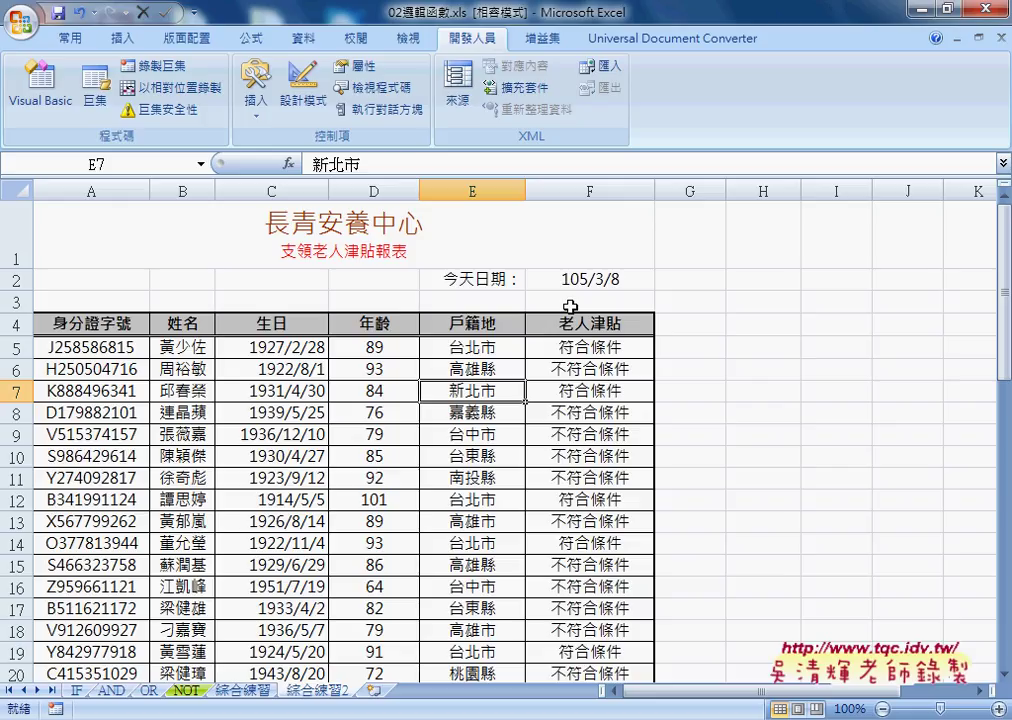
click(698, 324)
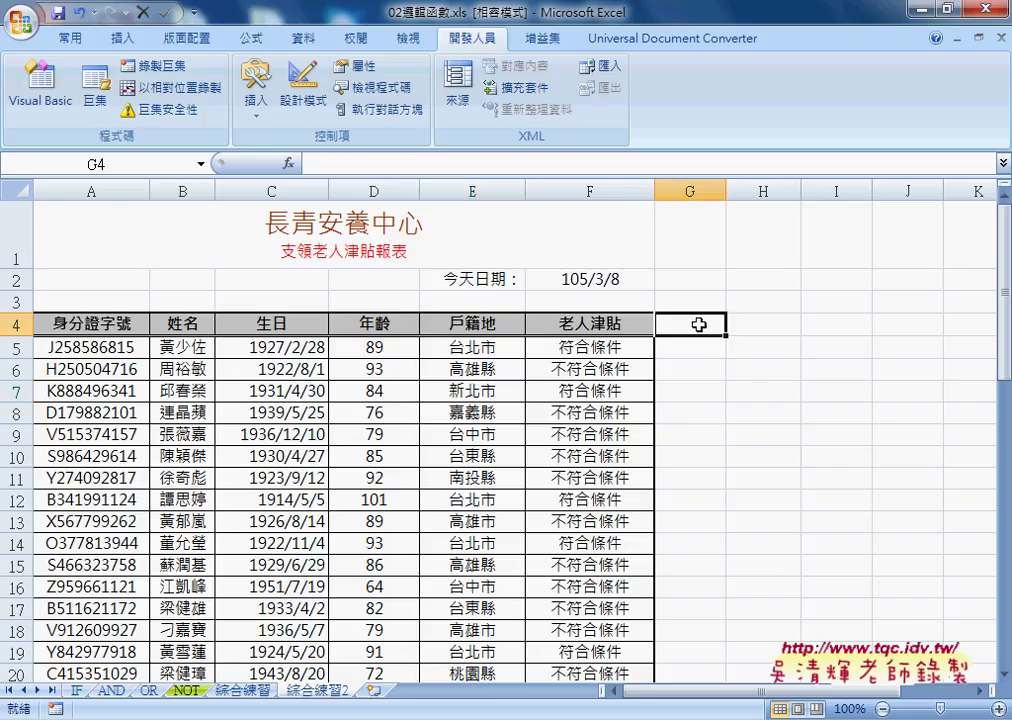
- Enter the heading VBA in G4, select G5:G9, and widen column G
text(VBA)
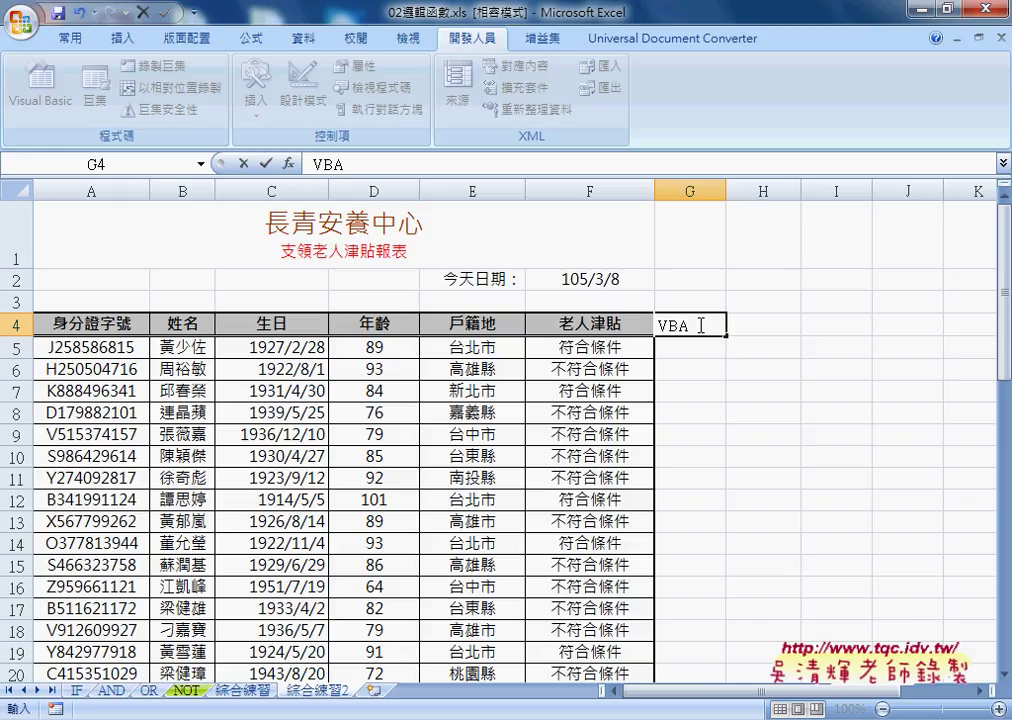
click(764, 330)
click(705, 347)
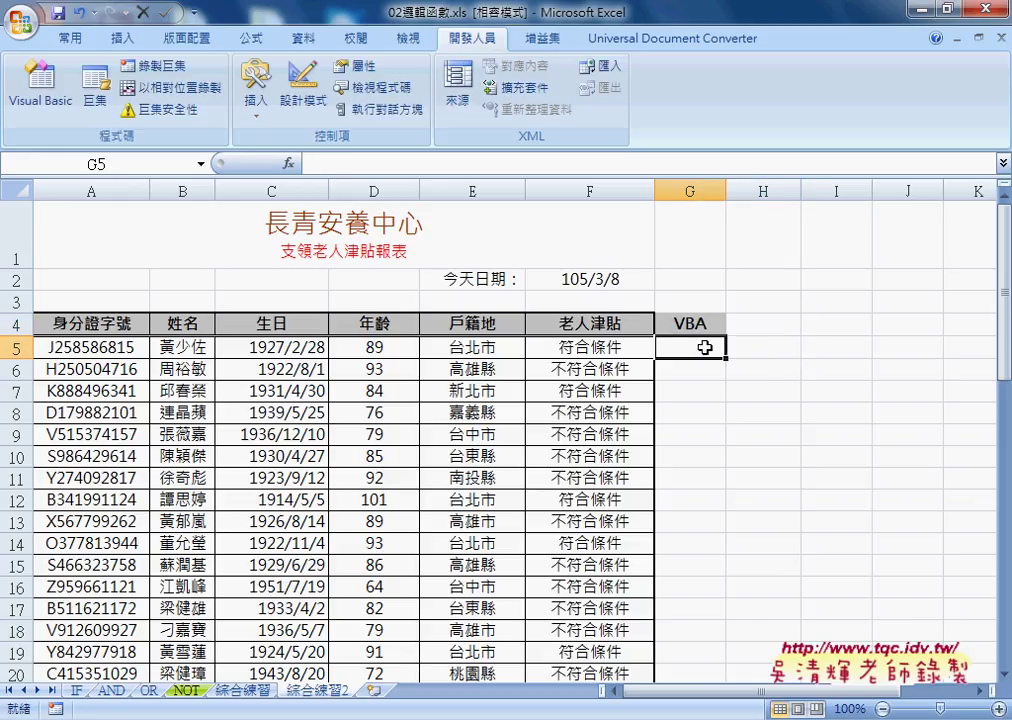
drag(705, 347, 707, 440)
click(738, 324)
drag(728, 190, 747, 190)
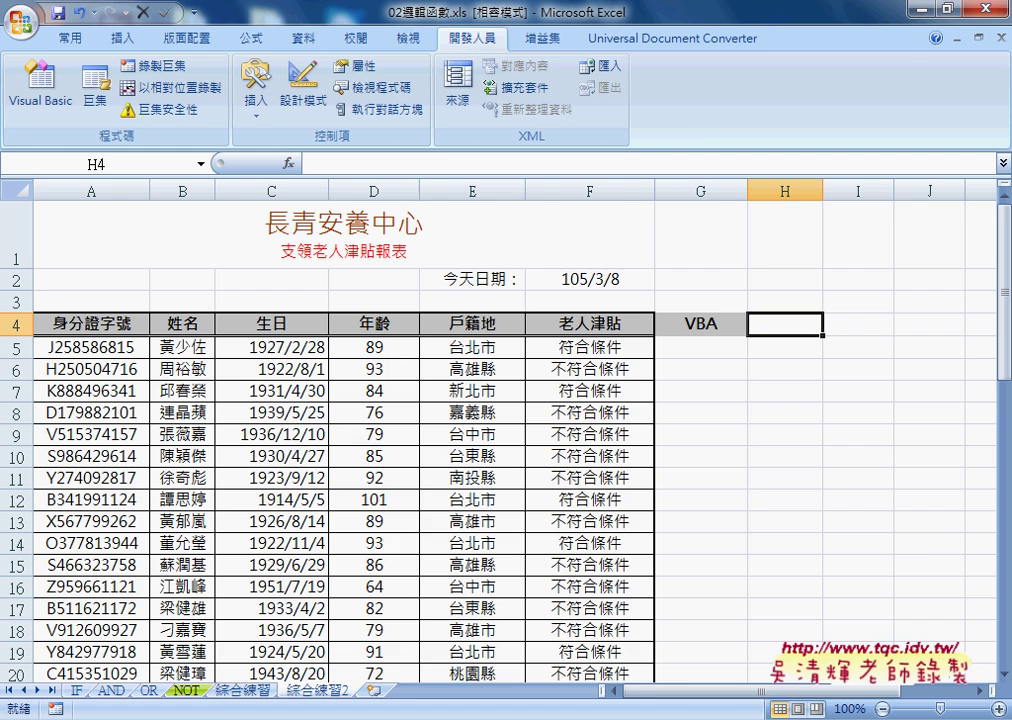
- Switch to Chrome and go to the index.html Google Docs tab with the VBA code
key(alt+Tab)
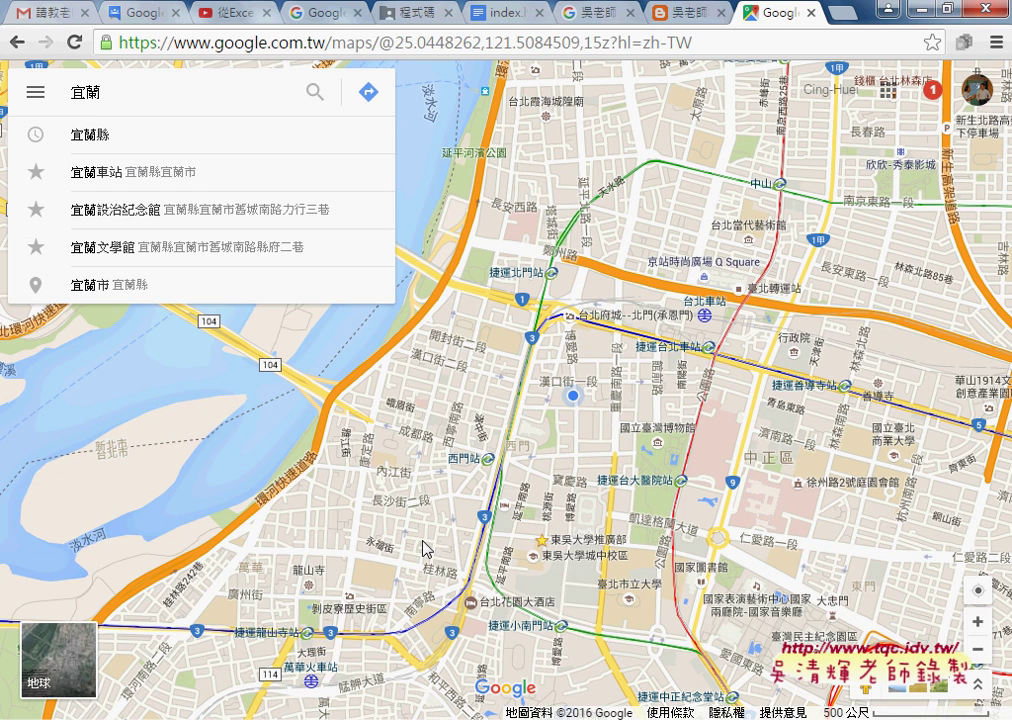
click(145, 14)
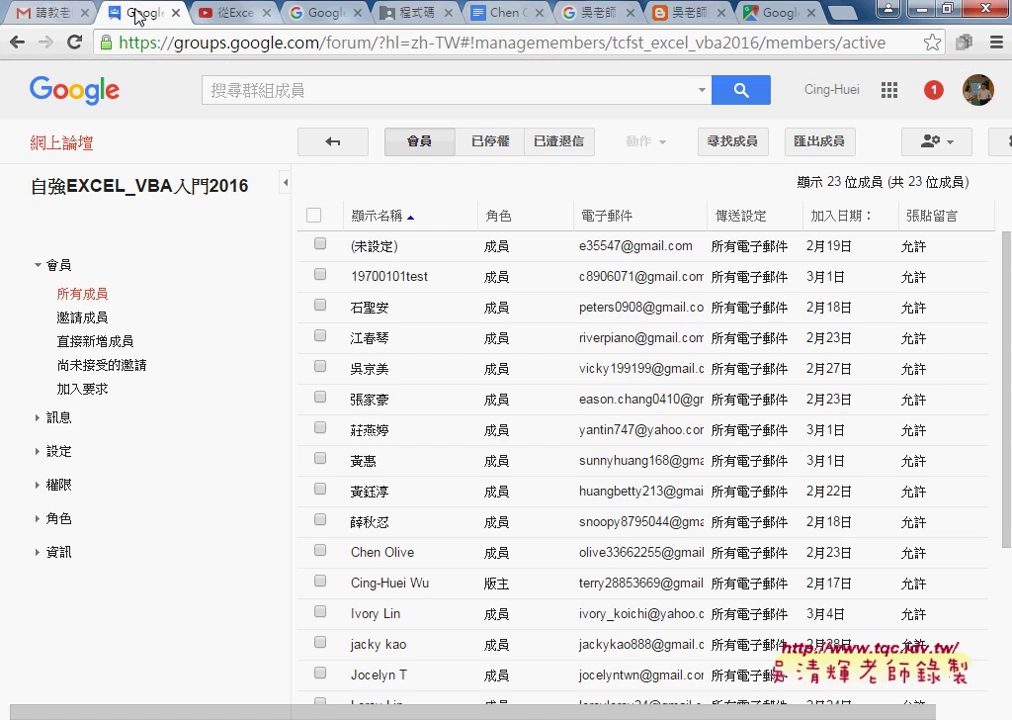
click(503, 13)
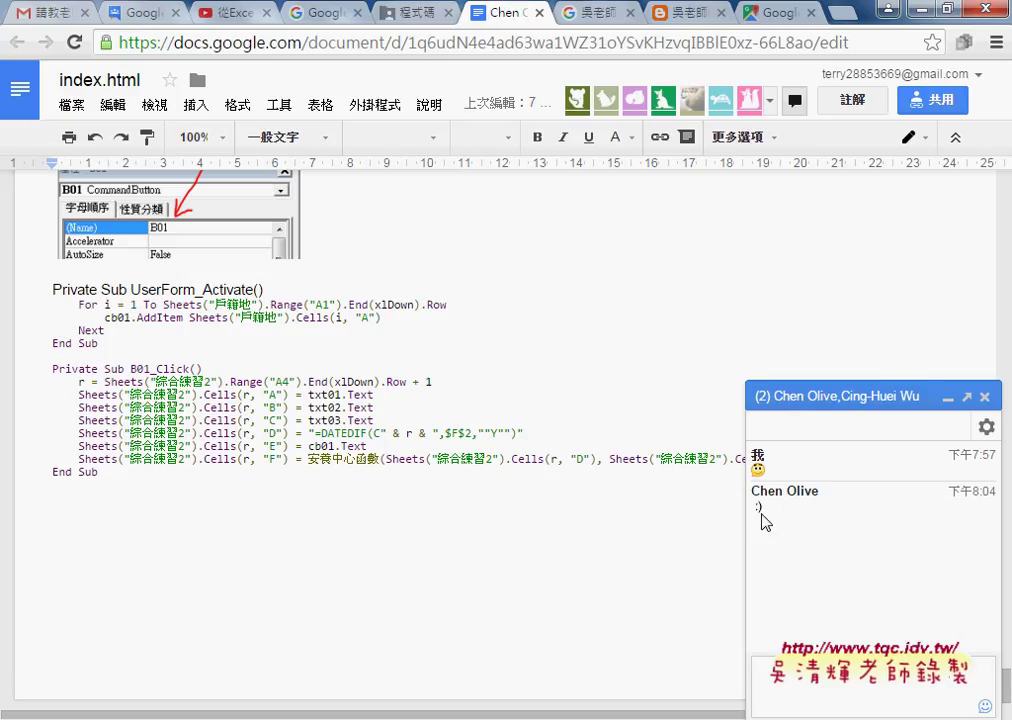
- Minimise the chat window and scroll to the 綜合練習2 section of the notes
click(821, 677)
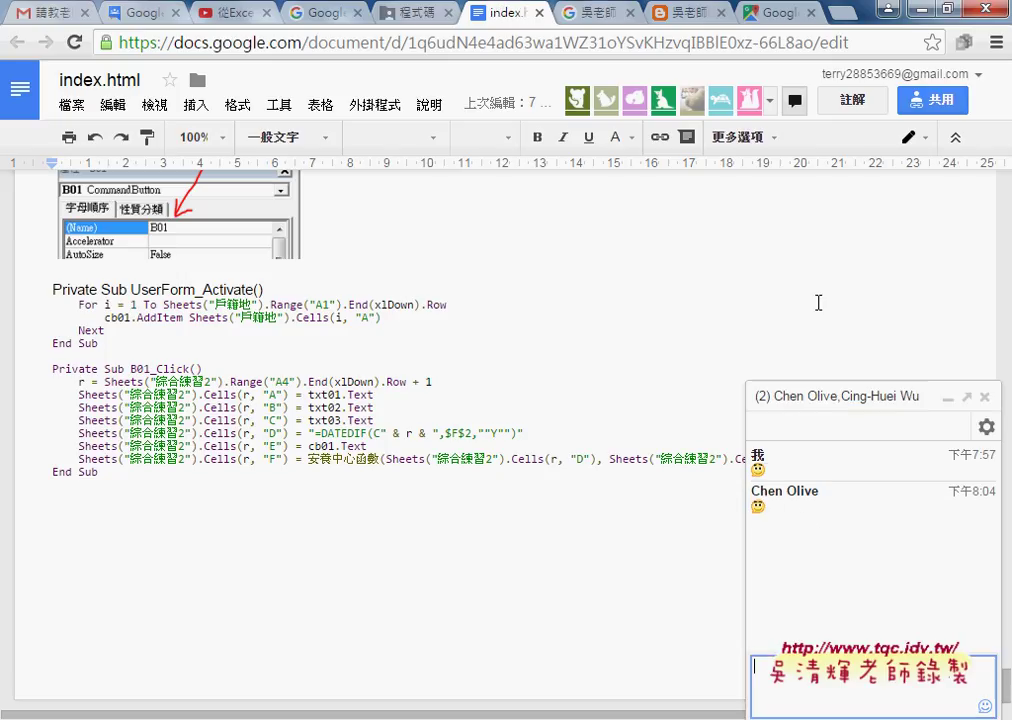
click(948, 397)
scroll(635, 340, up, 2)
scroll(635, 340, up, 3)
scroll(635, 340, up, 15)
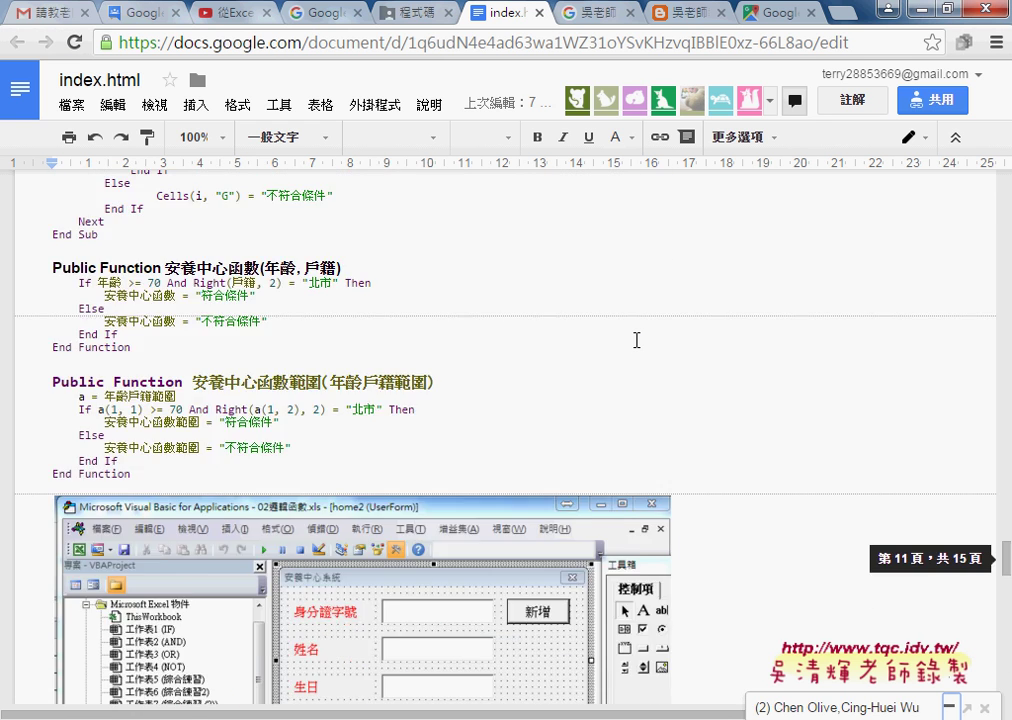
scroll(635, 340, up, 10)
scroll(636, 340, up, 3)
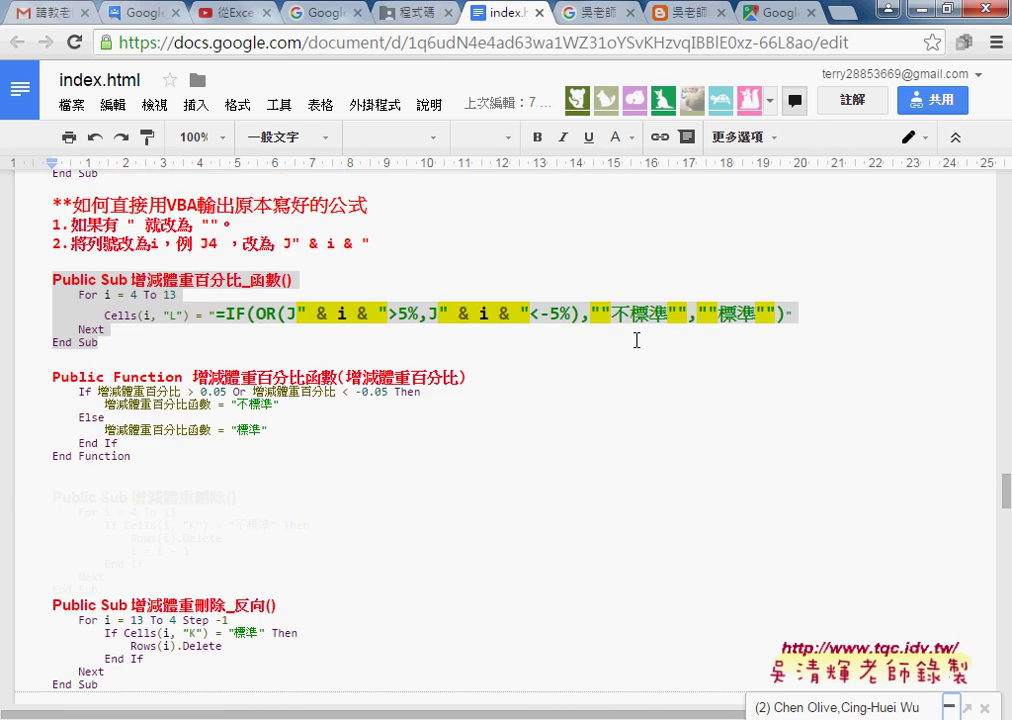
scroll(636, 340, down, 5)
scroll(636, 340, down, 2)
scroll(636, 340, down, 2)
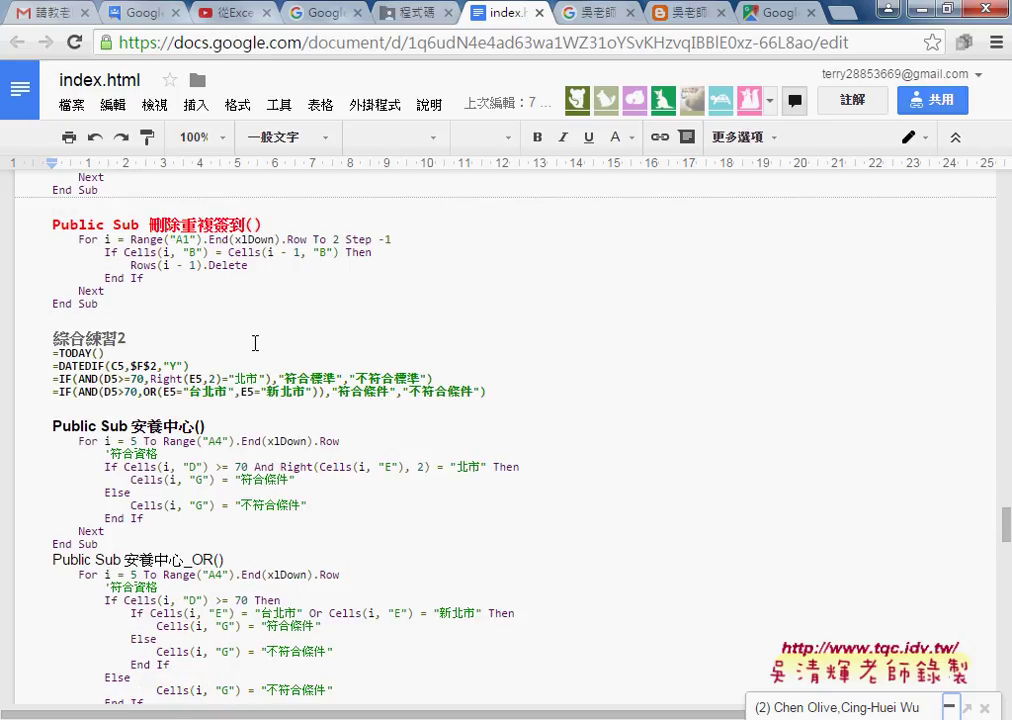
- Highlight the =TODAY() formula, the IF/AND/RIGHT formula, its OR condition, and the Public Sub 安養中心() block
mouse_move(104, 353)
mouse_down()
mouse_move(52, 353)
mouse_move(190, 366)
mouse_up()
scroll(270, 382, down, 1)
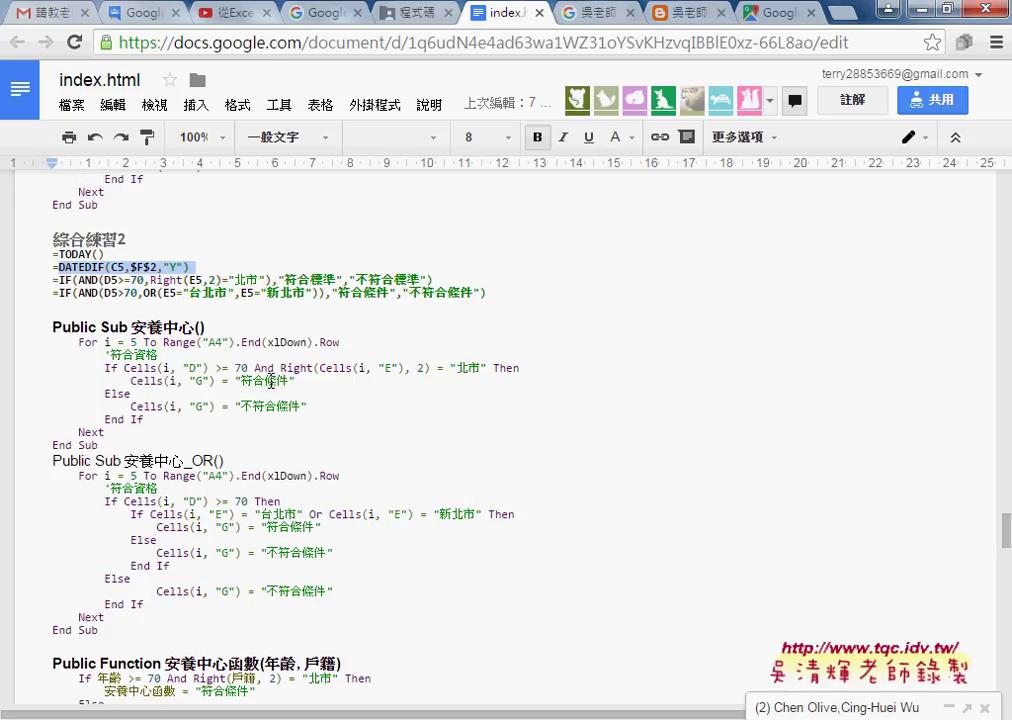
drag(433, 280, 52, 281)
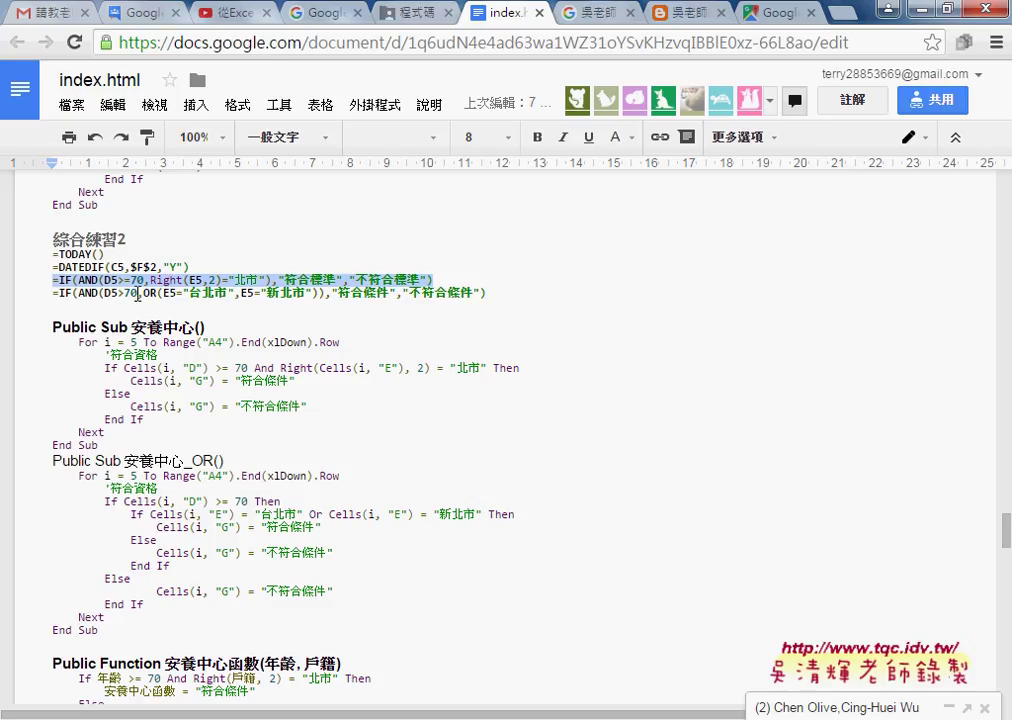
drag(143, 293, 317, 293)
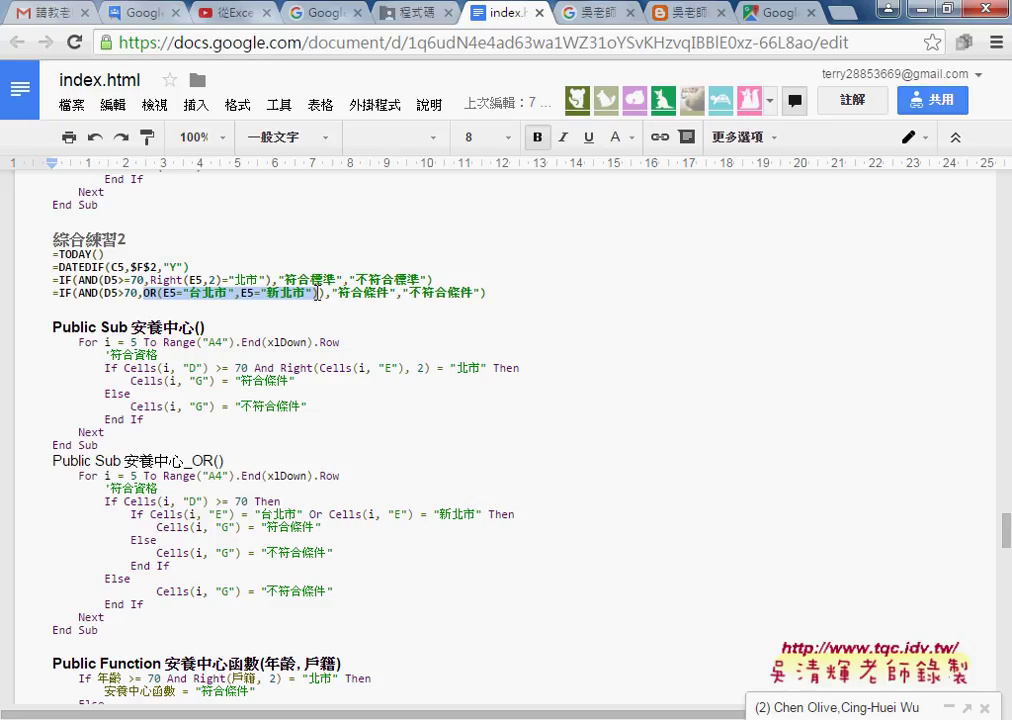
mouse_move(52, 327)
mouse_down()
mouse_move(128, 327)
mouse_move(100, 445)
mouse_up()
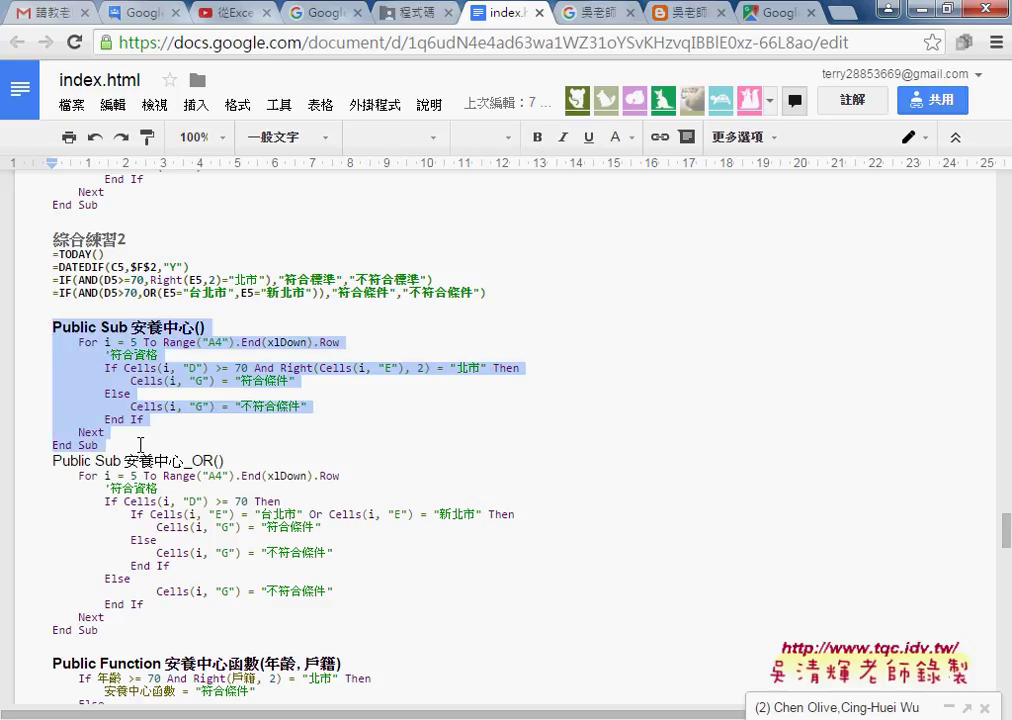
- Highlight the 安養中心函數 function block and the 年齡戶籍範圍 parameter of the range function
scroll(169, 433, down, 1)
scroll(169, 433, down, 1)
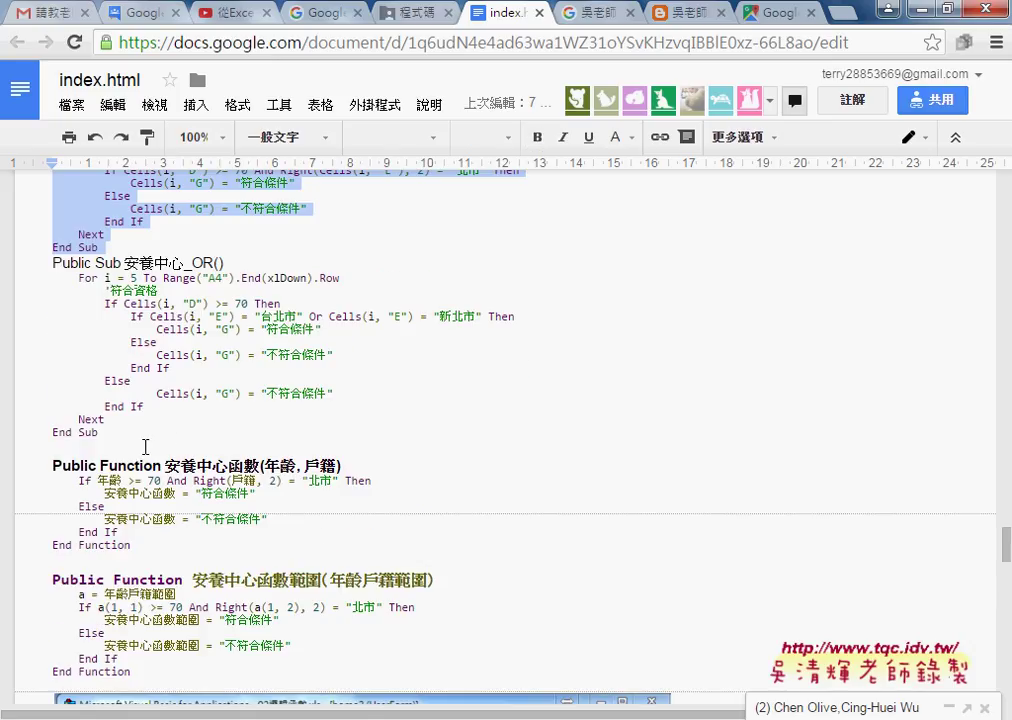
scroll(145, 445, down, 1)
drag(86, 367, 140, 445)
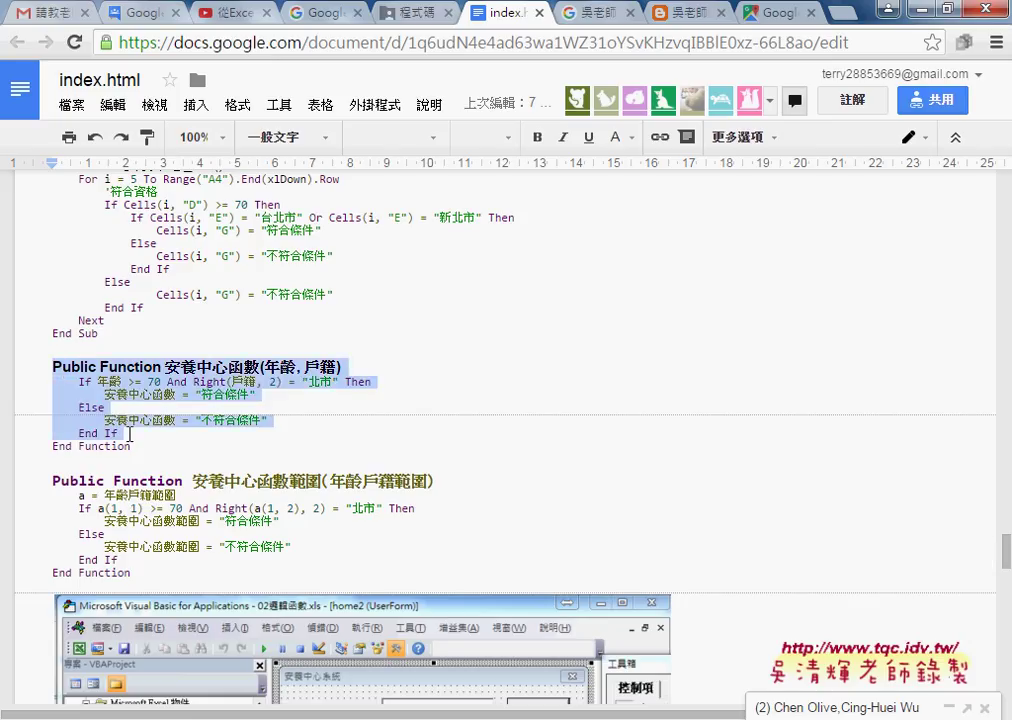
click(300, 367)
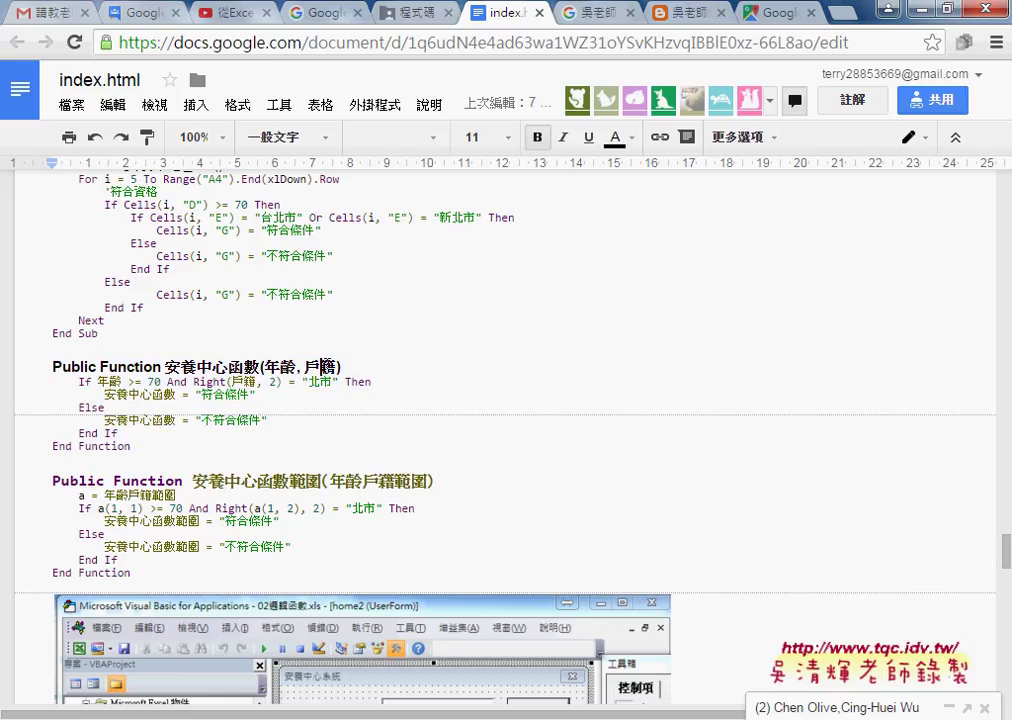
drag(330, 481, 428, 481)
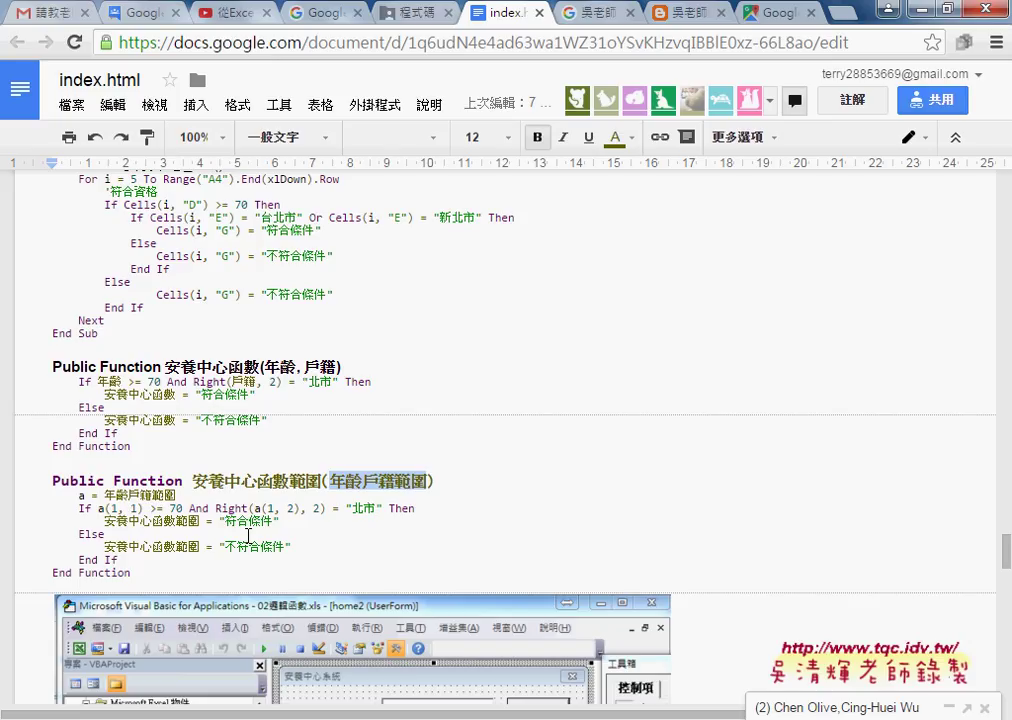
- Scroll down to the screenshot of the 安養中心系統 UserForm in the VBA editor
scroll(248, 535, down, 2)
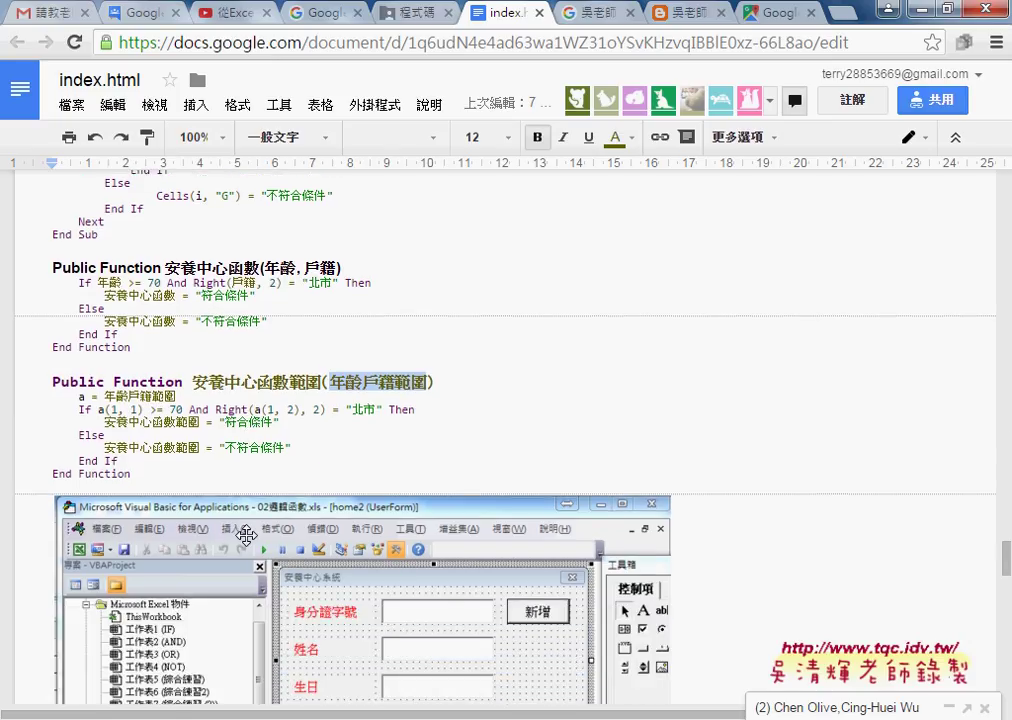
scroll(248, 535, down, 1)
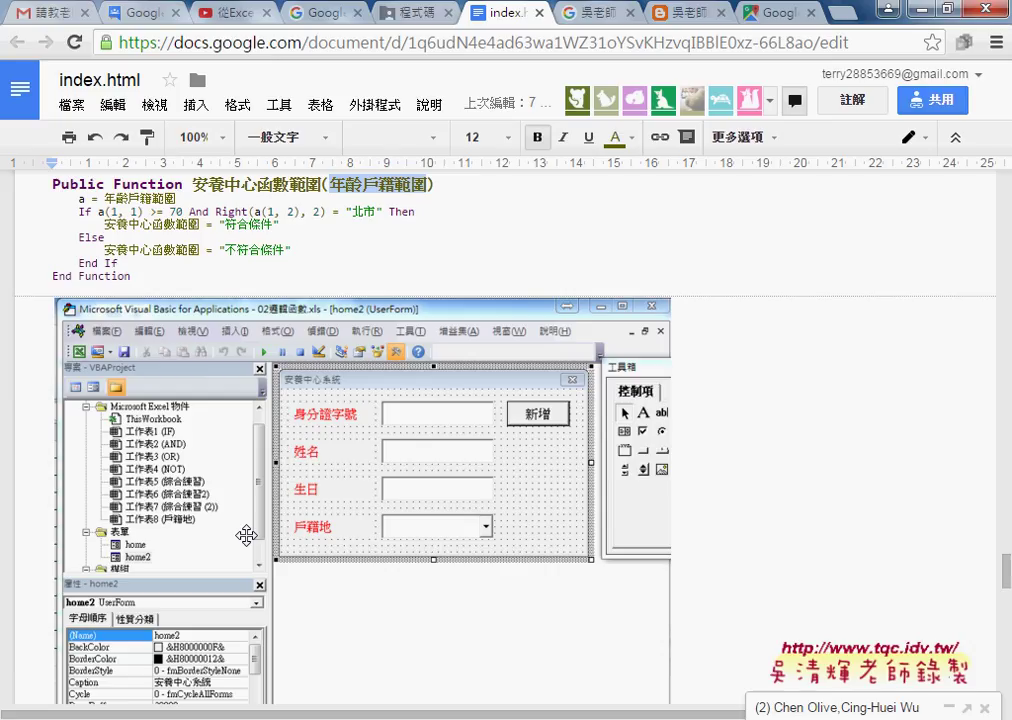
scroll(246, 535, down, 1)
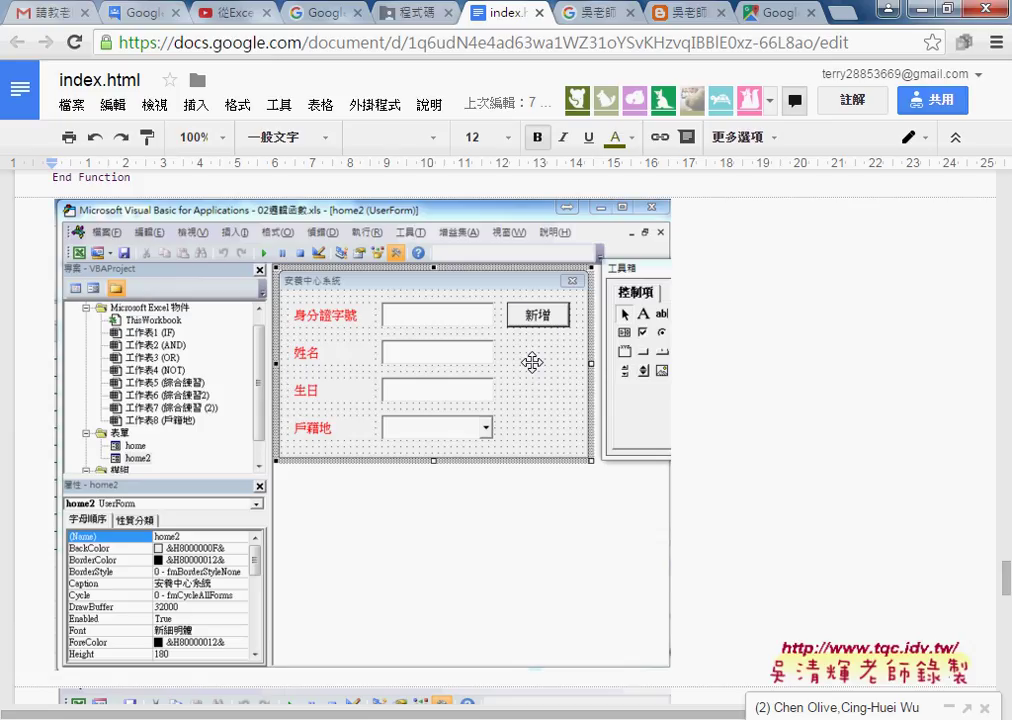
scroll(533, 361, down, 1)
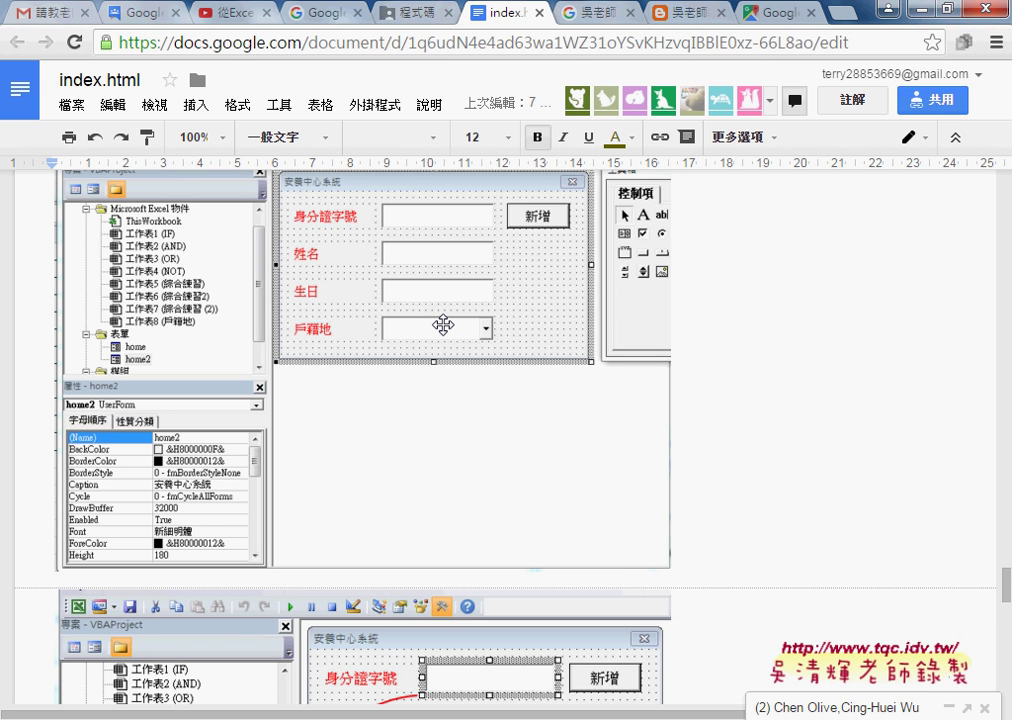
- Scroll back up to the =DATEDIF(C5,$F$2,"Y") formulas and the Public Sub 安養中心() macros
scroll(443, 325, up, 5)
scroll(445, 323, up, 3)
scroll(445, 325, up, 2)
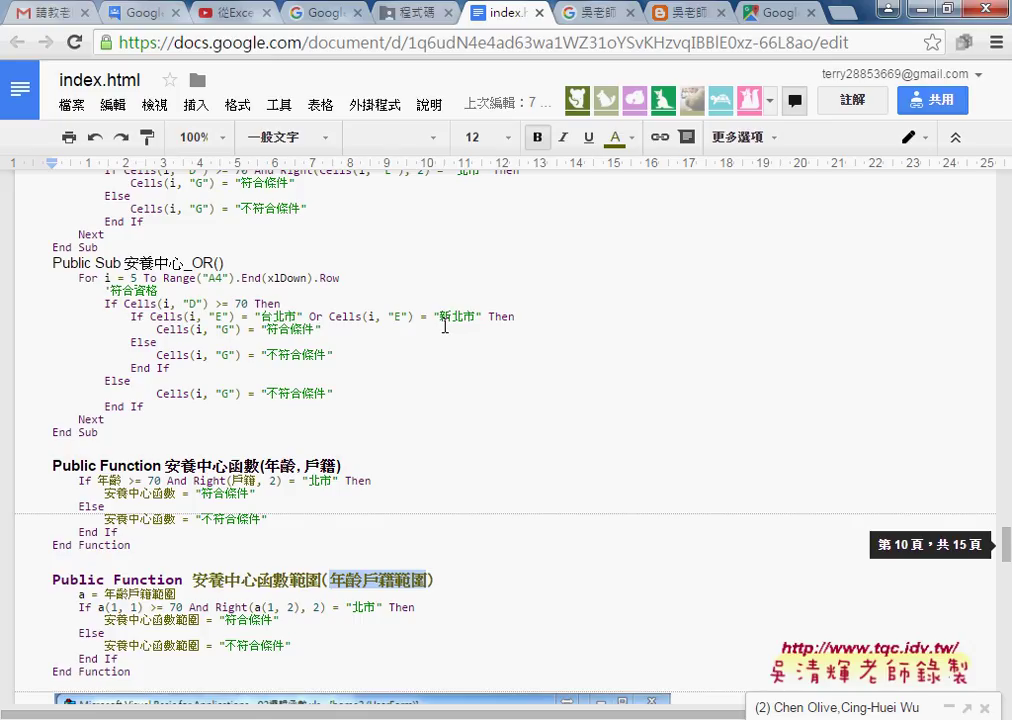
scroll(445, 325, up, 2)
scroll(445, 325, up, 3)
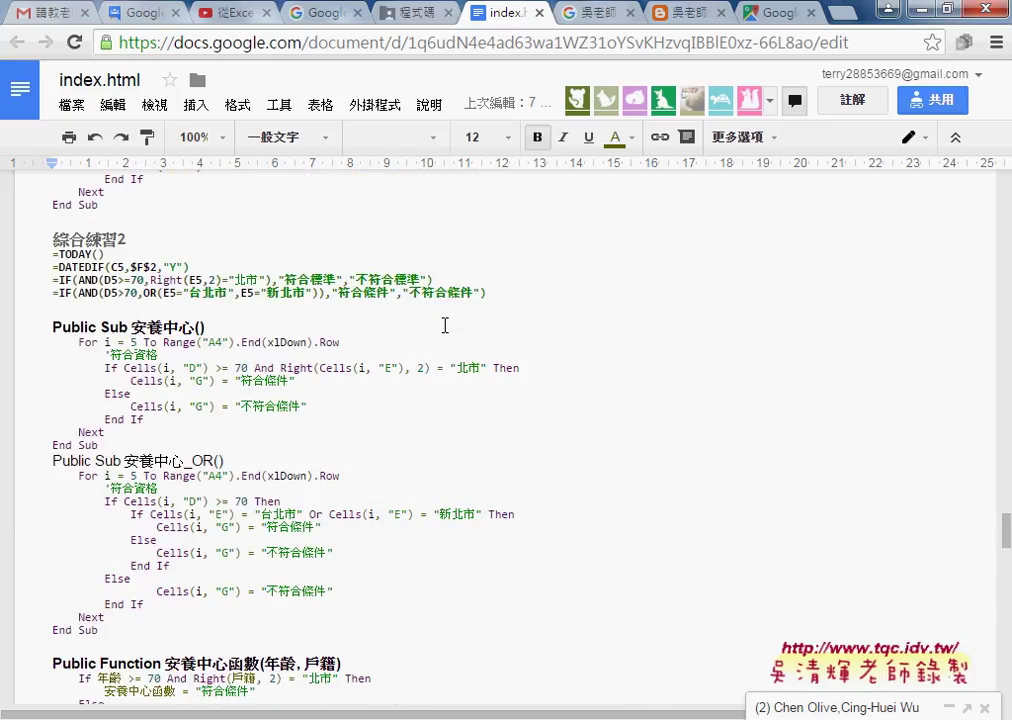